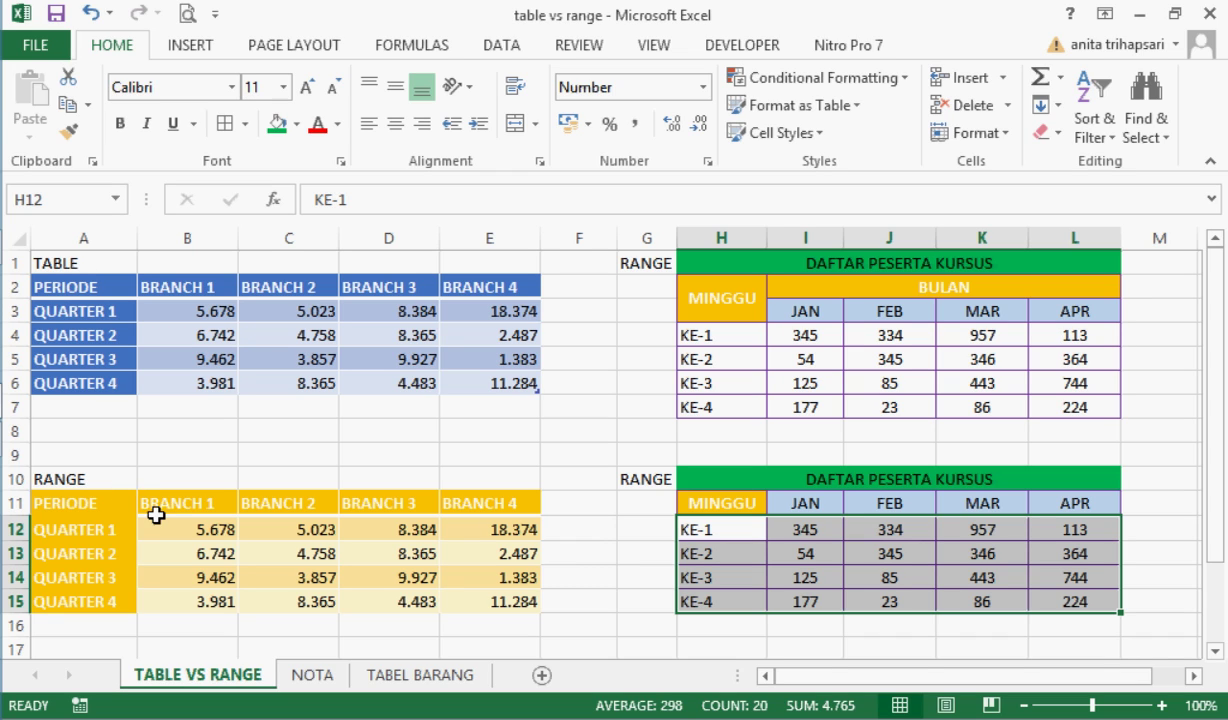
Step: Extend the blue table by one row using its resize corner, and shrink it back to end at row 6
click(102, 334)
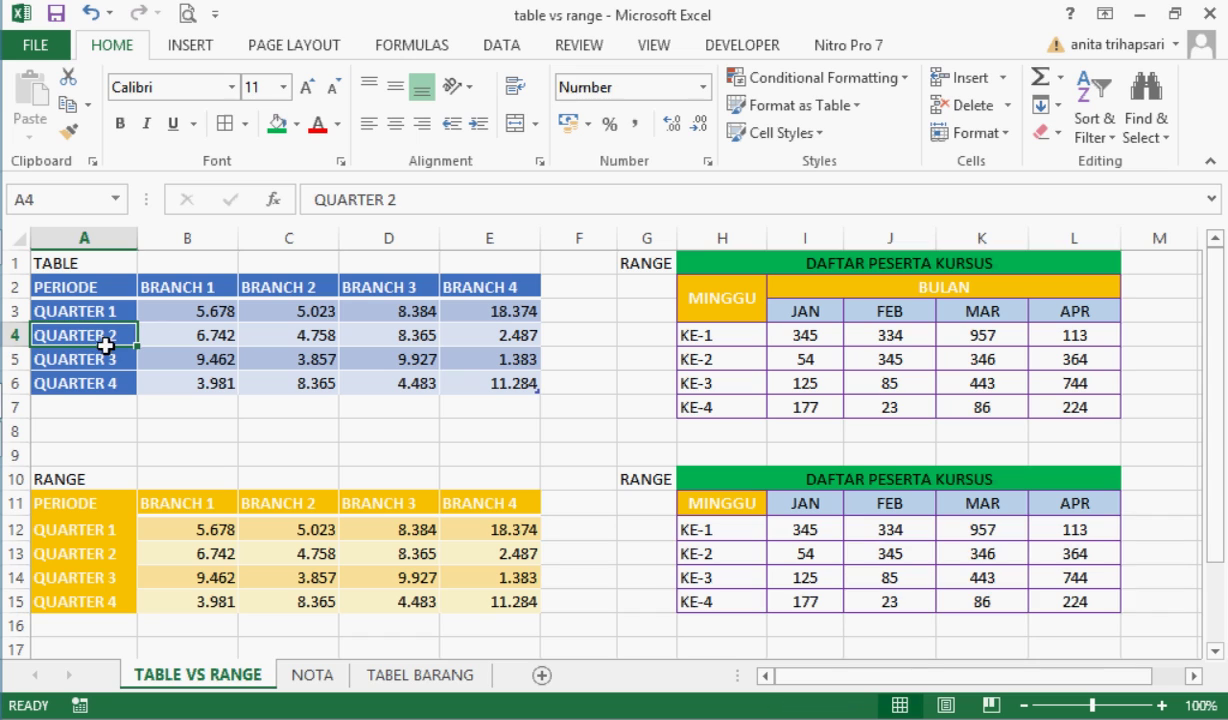
click(115, 510)
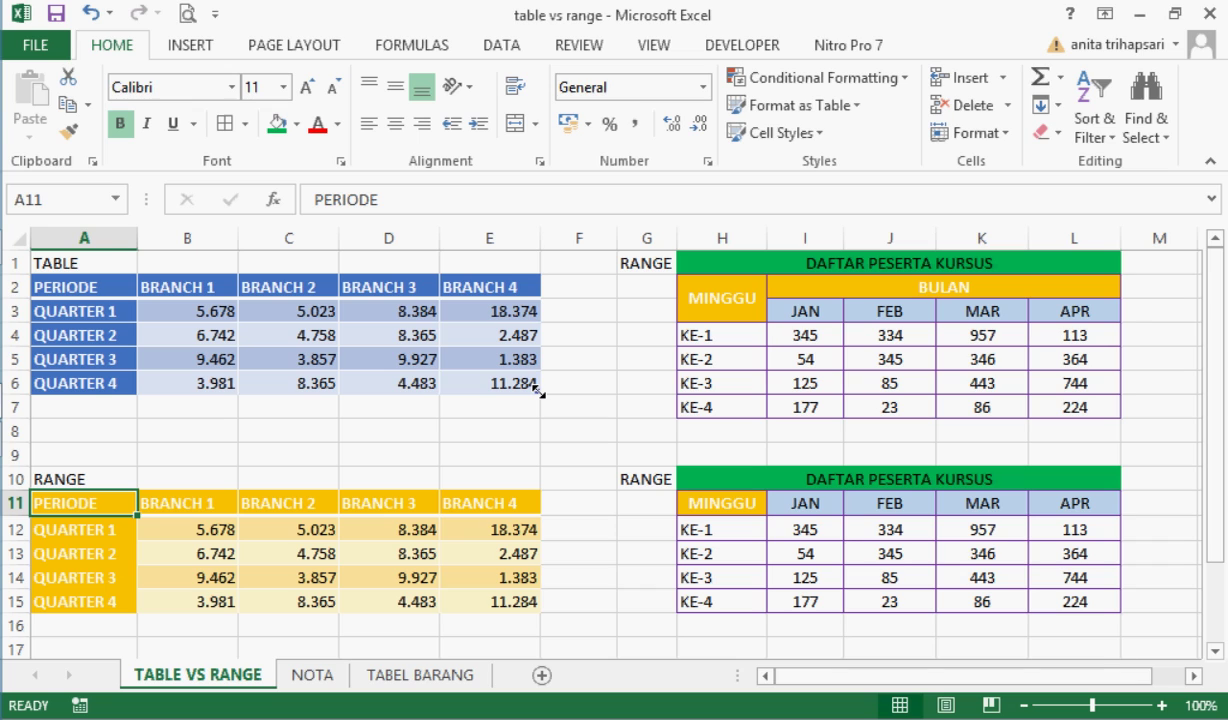
drag(538, 392, 541, 421)
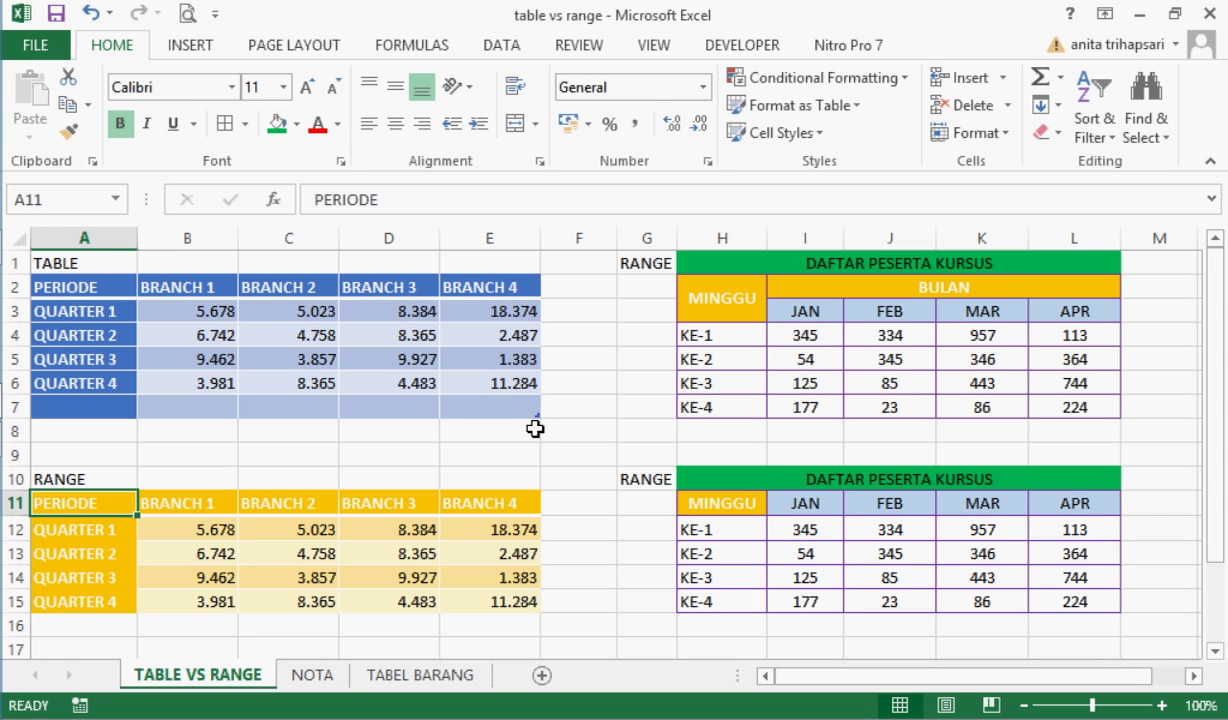
mouse_move(537, 415)
mouse_down()
mouse_move(538, 386)
mouse_move(537, 397)
mouse_up()
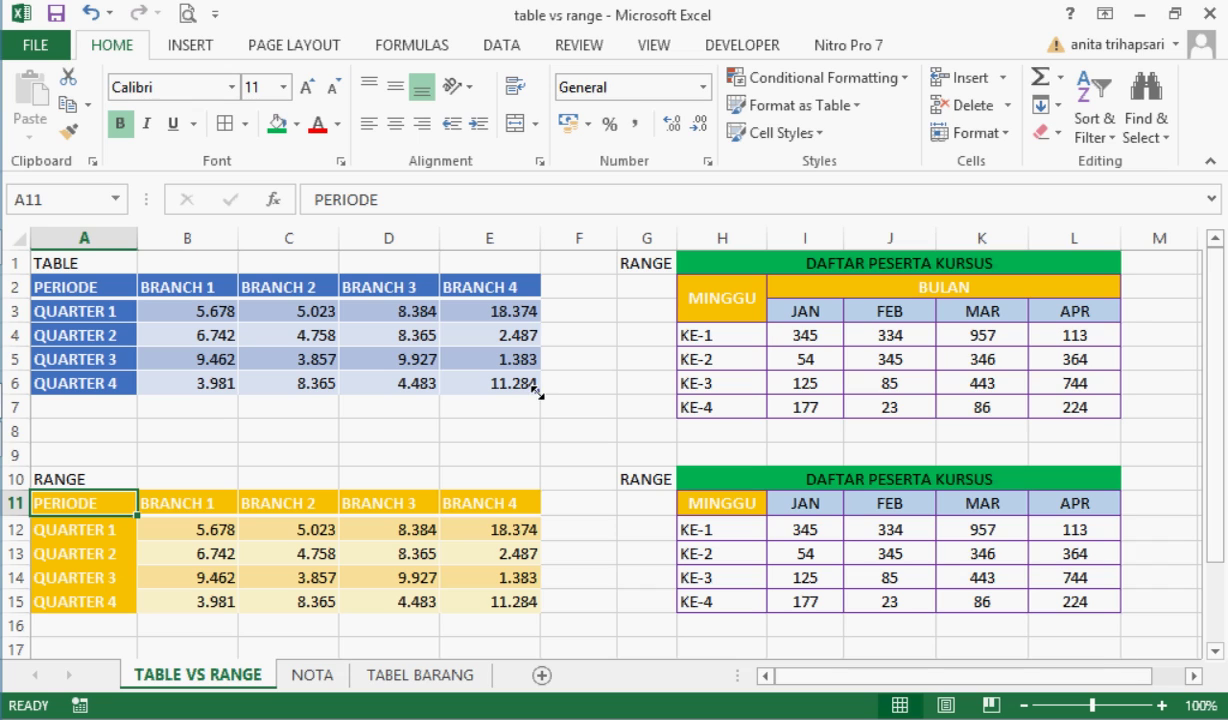
Step: Extend the blue table by one column into column F, and shrink it back to end at column E
drag(587, 397, 606, 398)
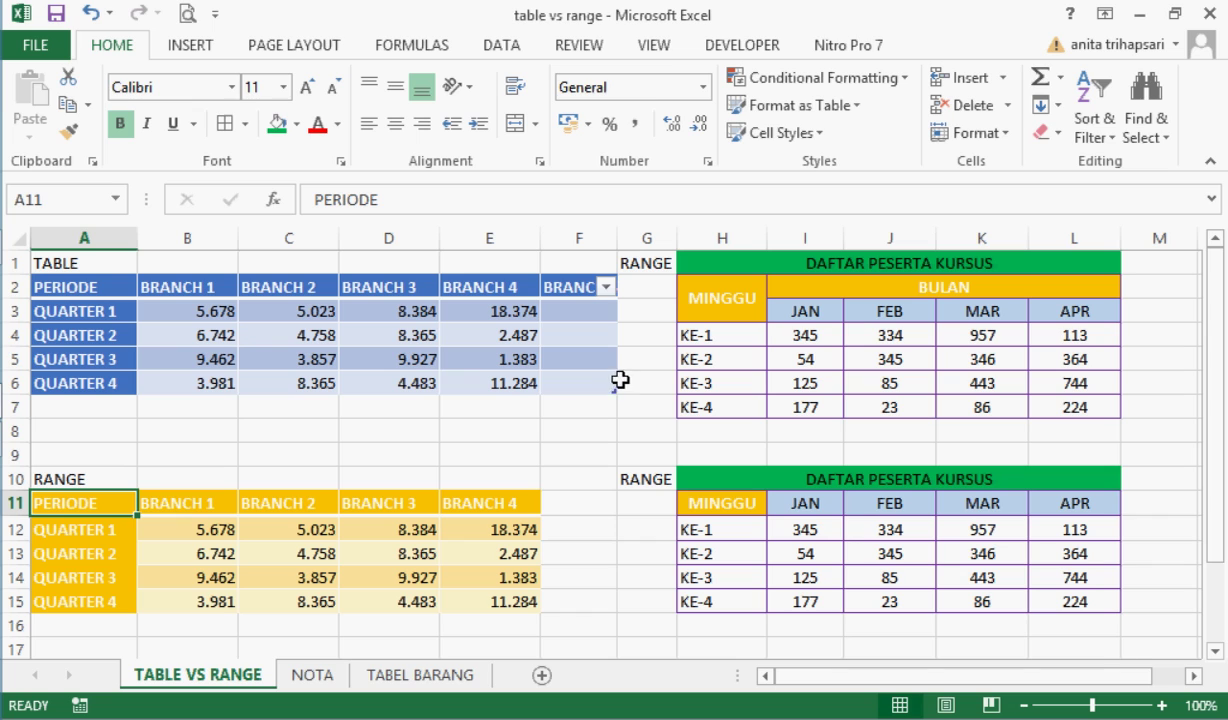
drag(612, 391, 550, 393)
click(550, 393)
Step: Examine individual cells of the yellow range and the blank cell below the blue table's BRANCH 2 column
click(496, 606)
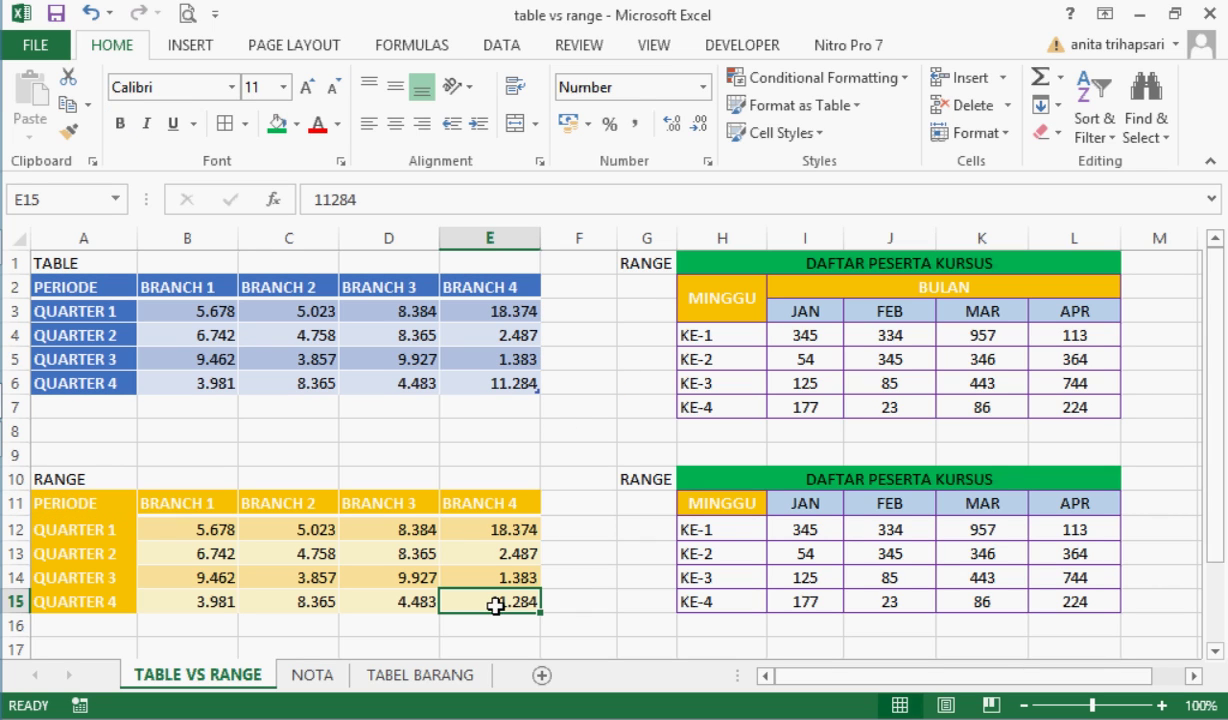
click(503, 555)
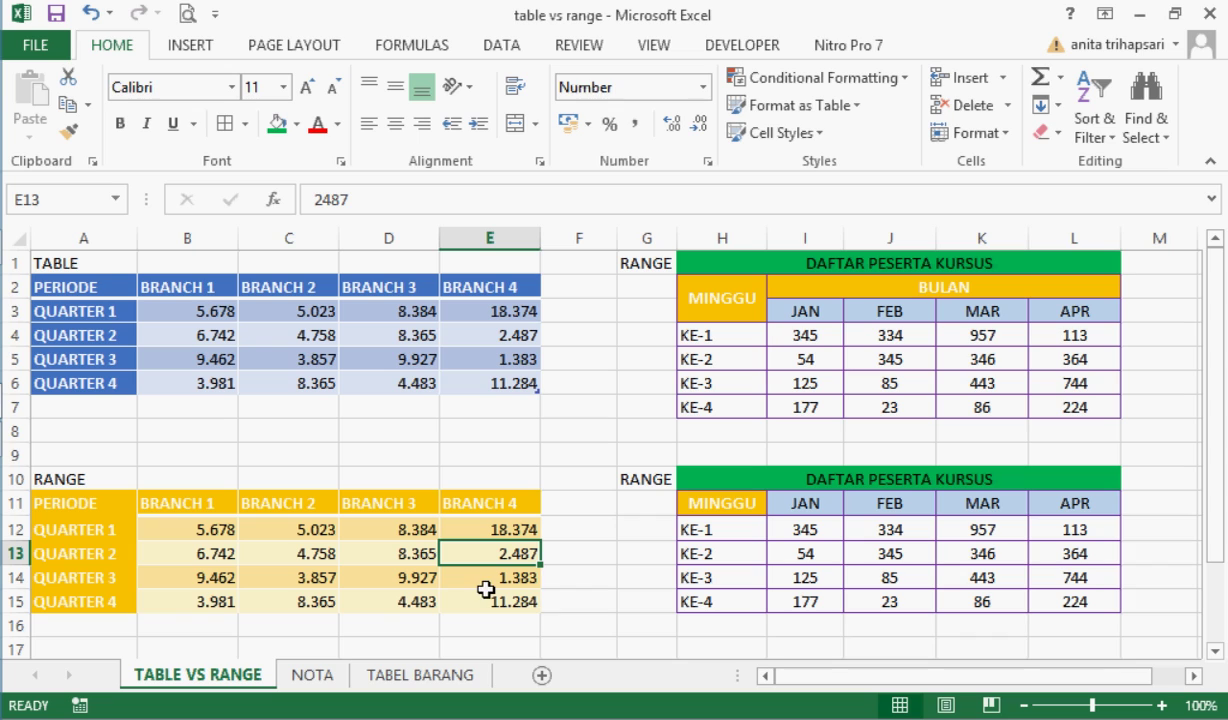
click(493, 599)
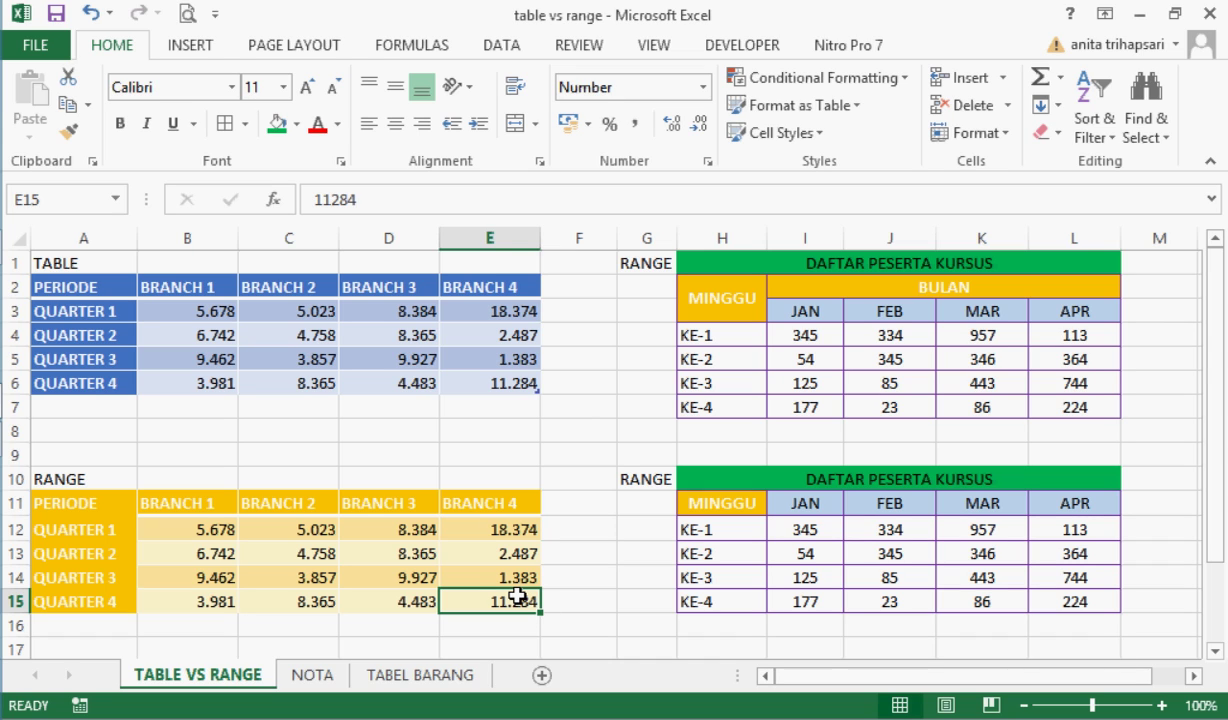
click(491, 530)
click(130, 577)
click(220, 577)
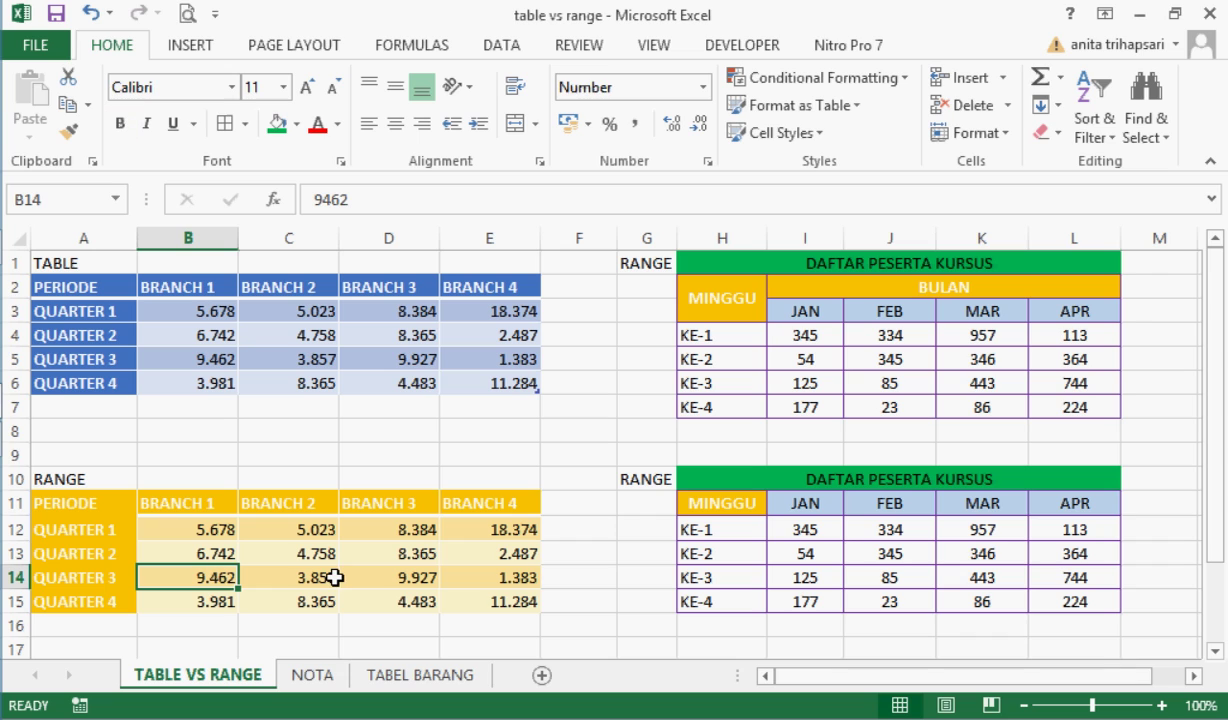
click(427, 547)
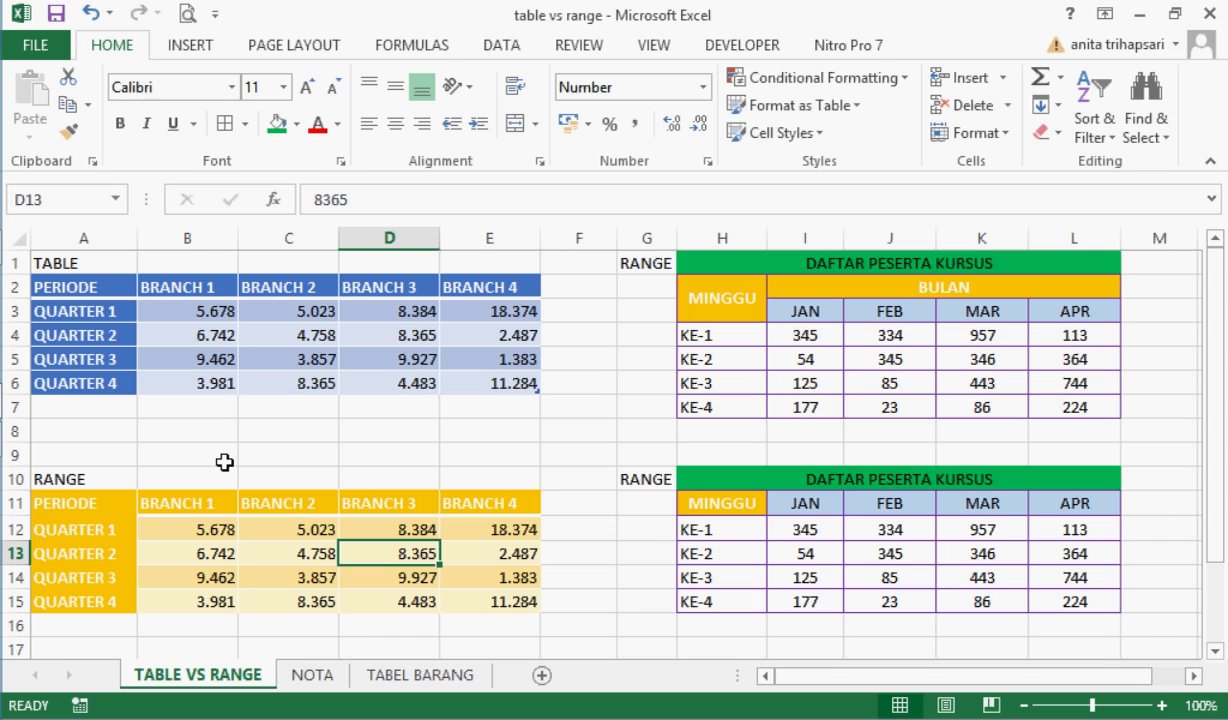
click(278, 406)
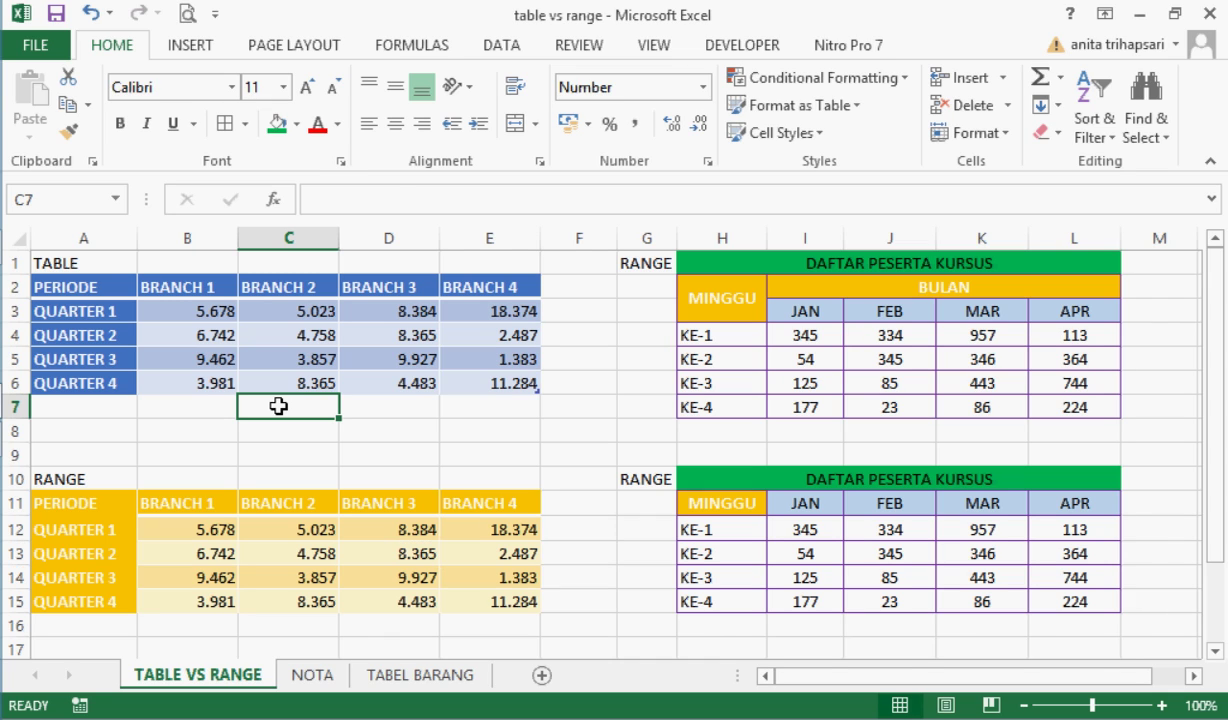
Step: Enter 1234 in cell C16 directly below the yellow range and compare its formatting with the cells above
click(297, 626)
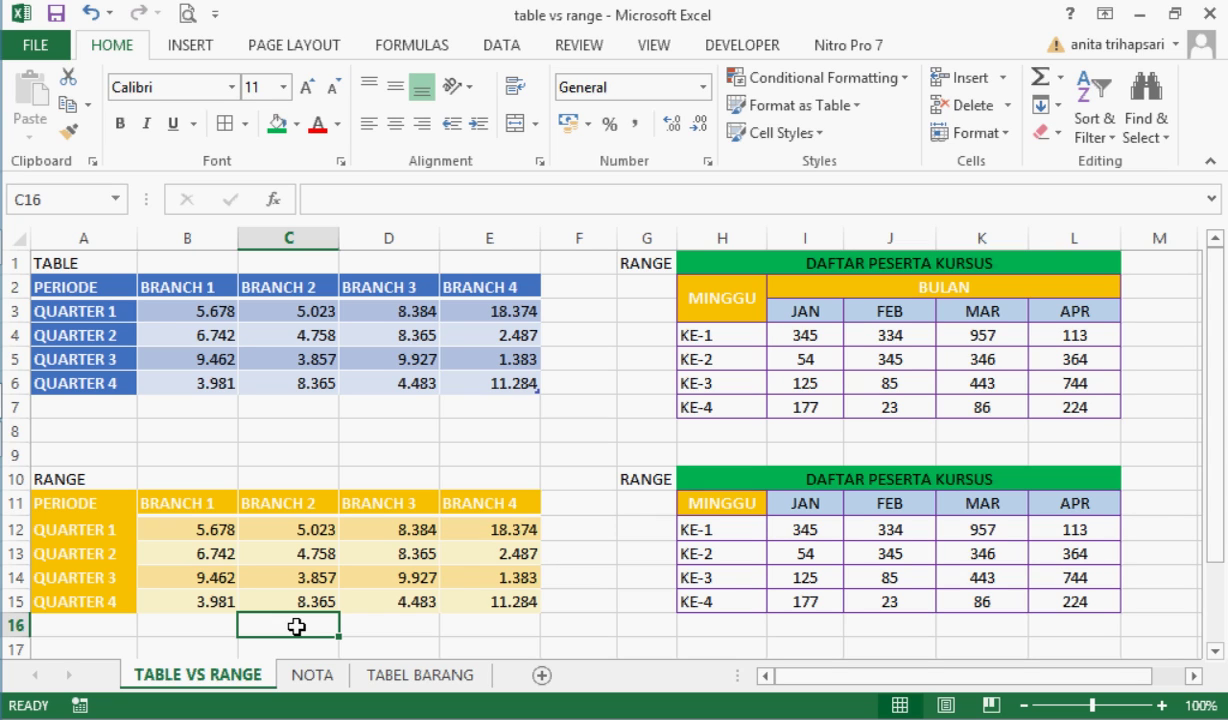
text(1234)
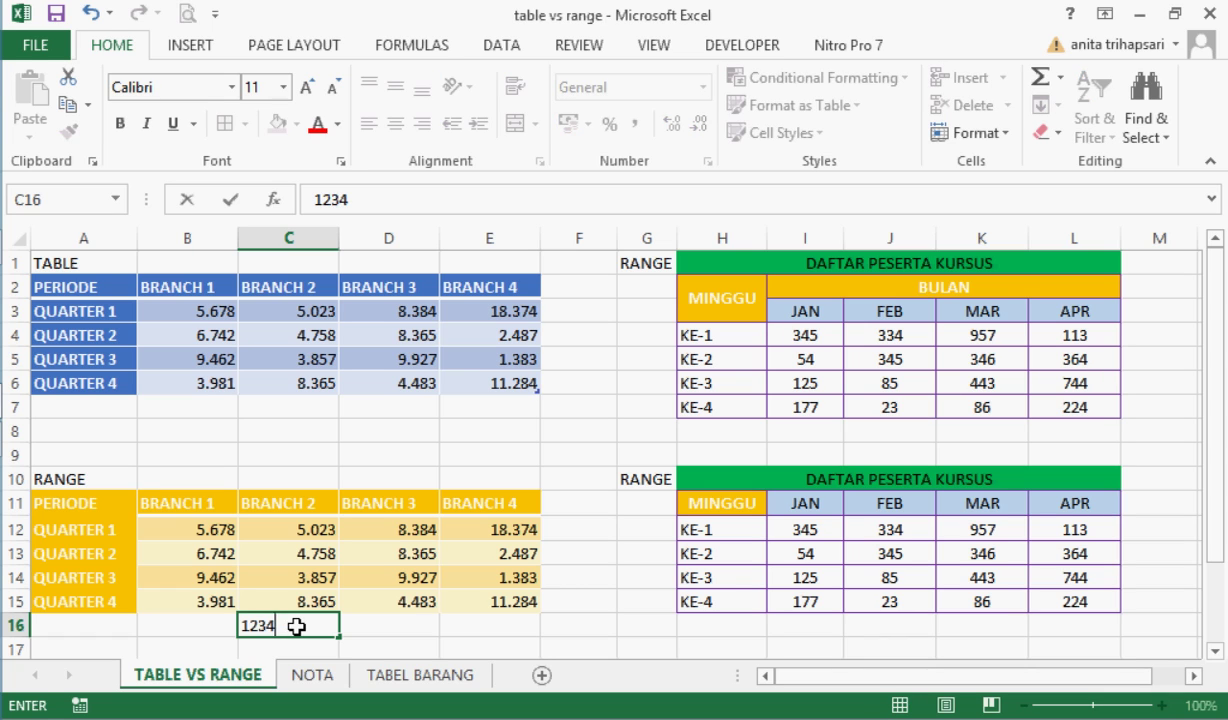
key(ctrl+Return)
key(Down)
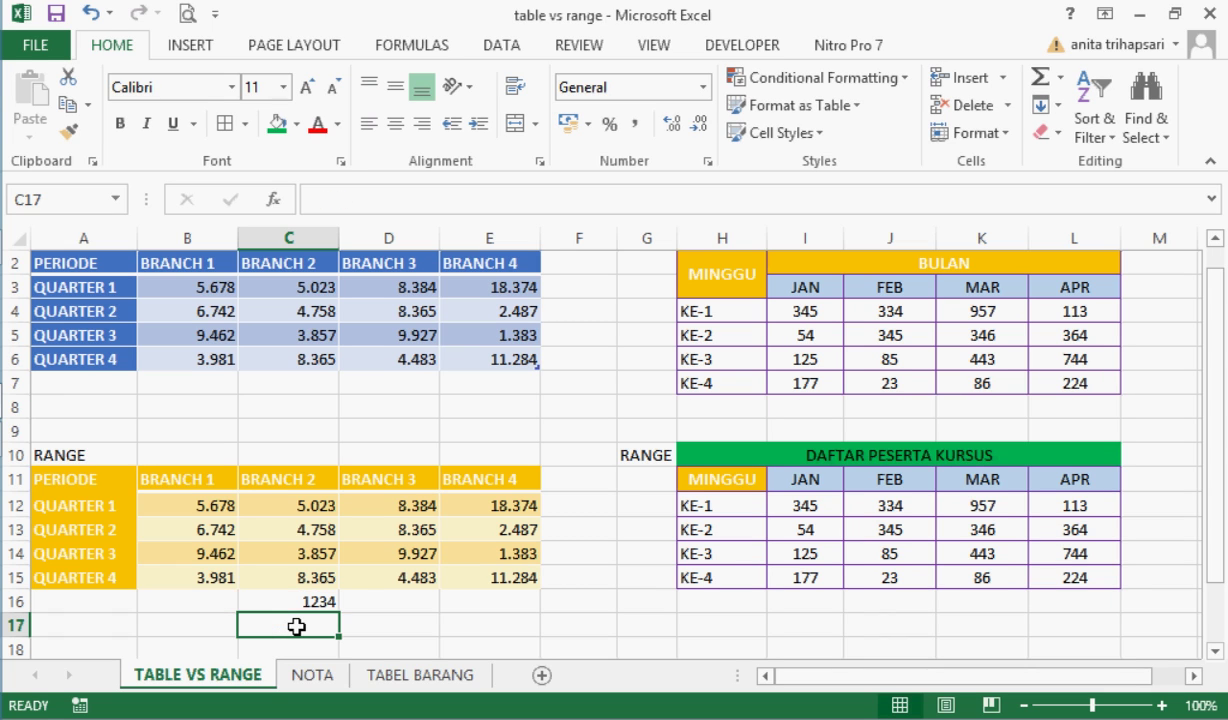
click(304, 601)
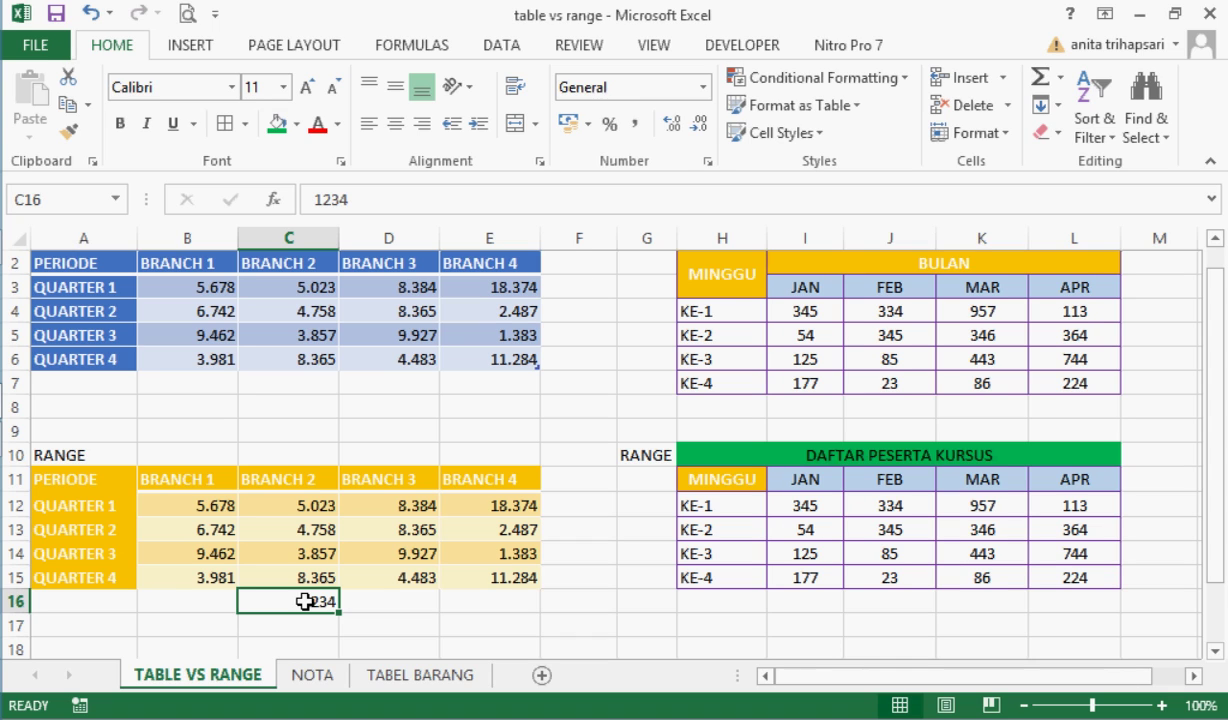
click(302, 573)
click(299, 552)
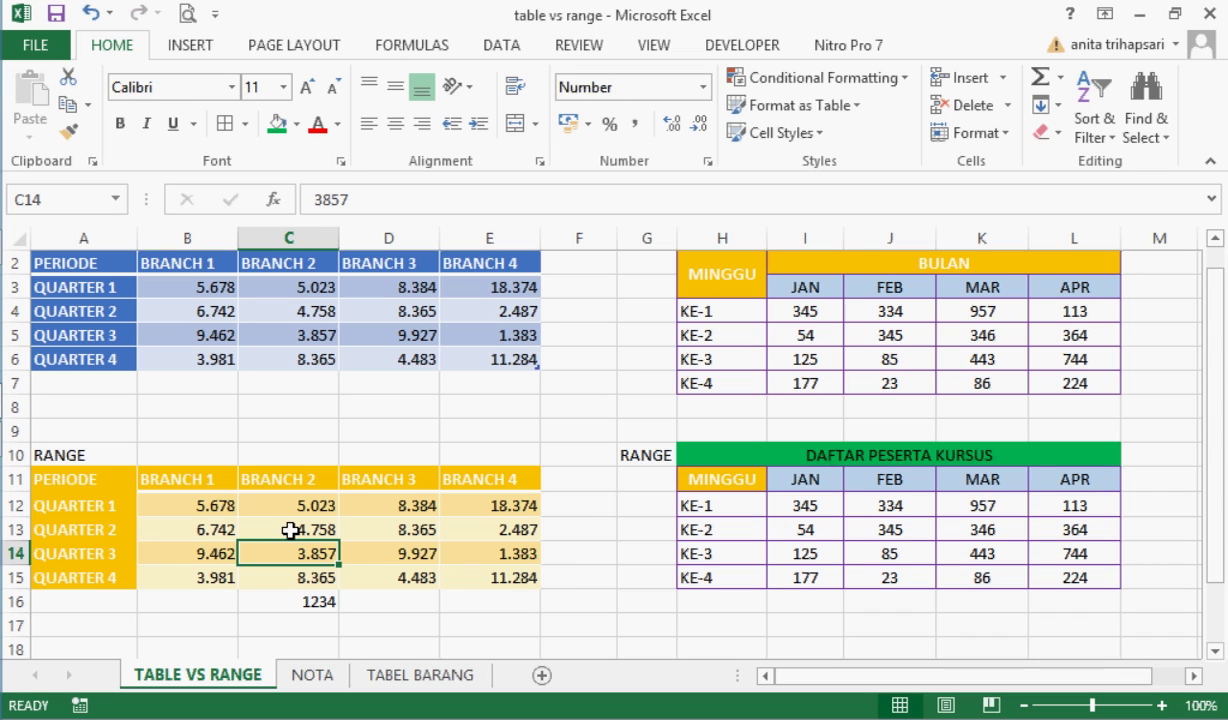
Step: Enter 1234 in cell C7 directly below the blue table and undo the table's automatic expansion
click(285, 383)
double_click(285, 383)
text(1234)
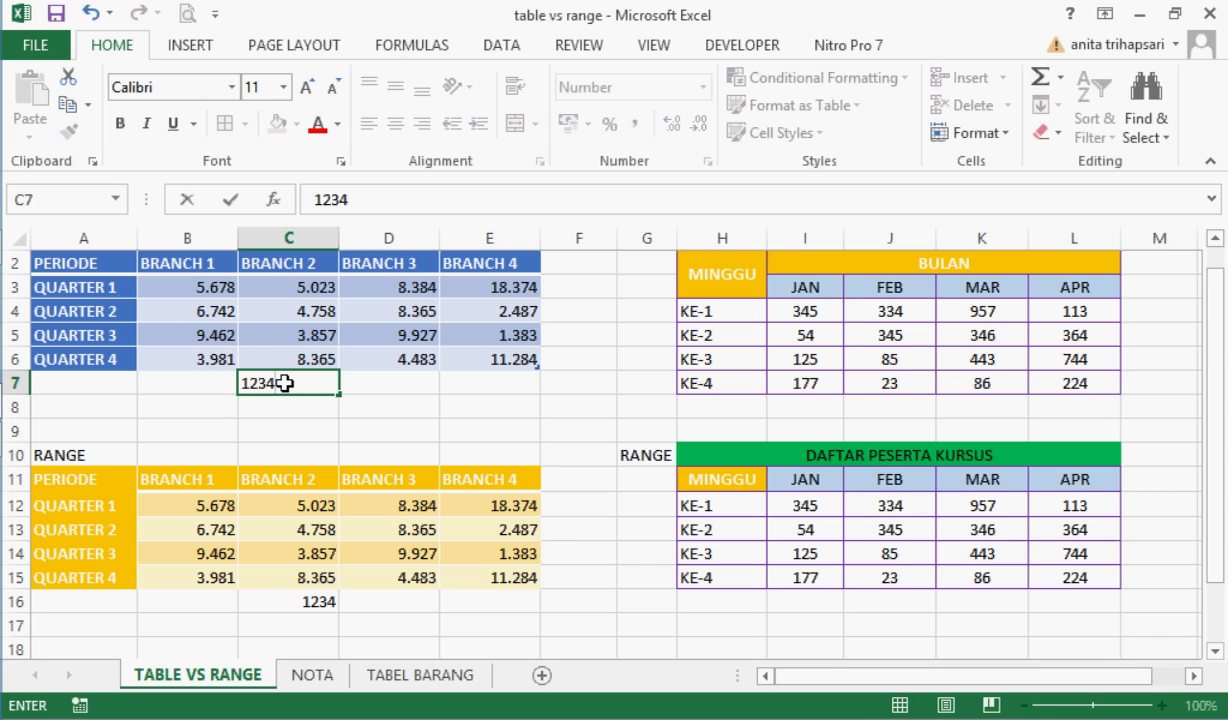
key(ctrl+Return)
key(Return)
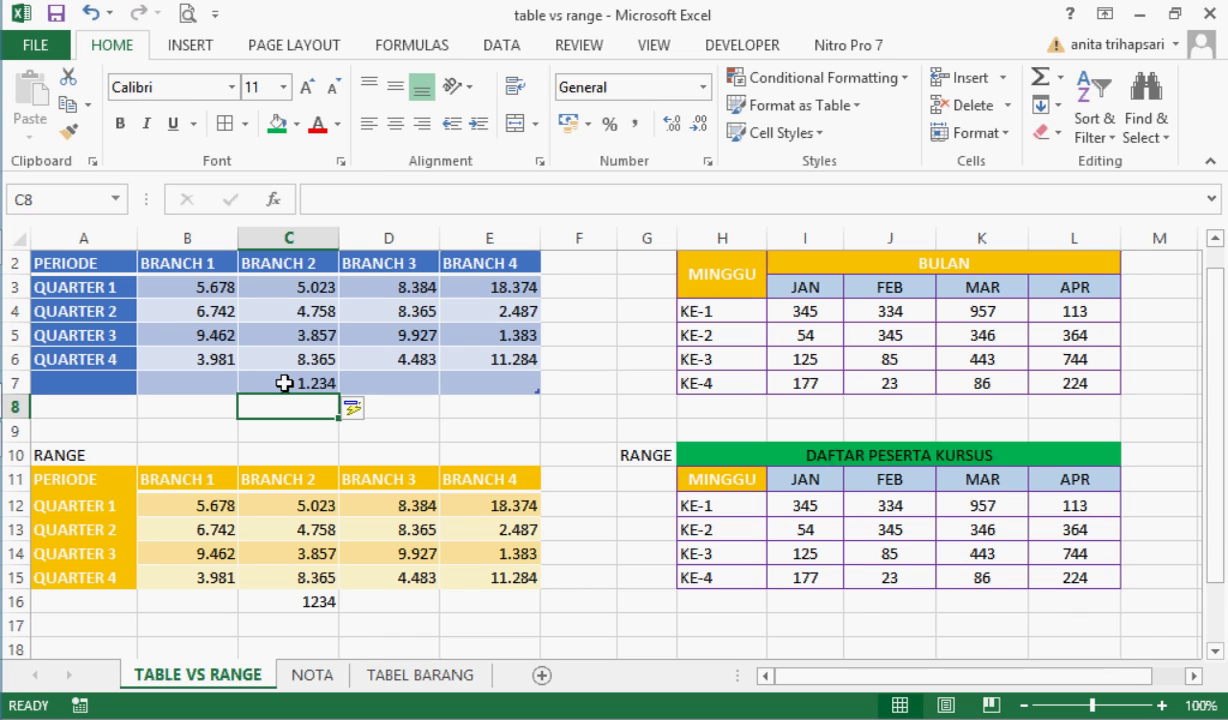
key(ctrl+z)
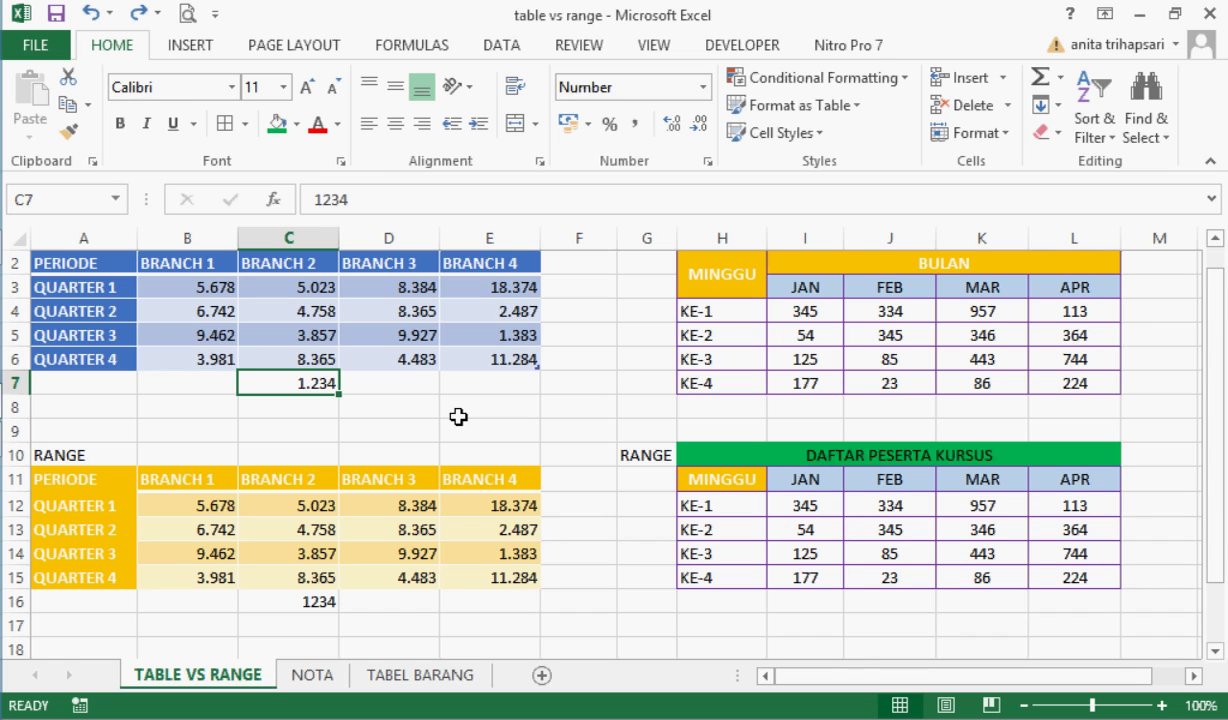
Step: Move cell by cell across the yellow range's QUARTER 1 row, from A12 past its last column to F12
click(60, 514)
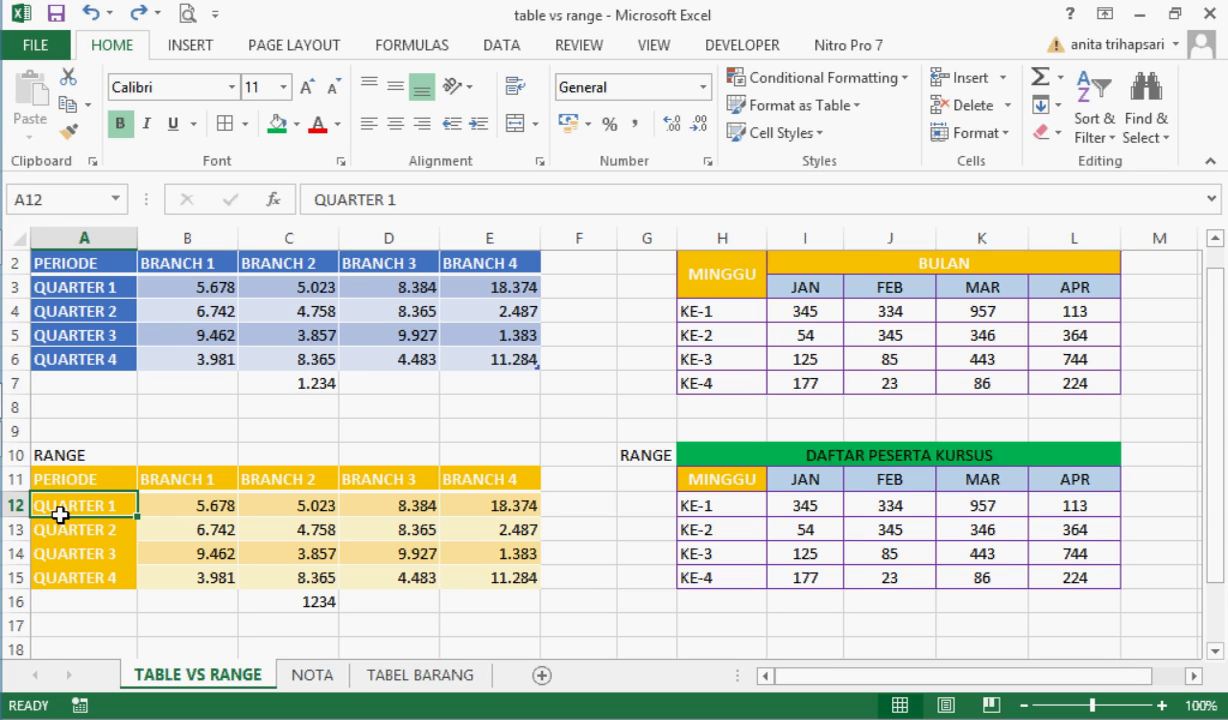
key(Right)
key(Right)
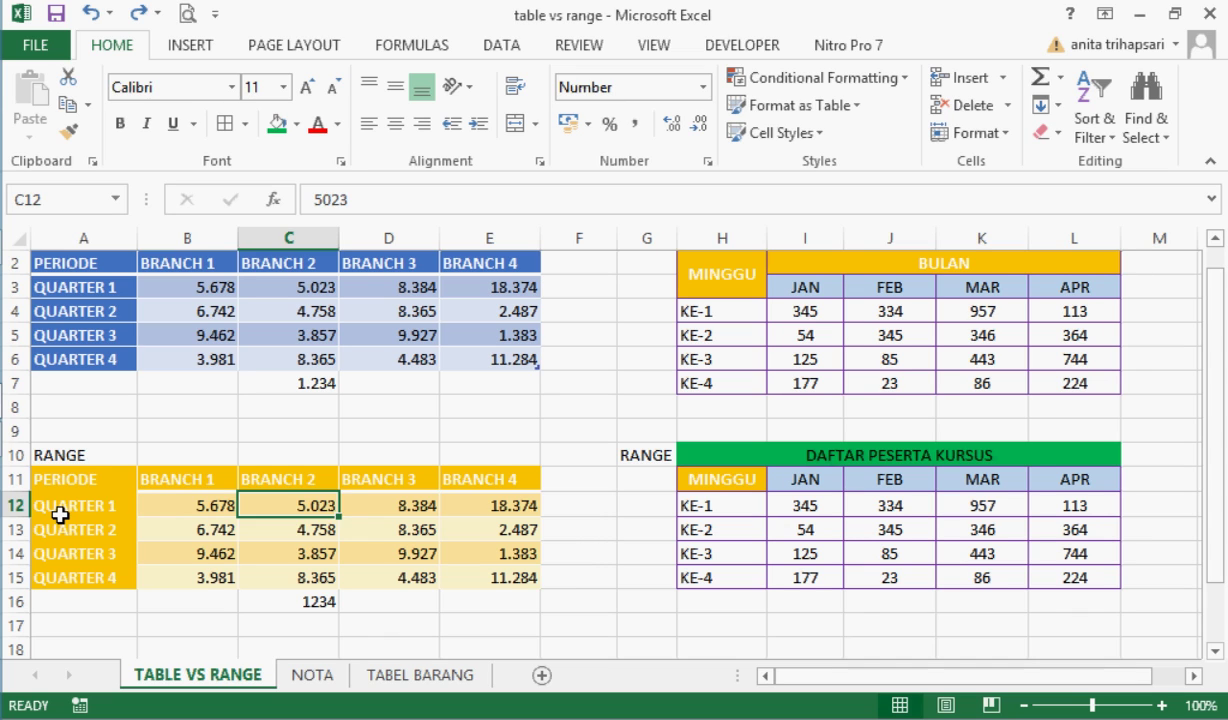
key(Right)
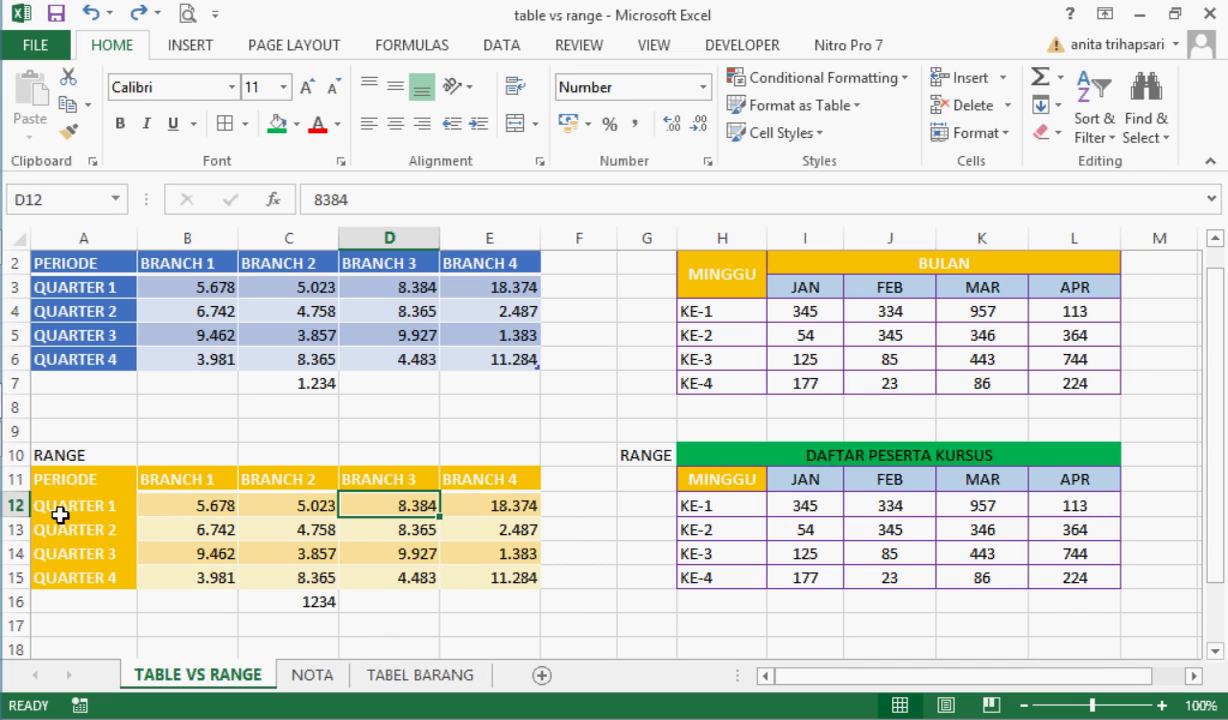
key(Right)
key(Right)
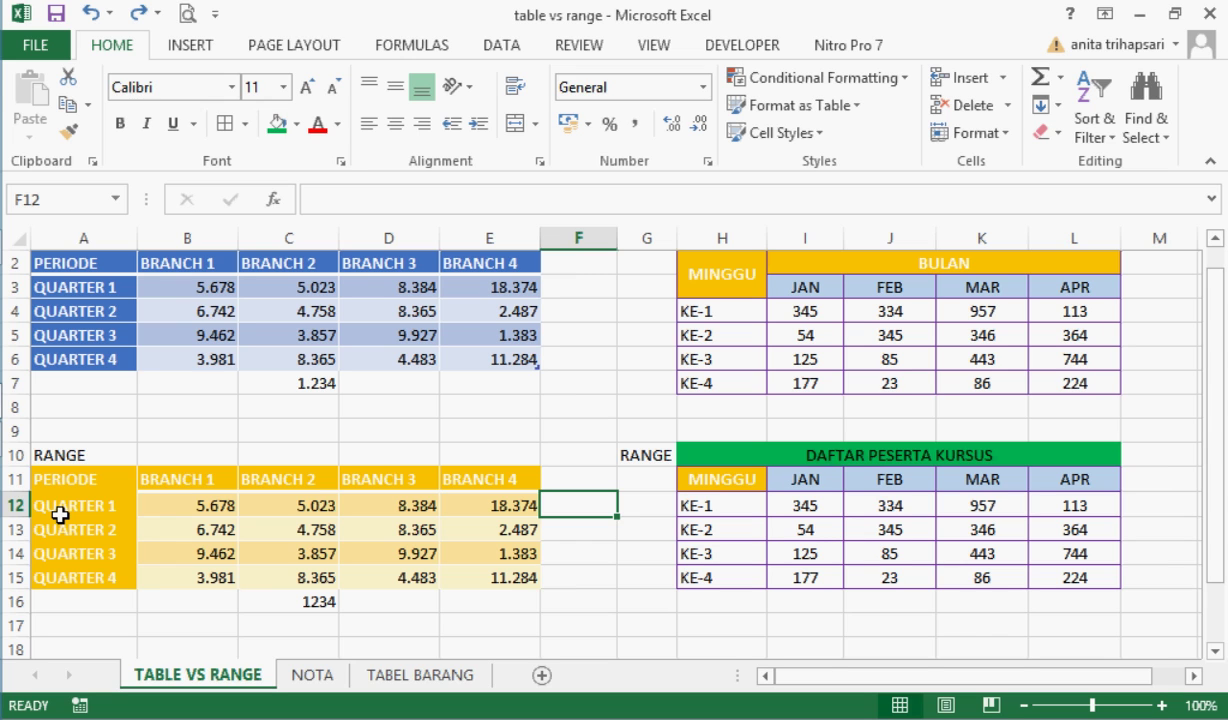
Step: Move through the blue table from the QUARTER 3 label to its last cell, E6, and add a new blank row below
click(101, 333)
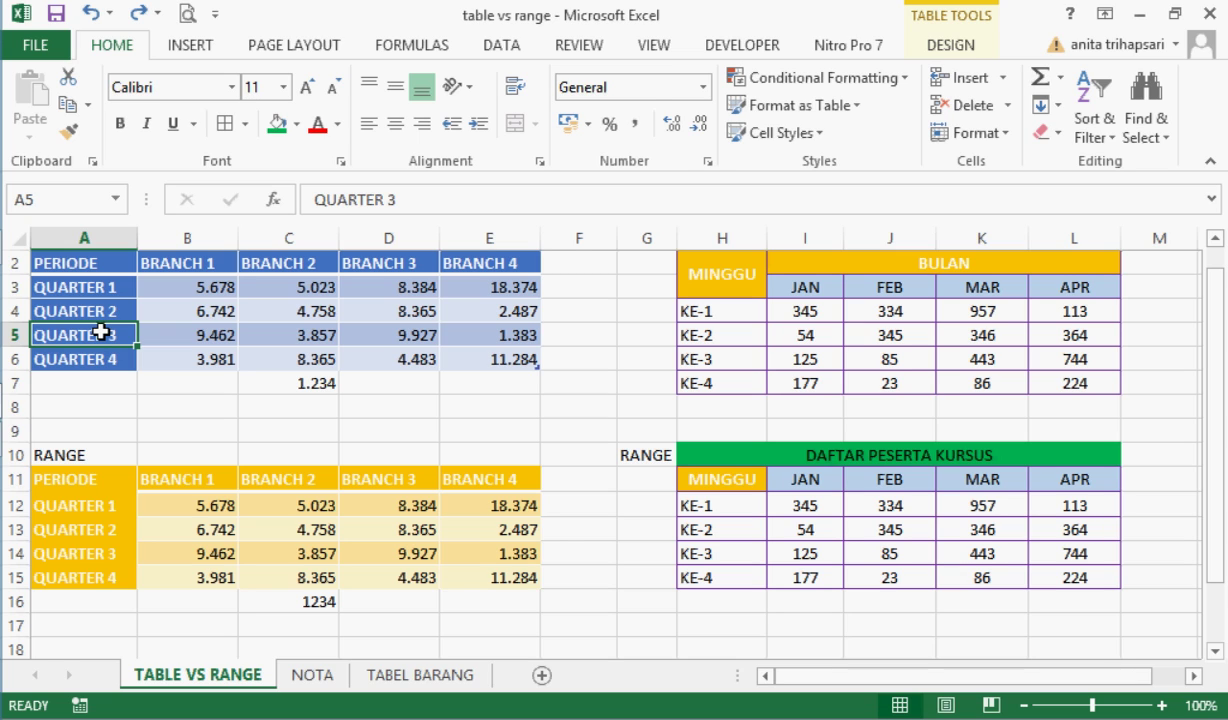
key(Right)
key(Right)
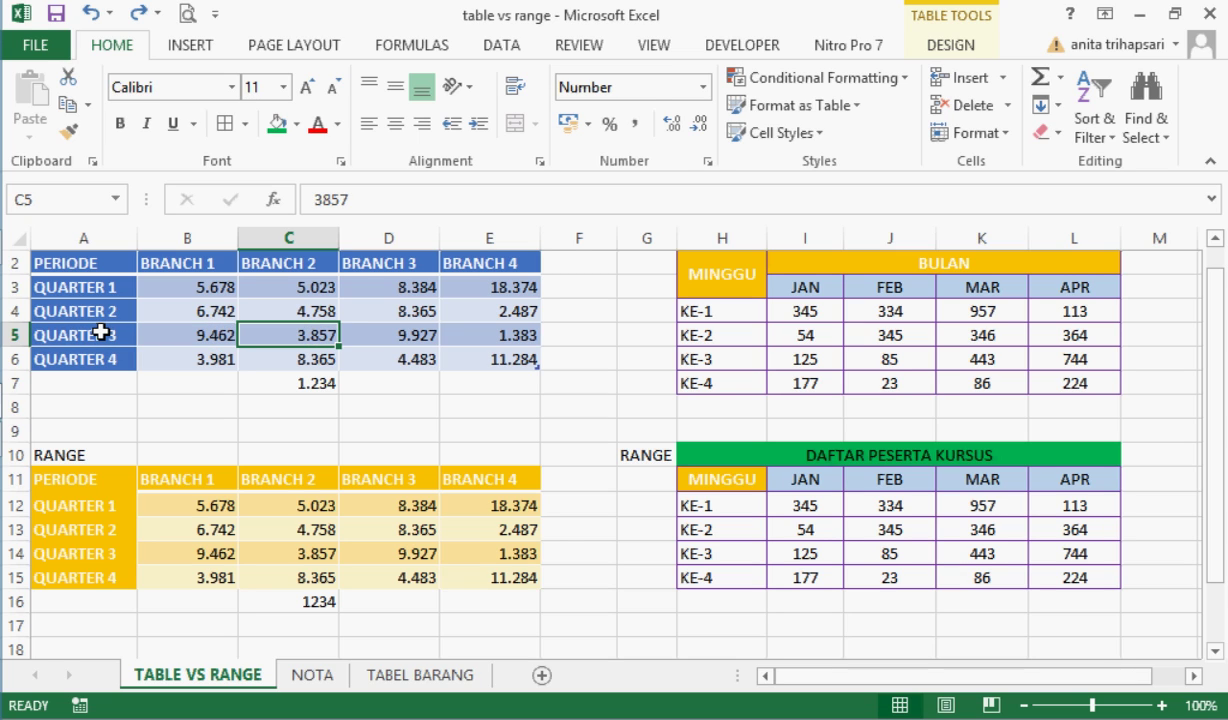
key(Right)
key(Right)
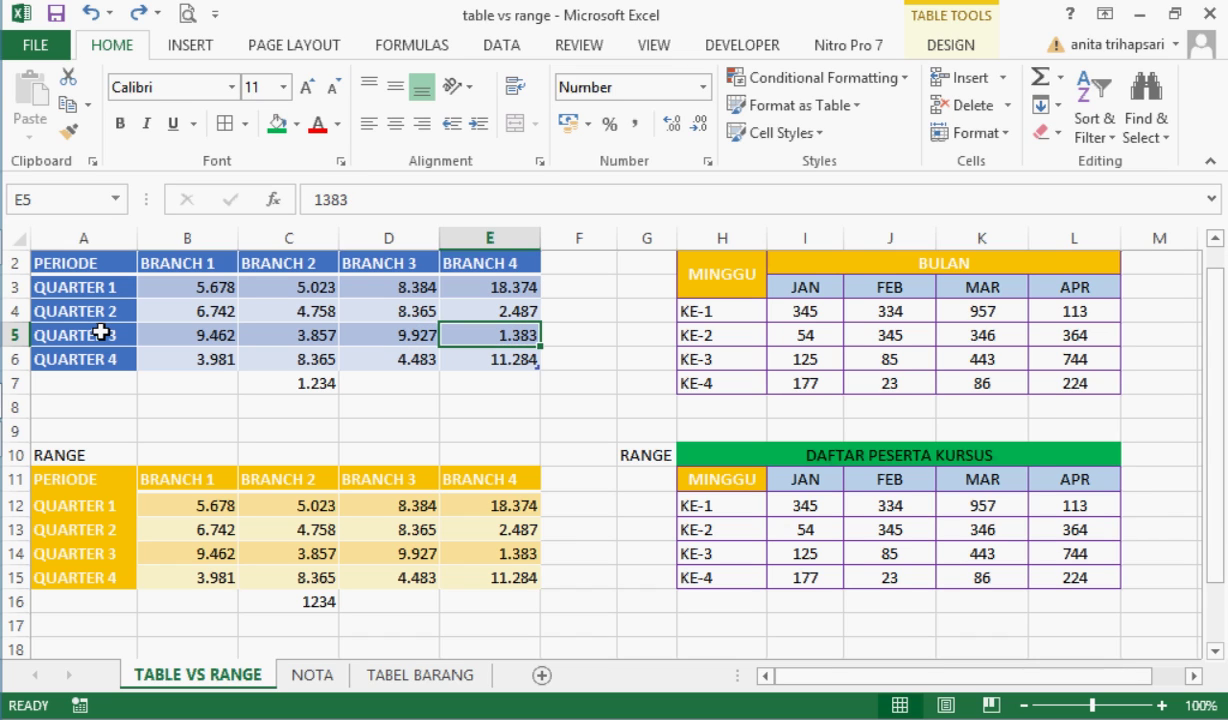
key(Tab)
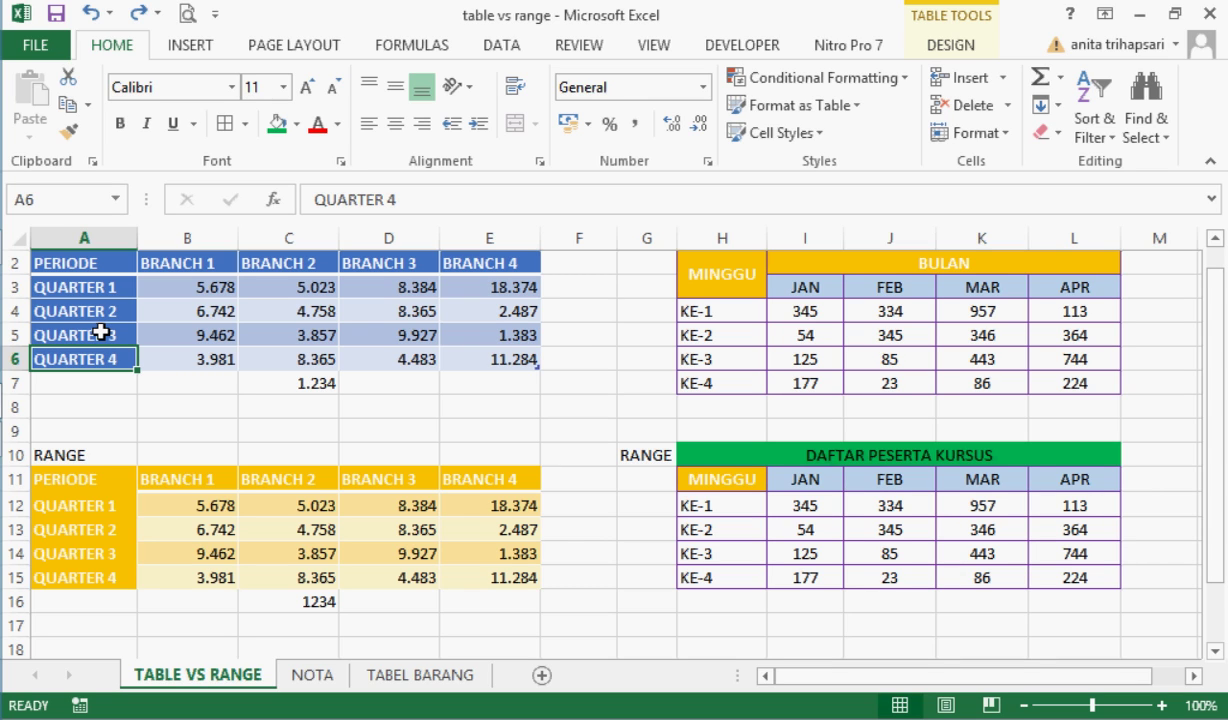
key(Tab)
key(Tab)
key(Tab)
key(Tab)
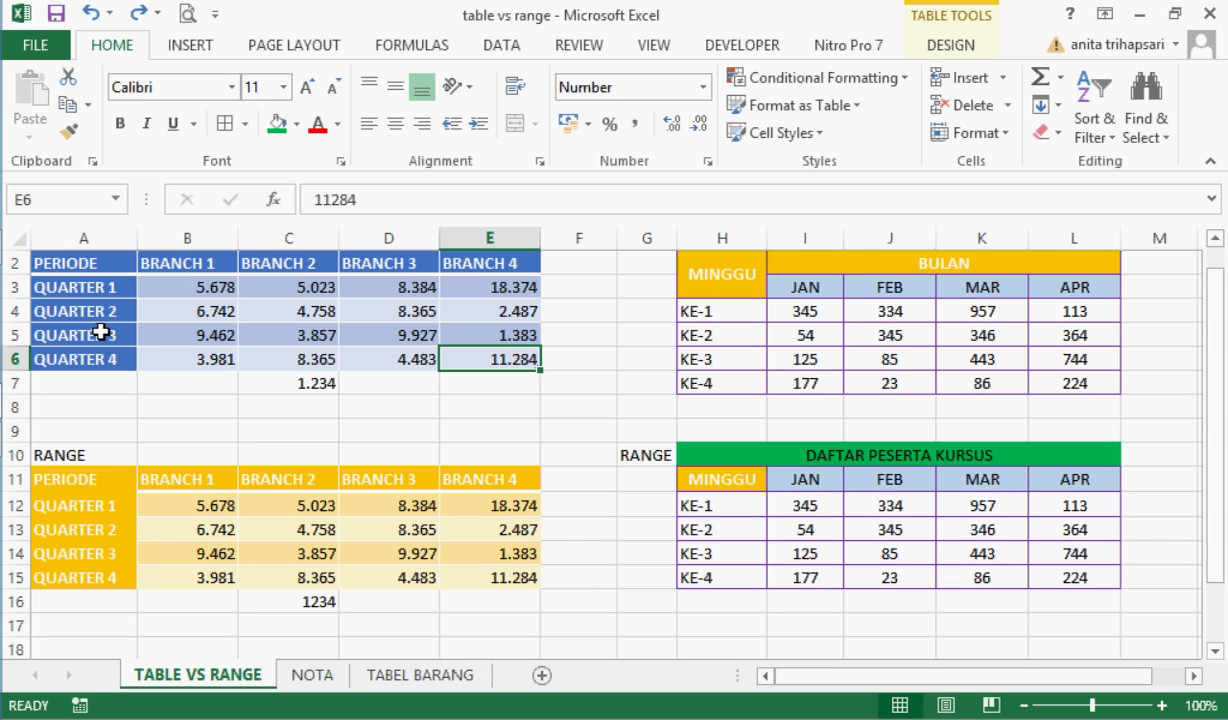
key(Tab)
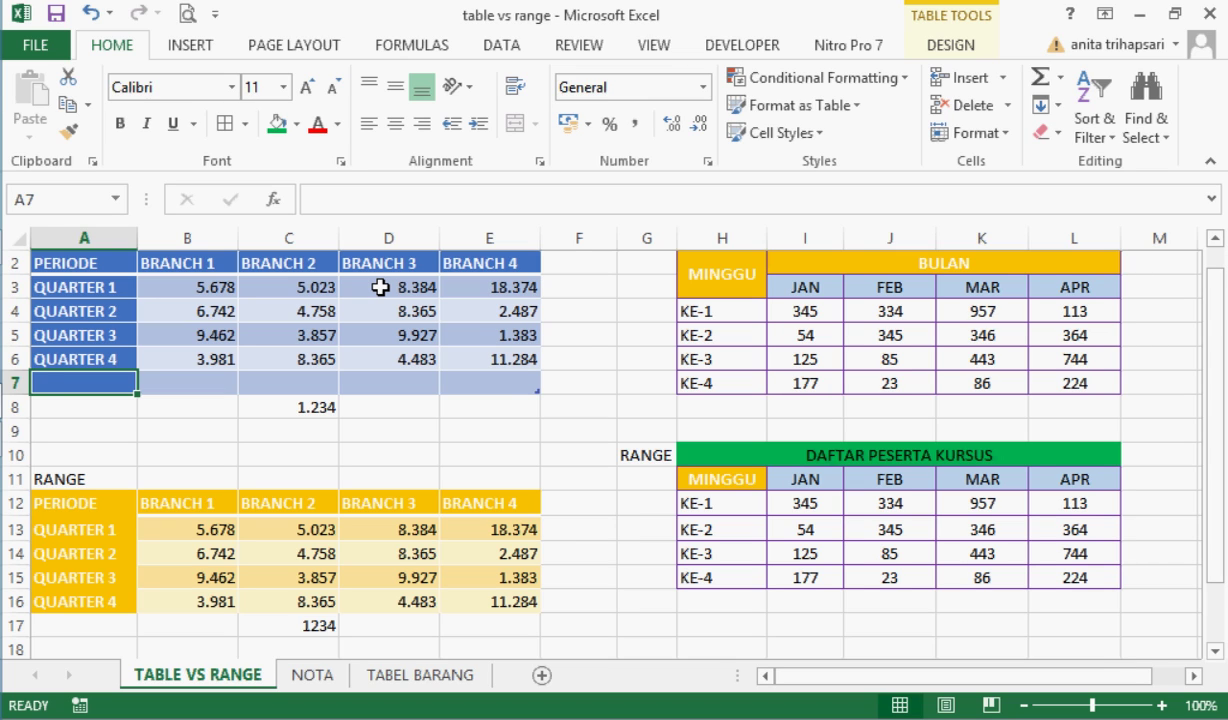
Step: Delete the stray value in cell C8 below the blue table
click(381, 287)
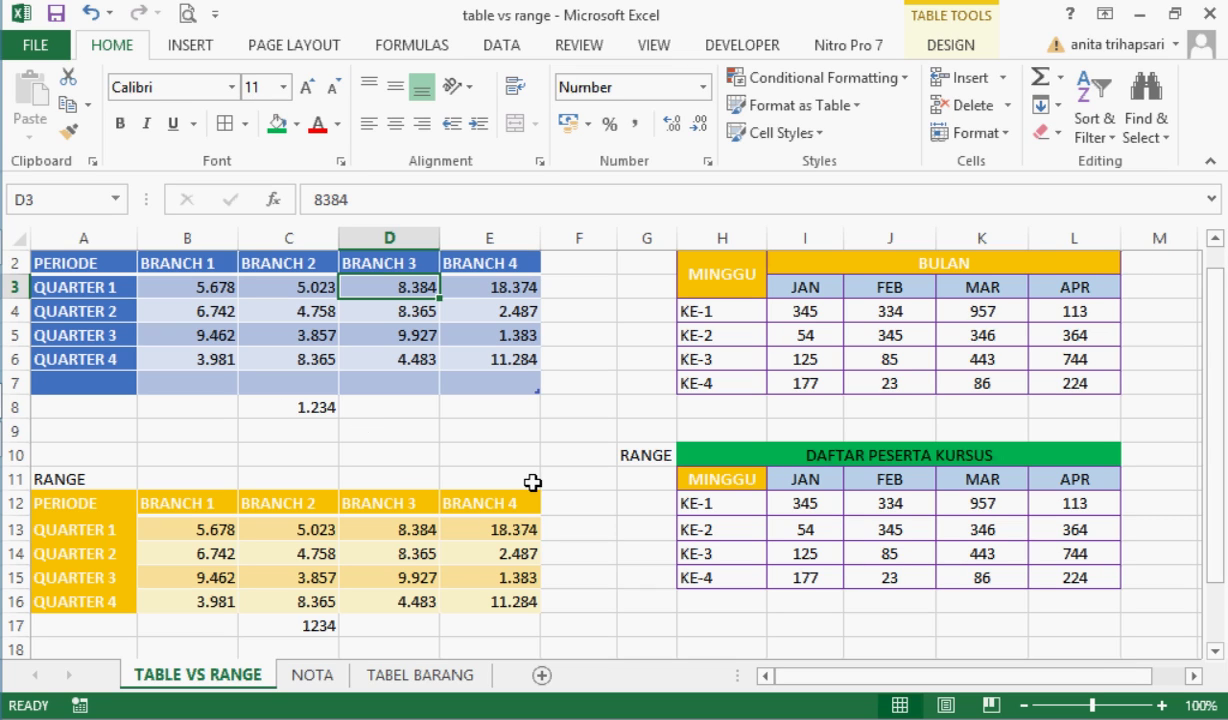
click(290, 410)
key(Delete)
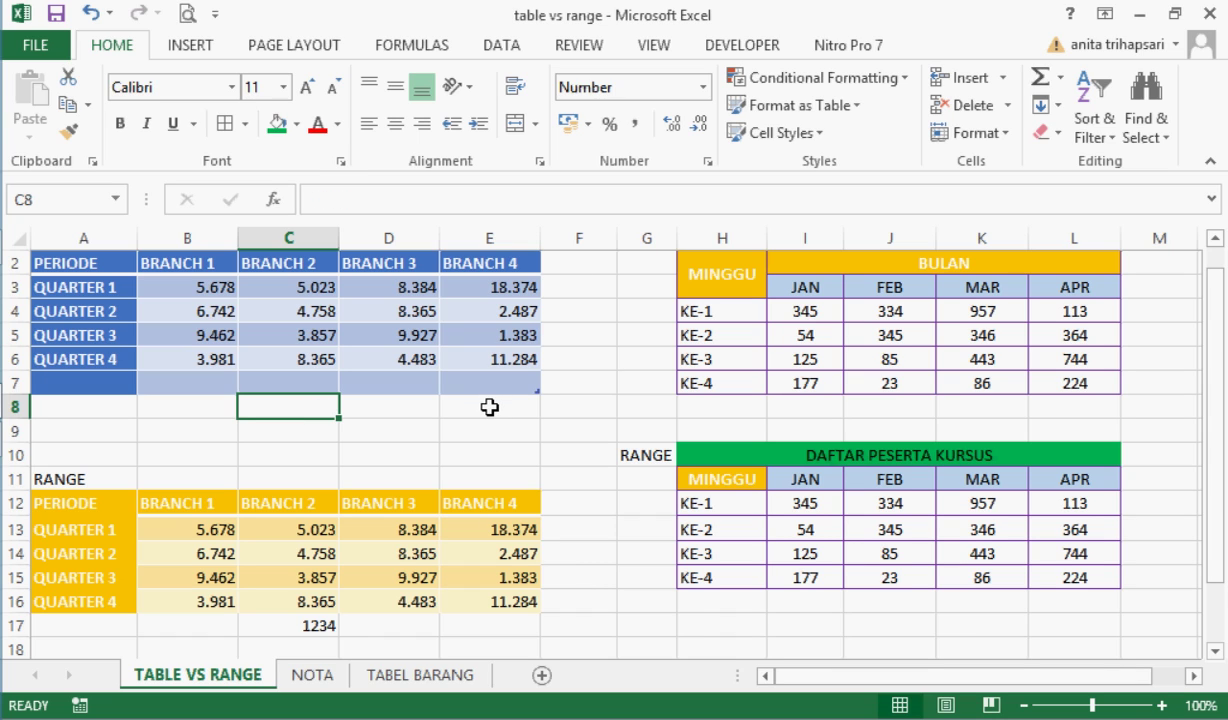
Step: Sum the blue table's BRANCH 4 column in cell E8 with the structured reference =SUM(Table1[BRANCH 4])
click(489, 403)
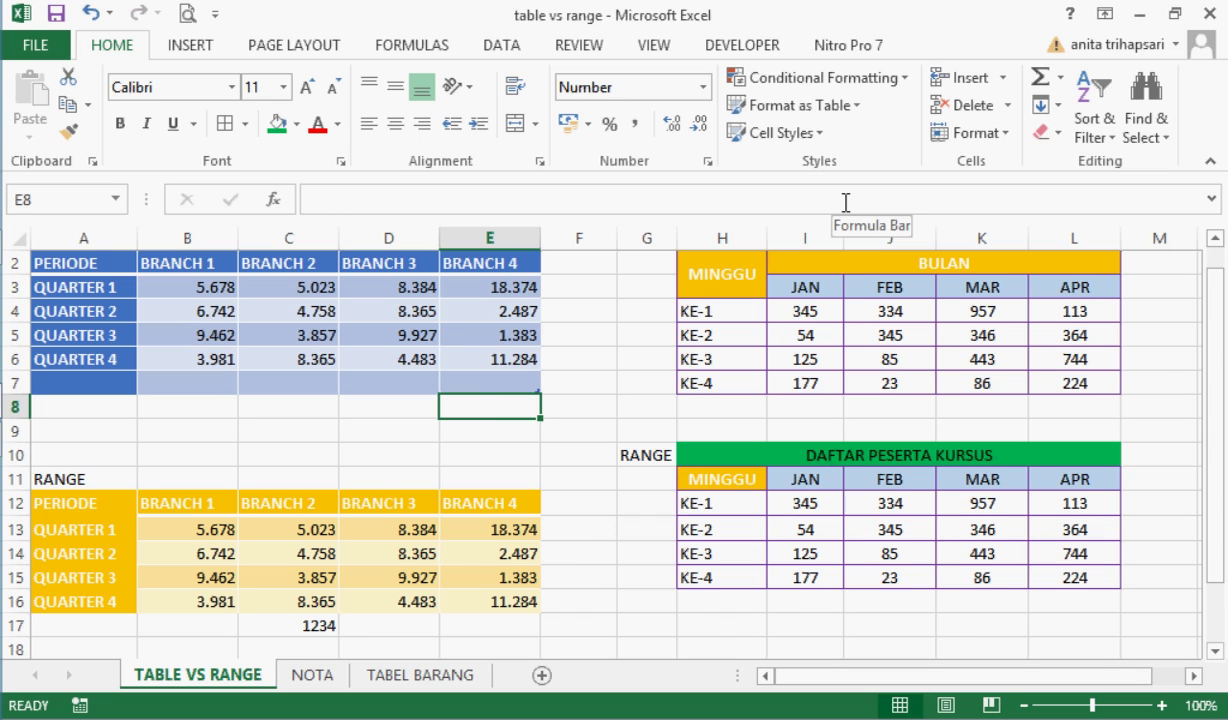
text(=sum)
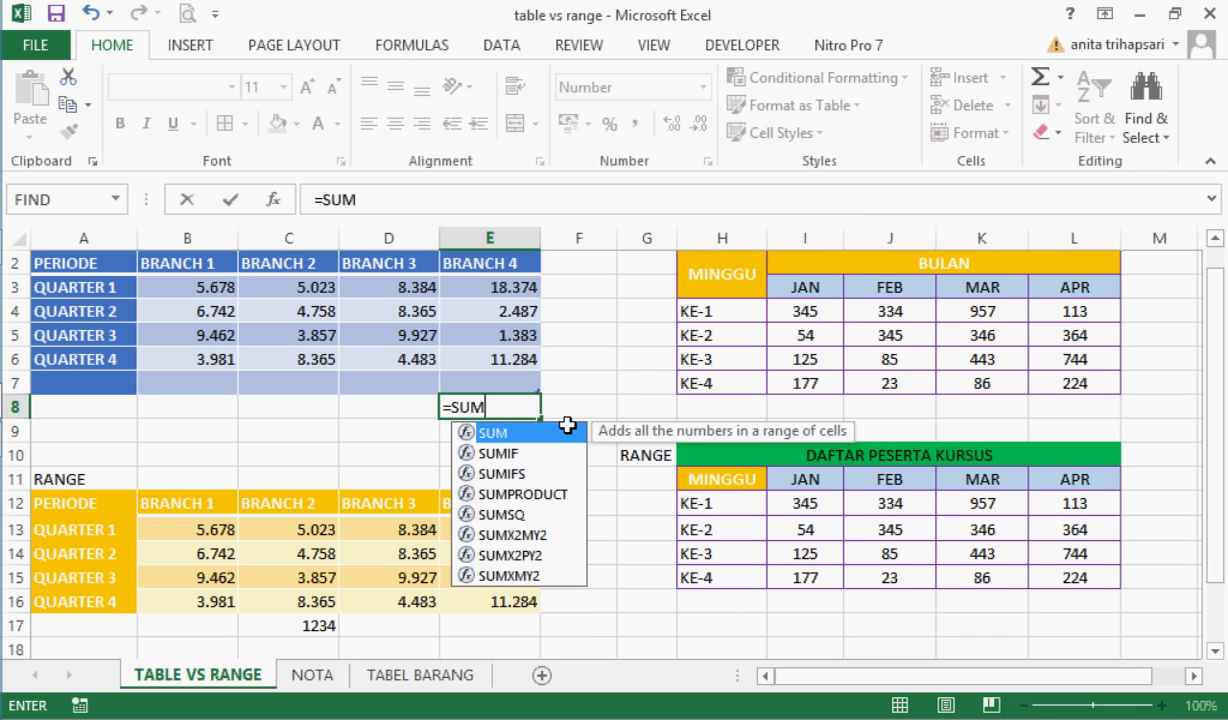
double_click(568, 437)
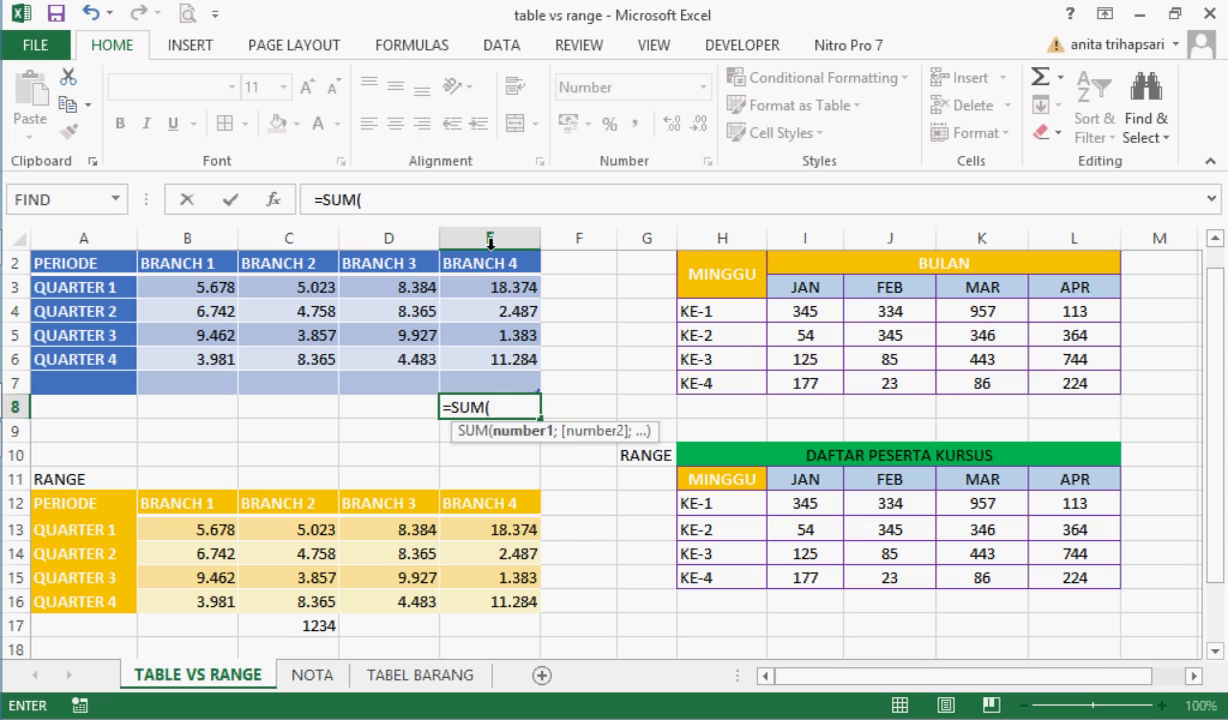
drag(490, 286, 494, 377)
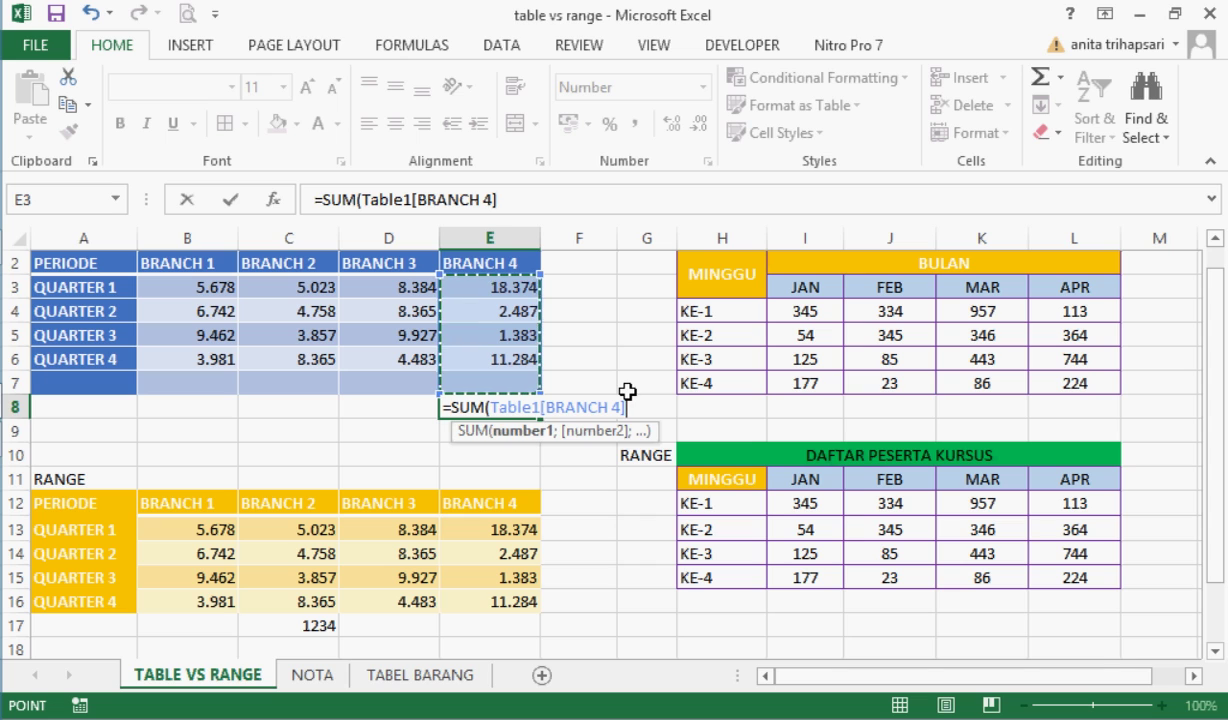
text())
key(ctrl+Return)
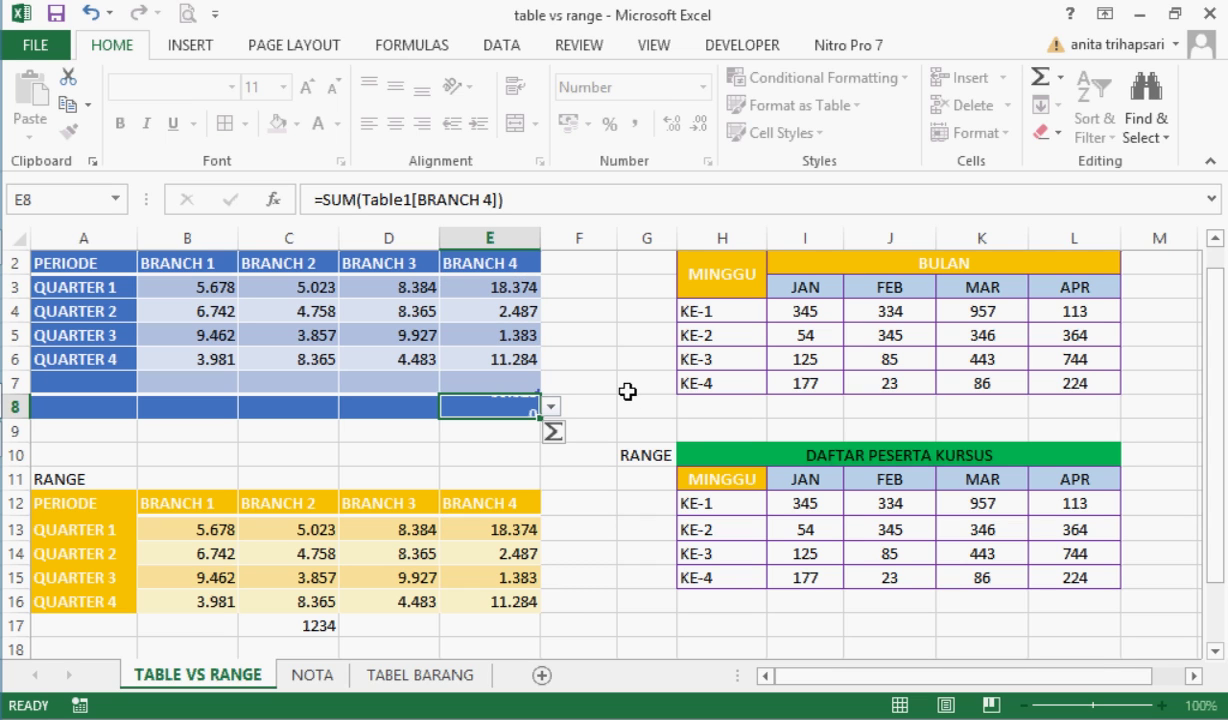
click(486, 407)
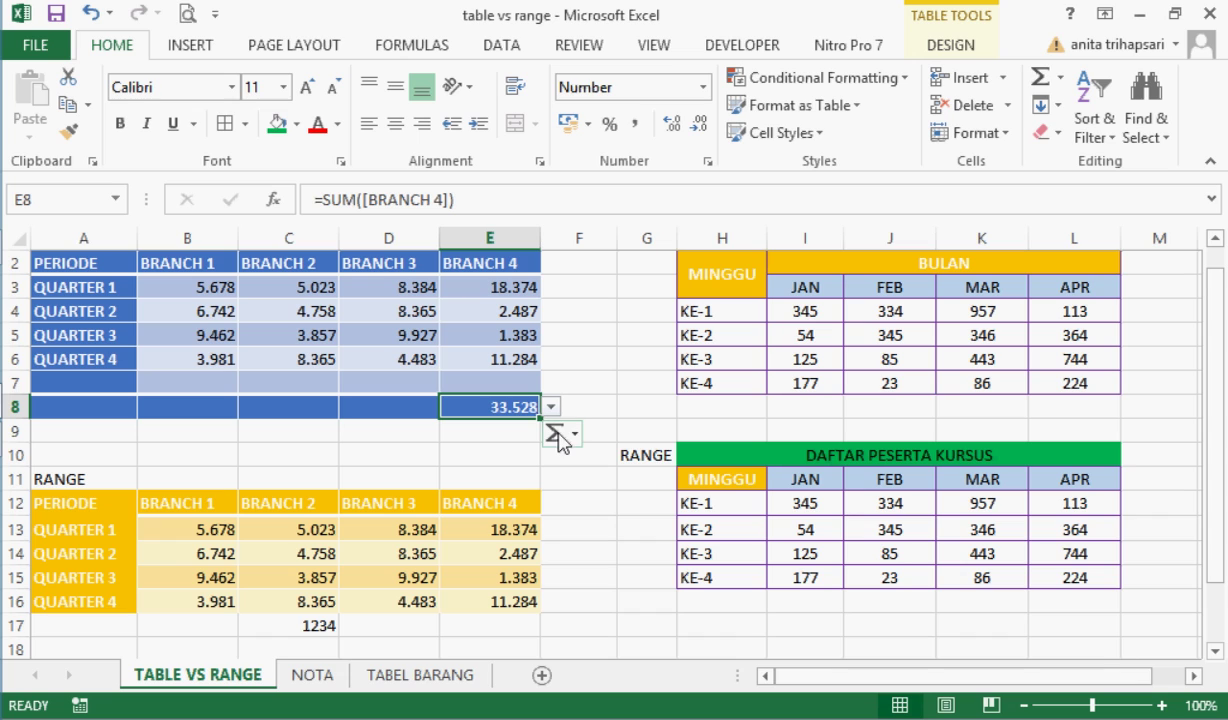
click(500, 625)
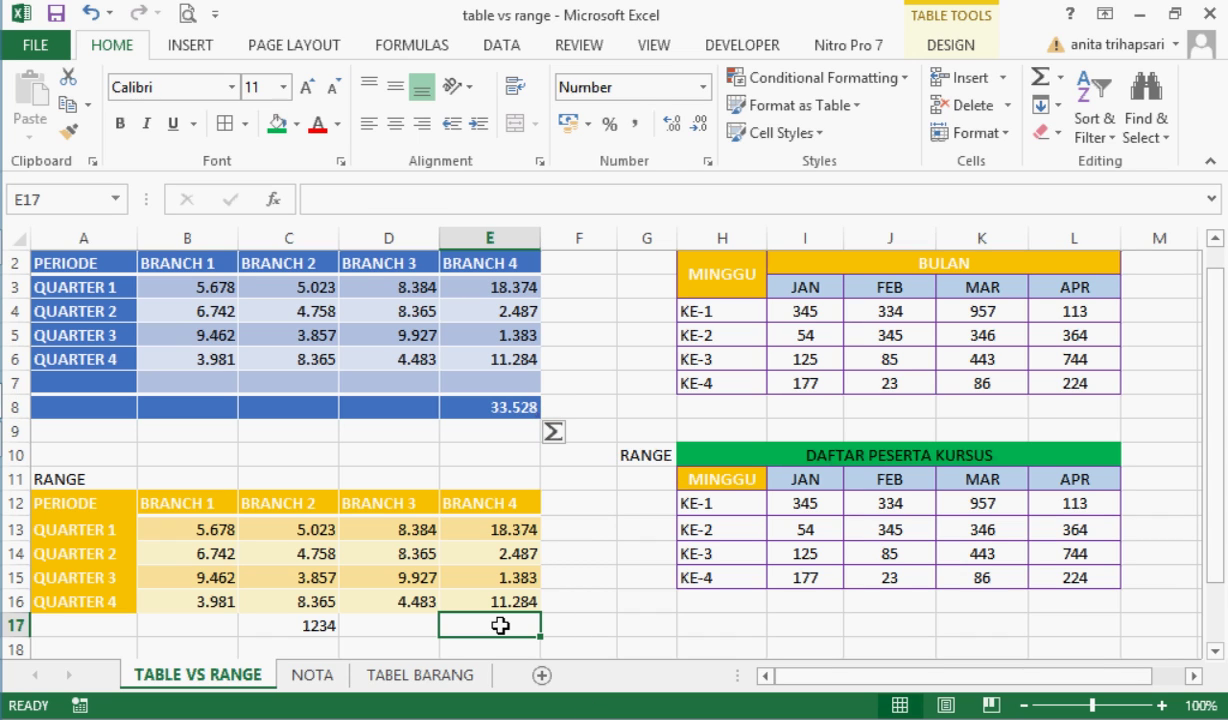
text(=)
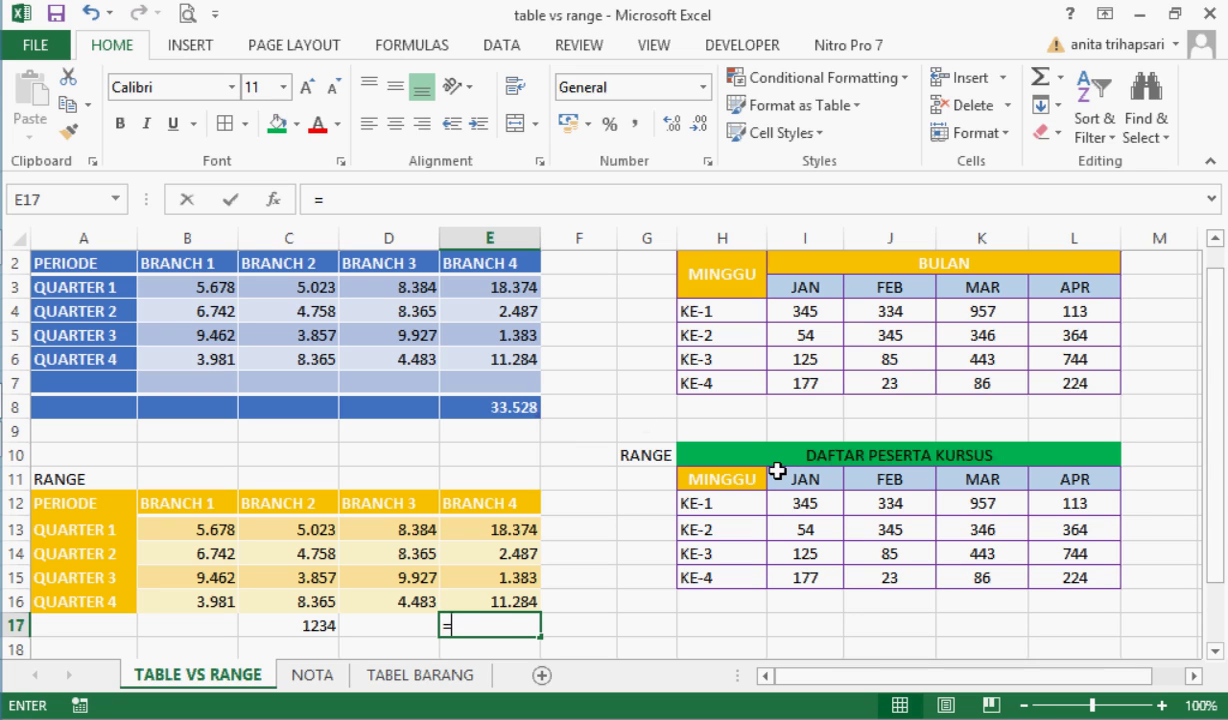
click(1040, 86)
text(=)
text(S)
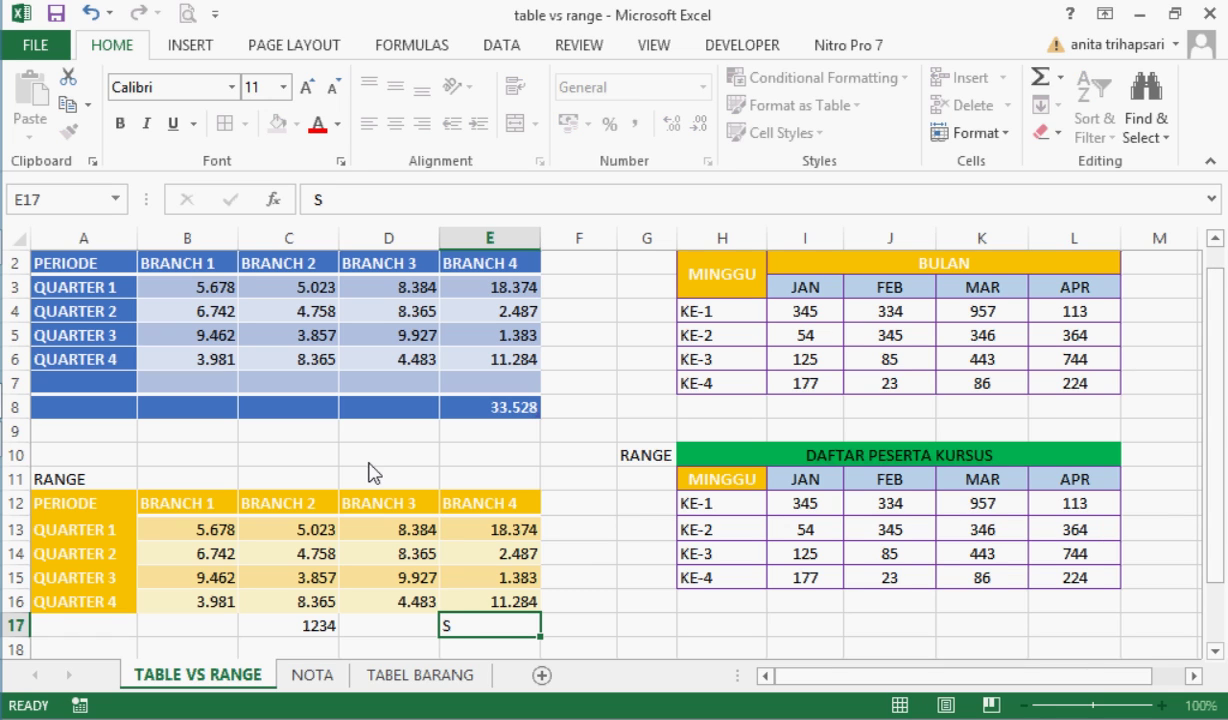
key(Tab)
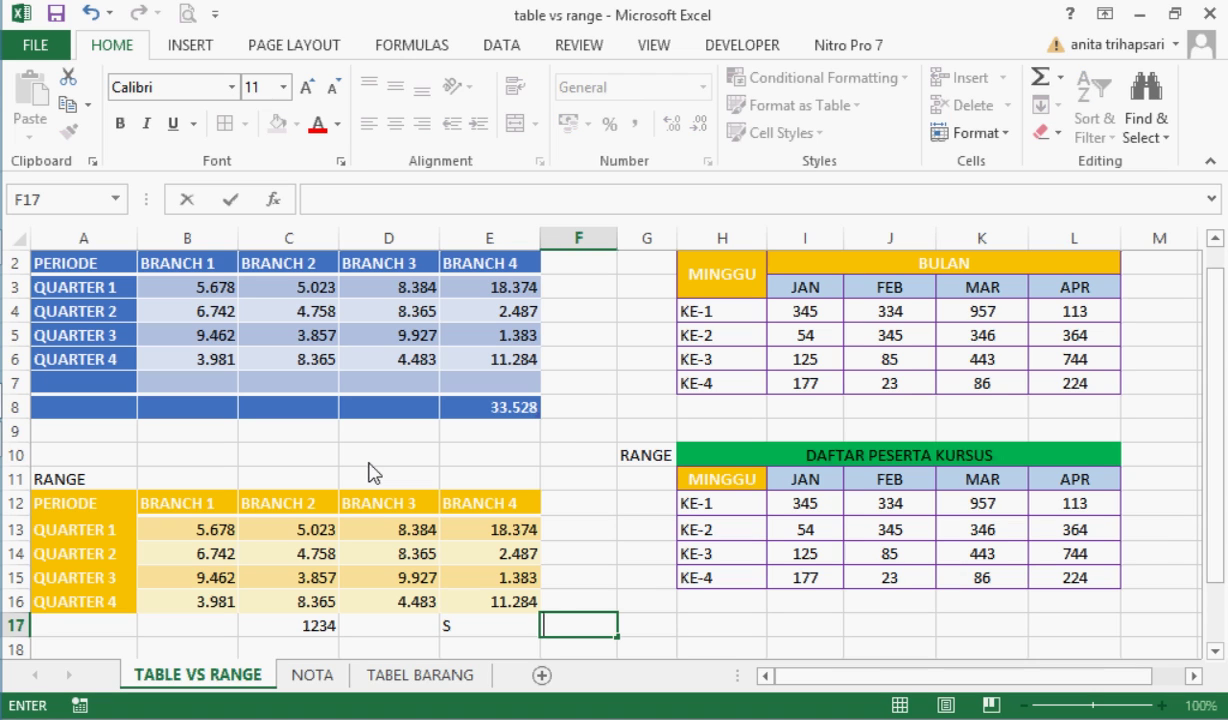
Step: Total the yellow range's BRANCH 4 values in cell E17 with the formula =SUM(E13:E16)
click(497, 622)
text(=SUM)
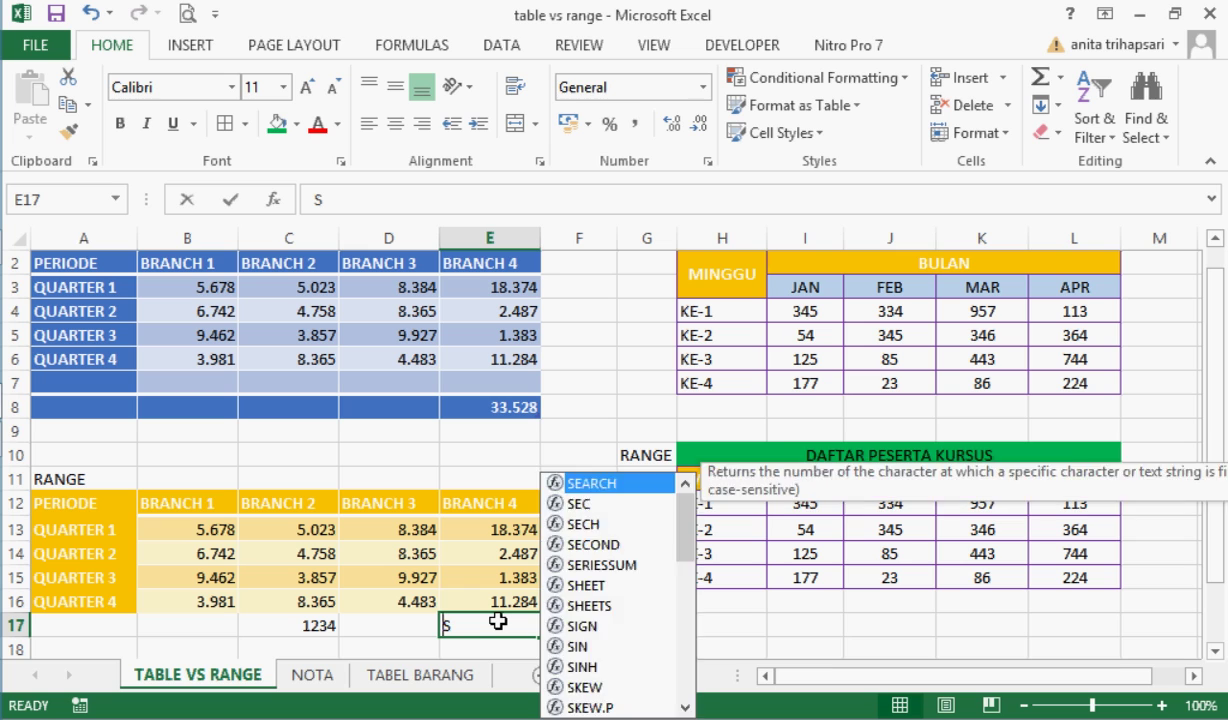
text(()
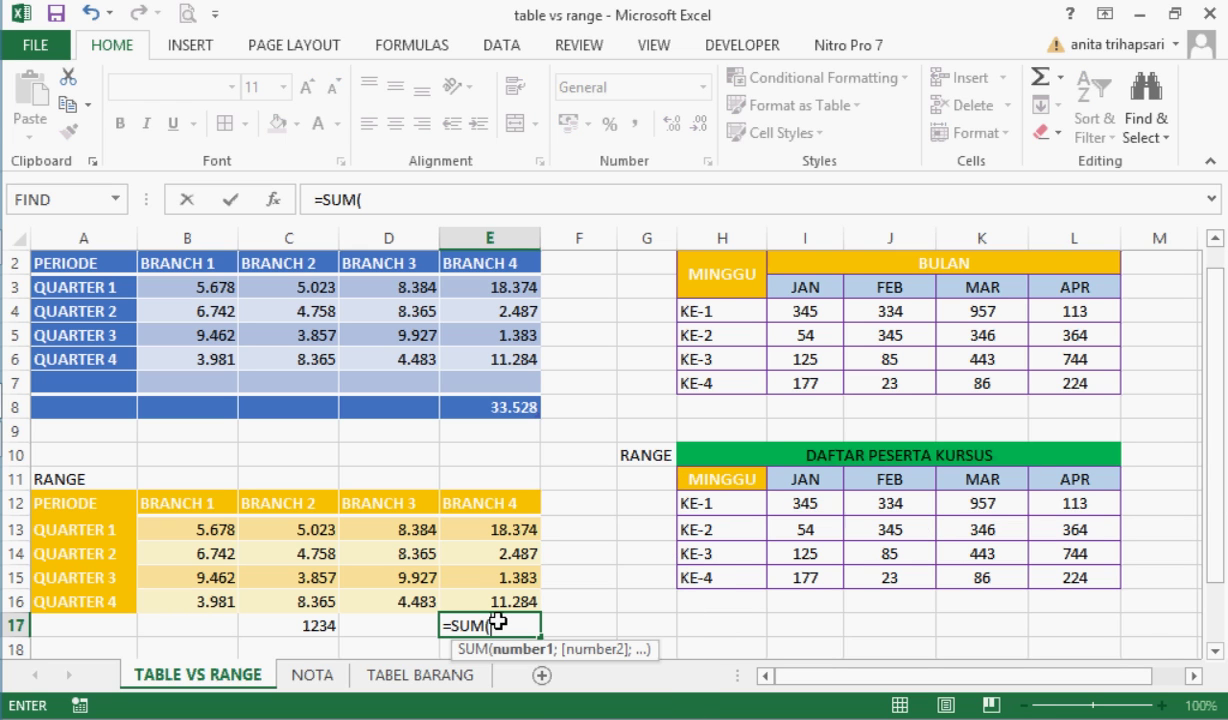
drag(491, 526, 501, 597)
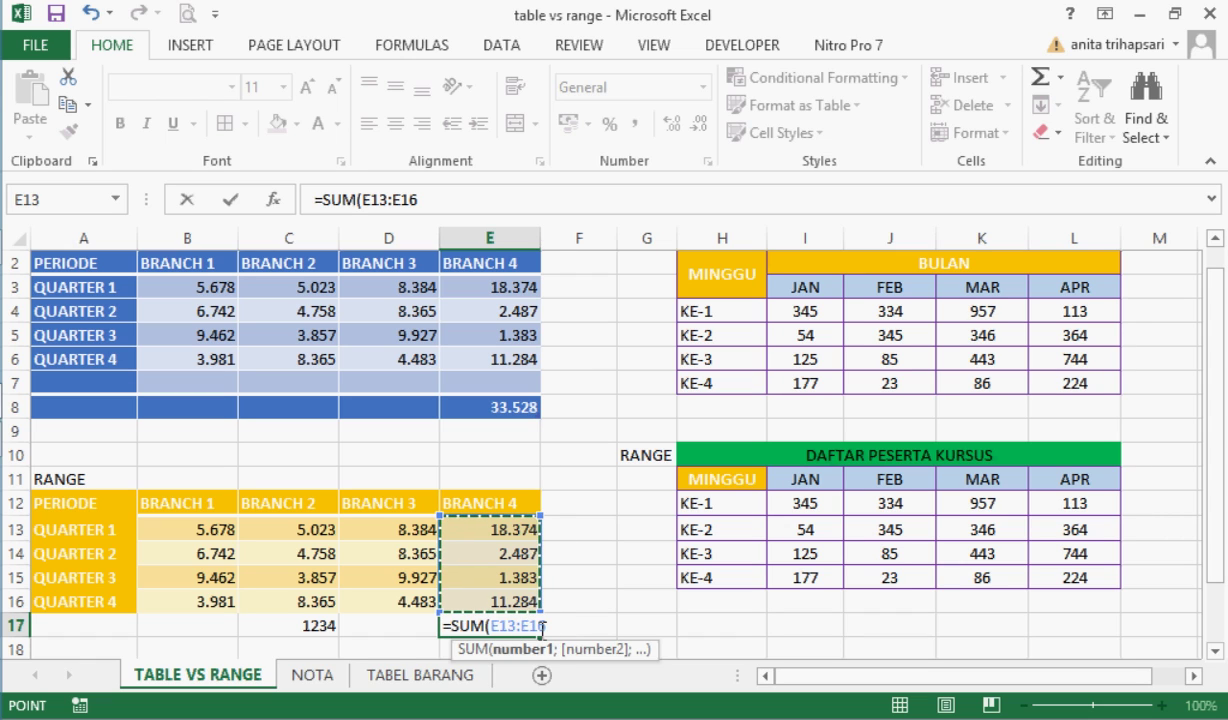
text())
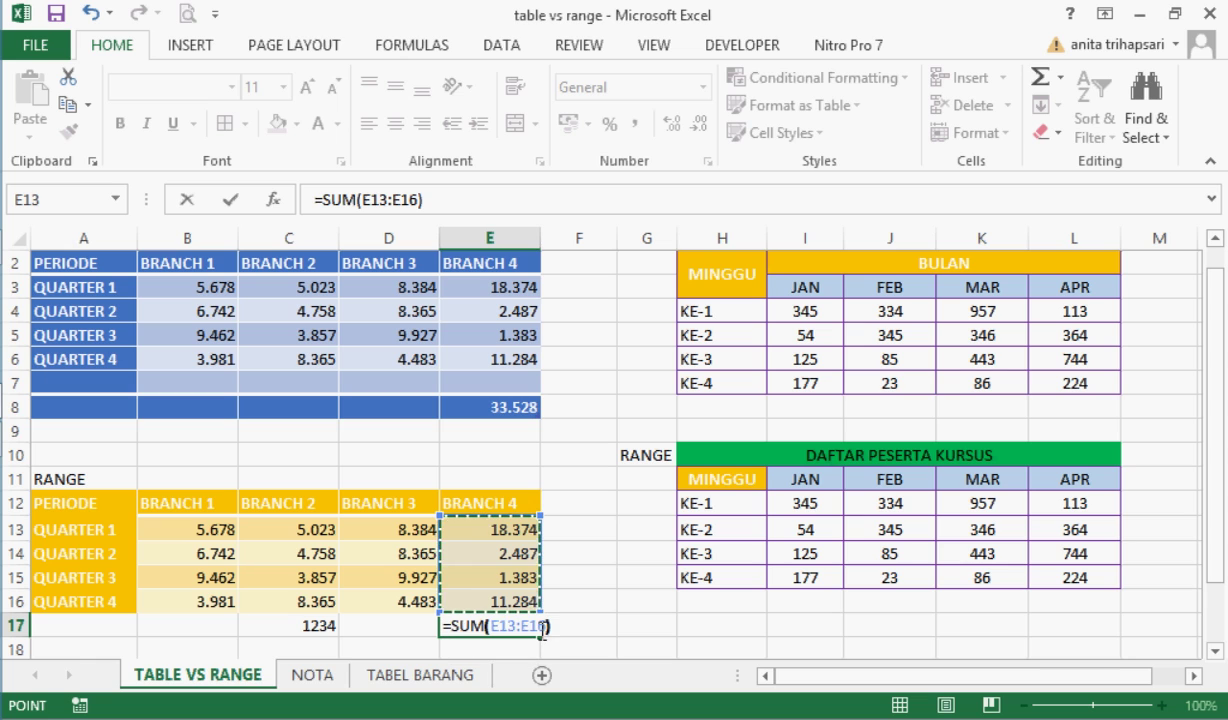
key(ctrl+Return)
key(Return)
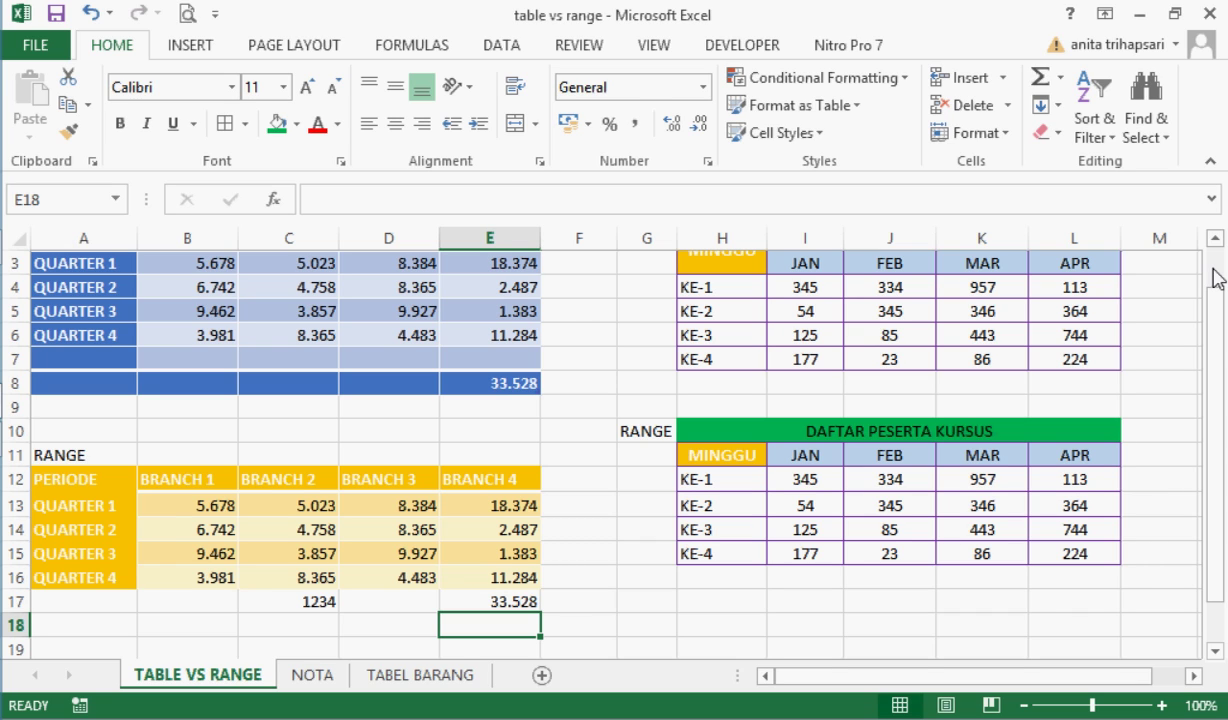
Step: Format the lower DAFTAR PESERTA KURSUS data, H11:L15, as a table with headers using a dark blue style from the Light group
mouse_move(1226, 2)
click(1215, 240)
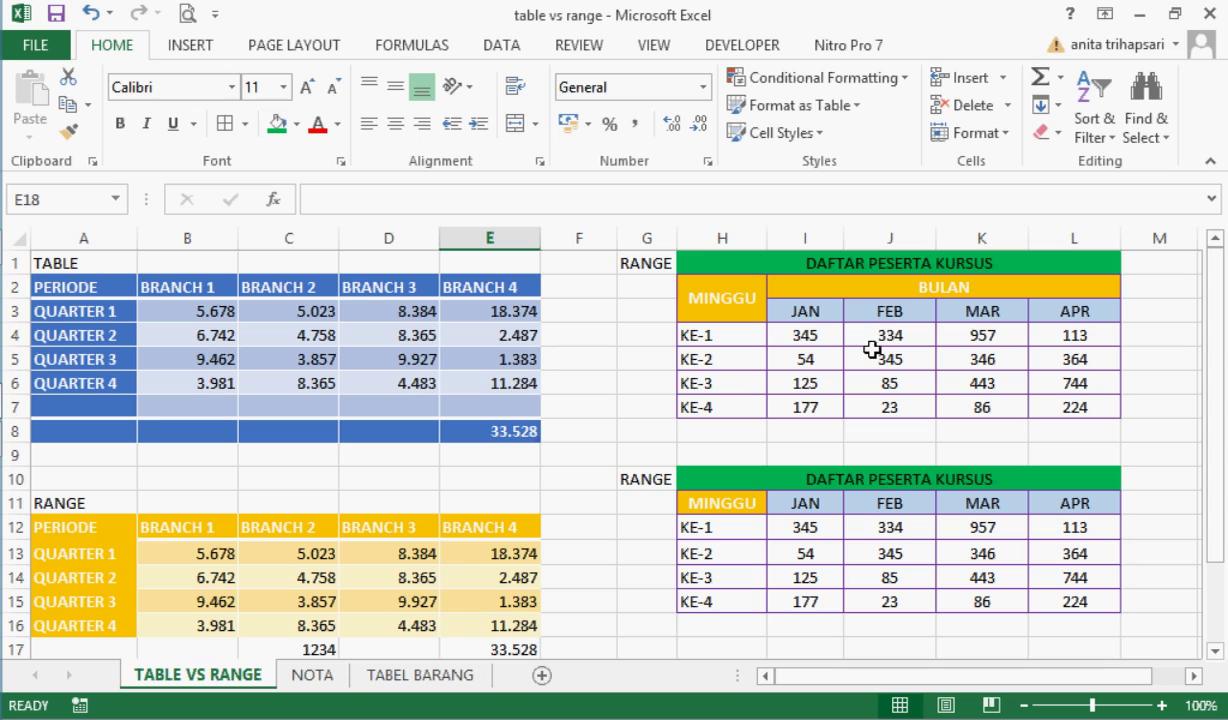
click(800, 361)
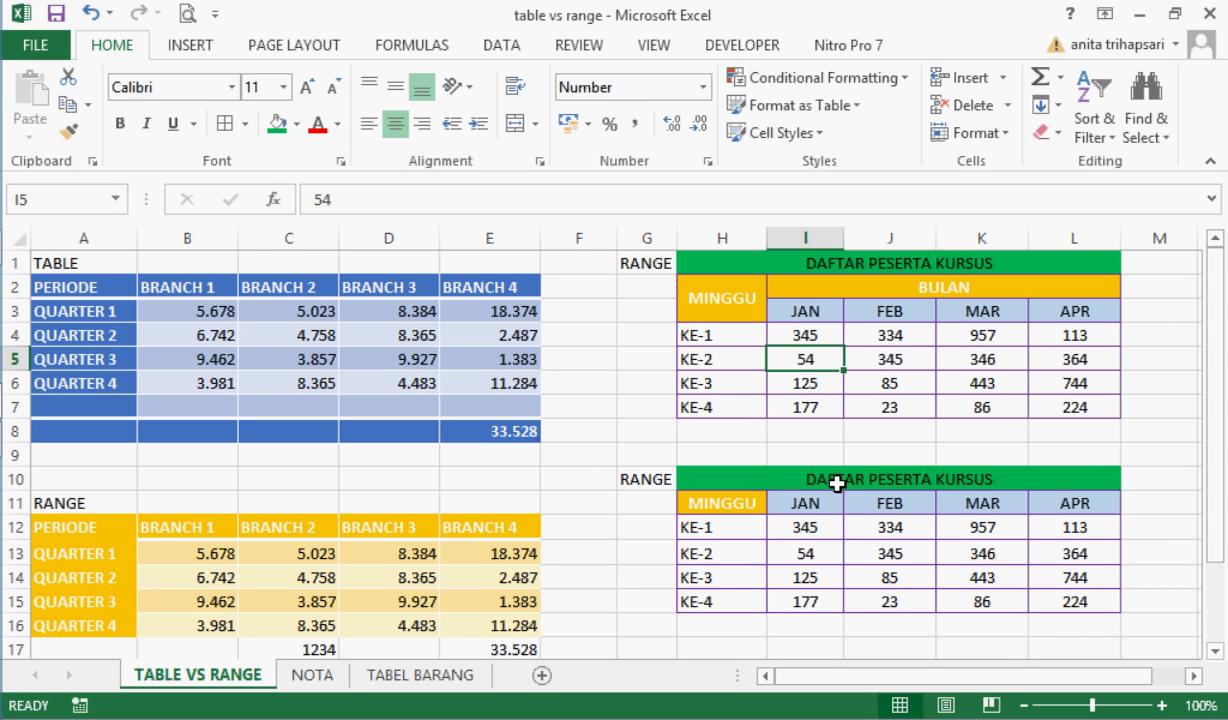
click(725, 505)
shift+click(1037, 595)
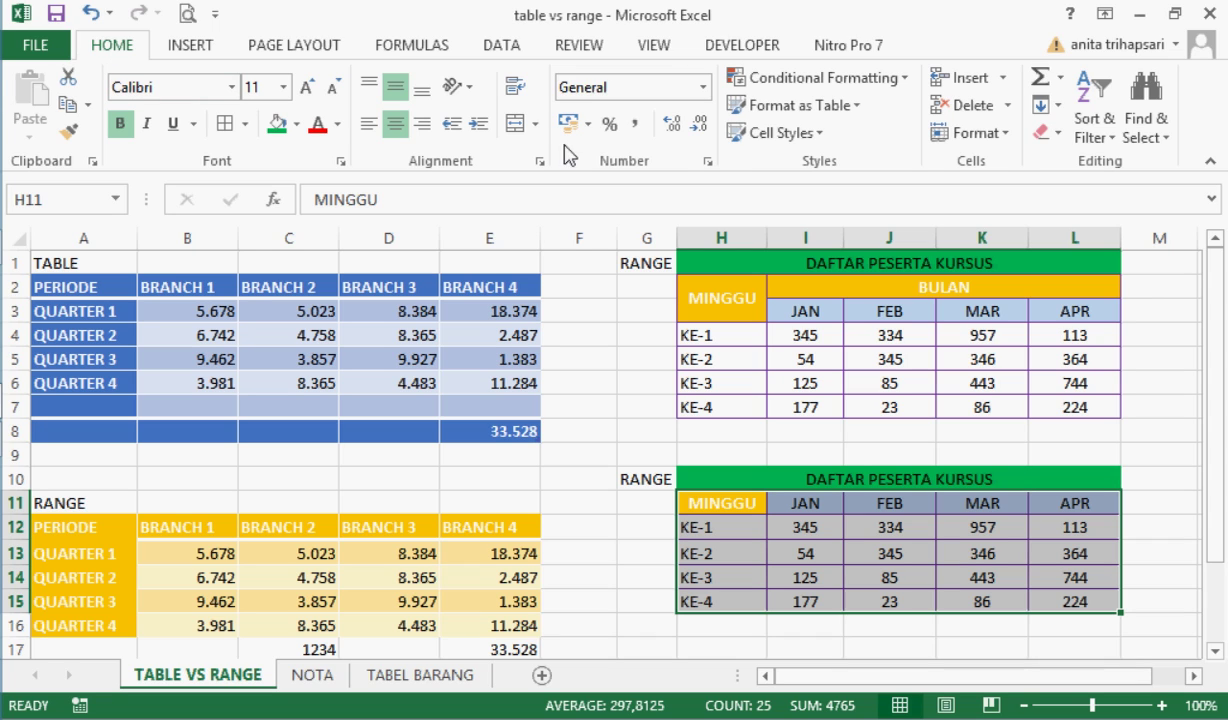
click(853, 110)
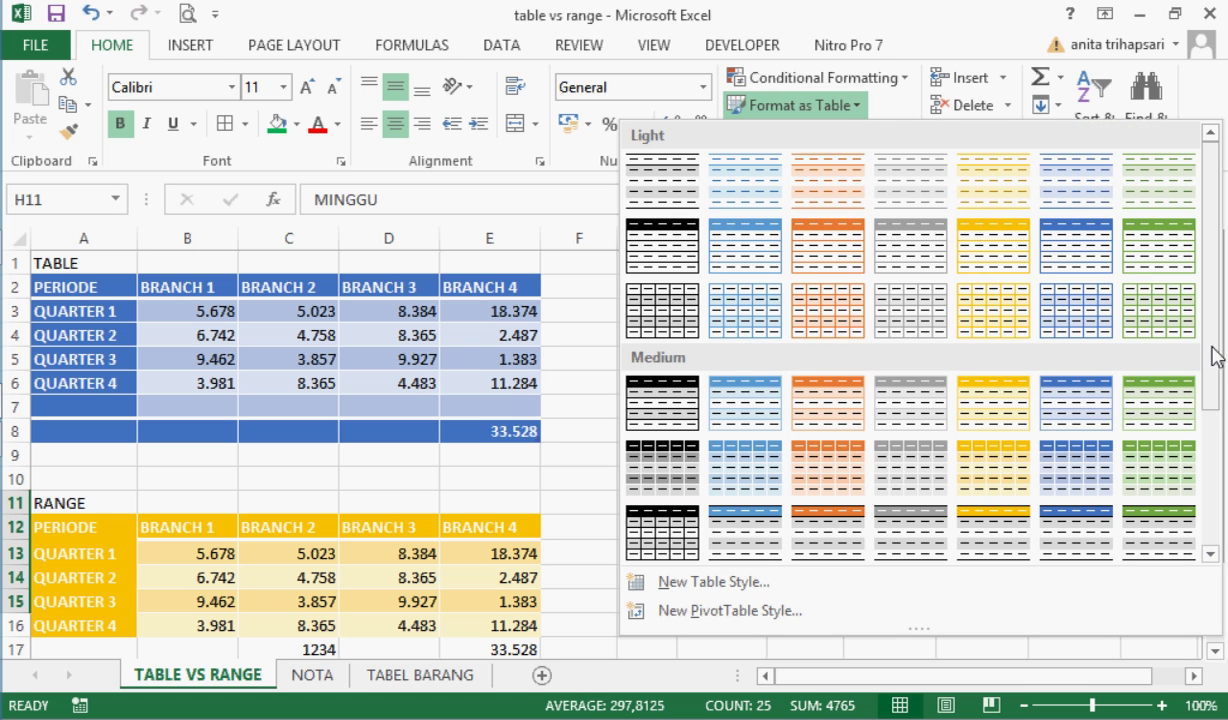
drag(1213, 357, 1220, 466)
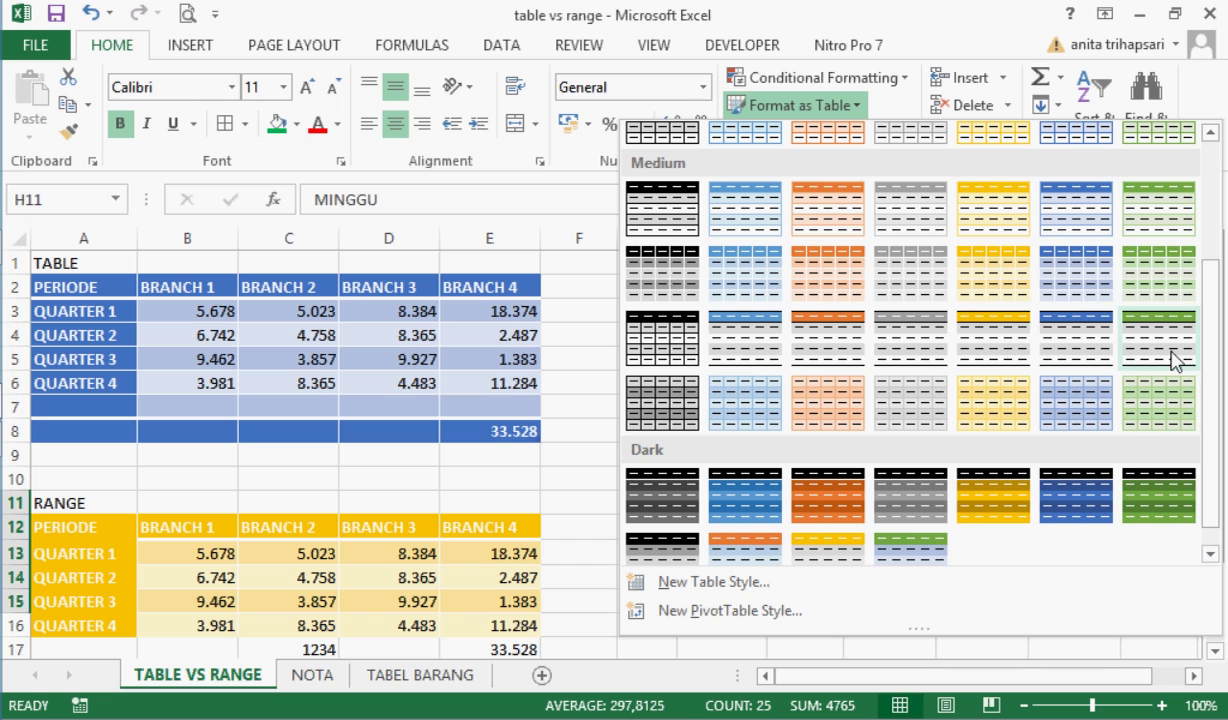
scroll(1162, 232, up, 3)
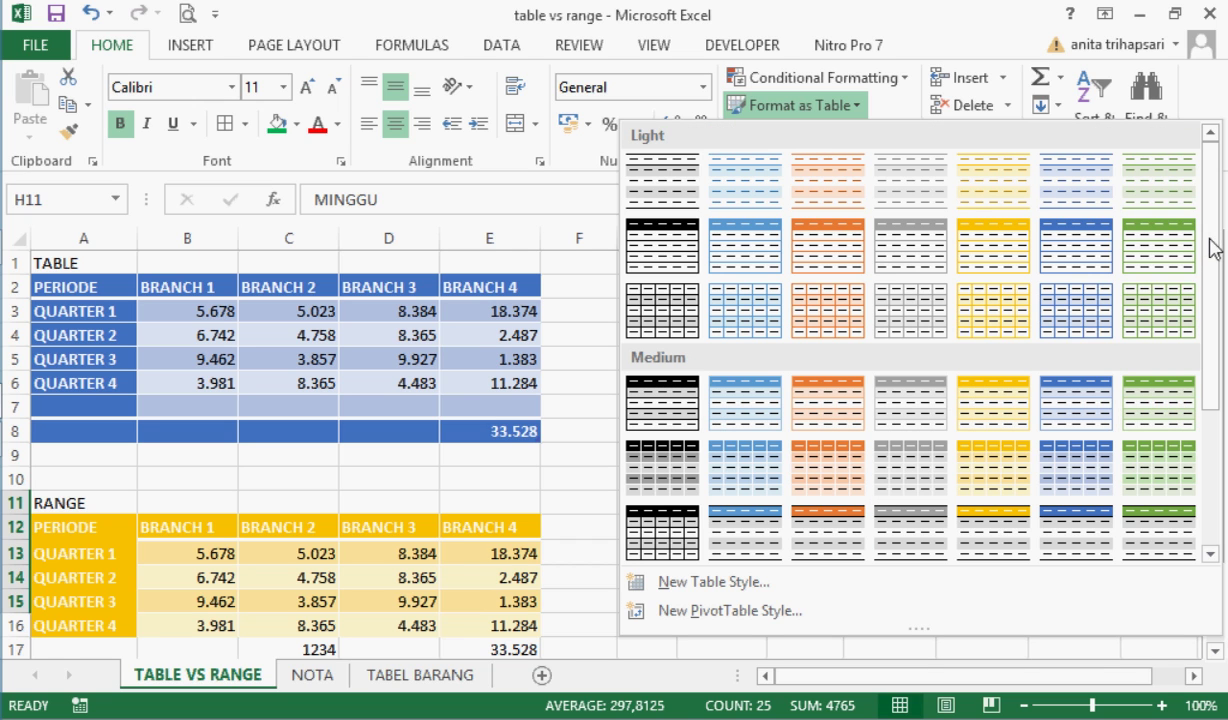
click(1074, 254)
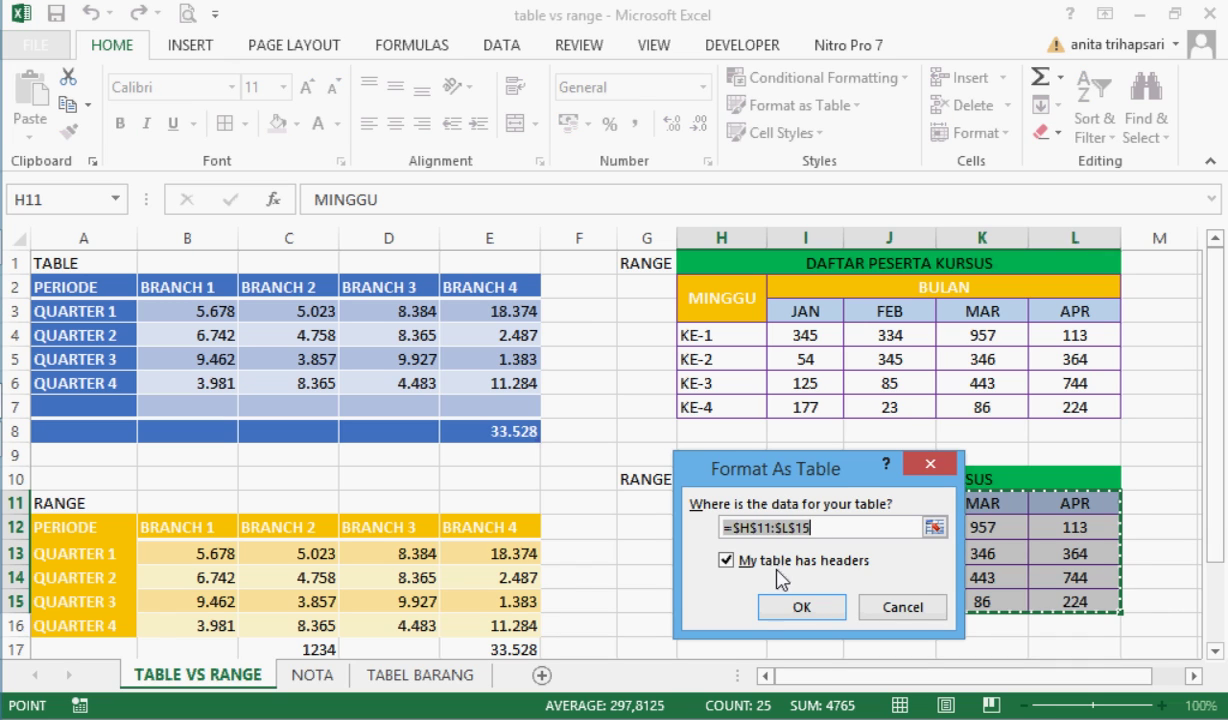
drag(845, 472, 505, 330)
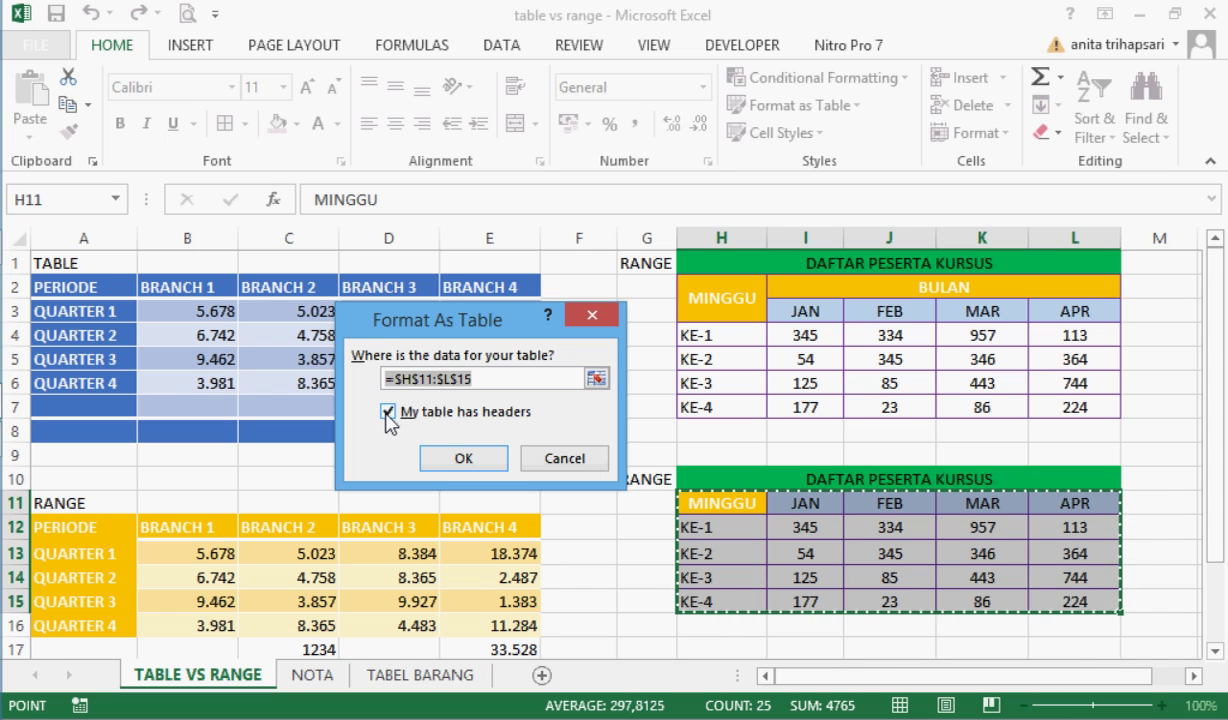
click(463, 462)
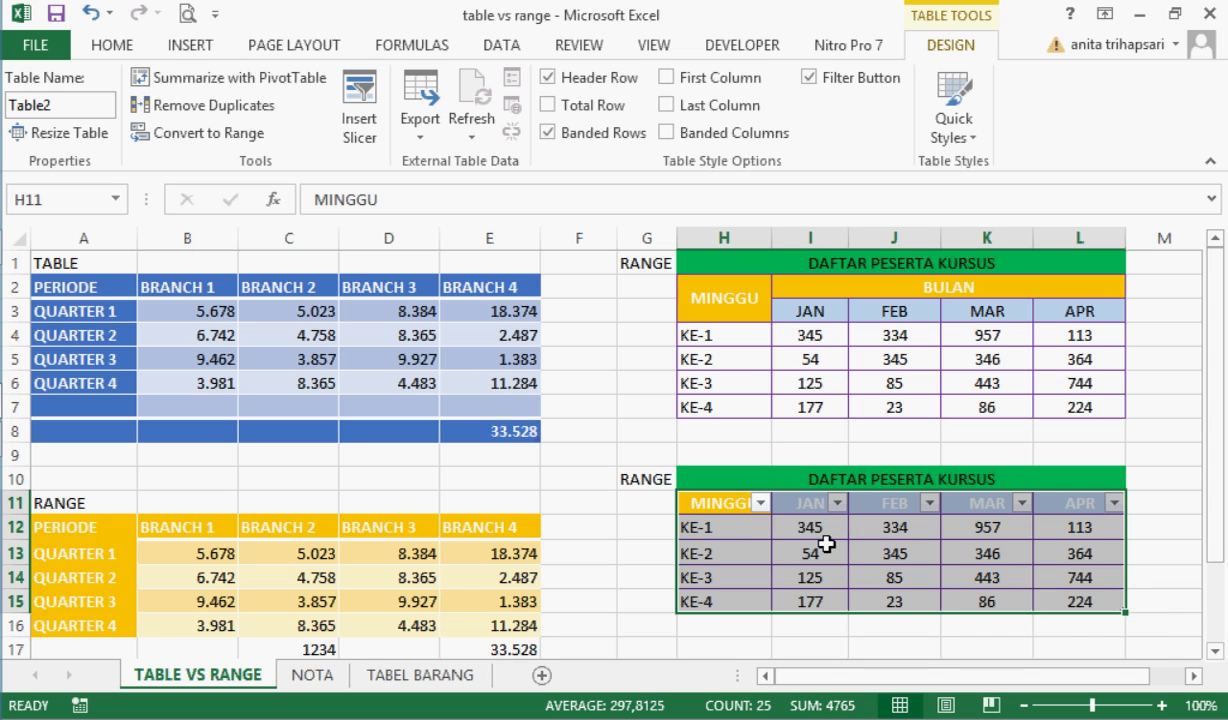
Step: Turn off the filter buttons in the header row of the lower DAFTAR PESERTA KURSUS table
click(826, 543)
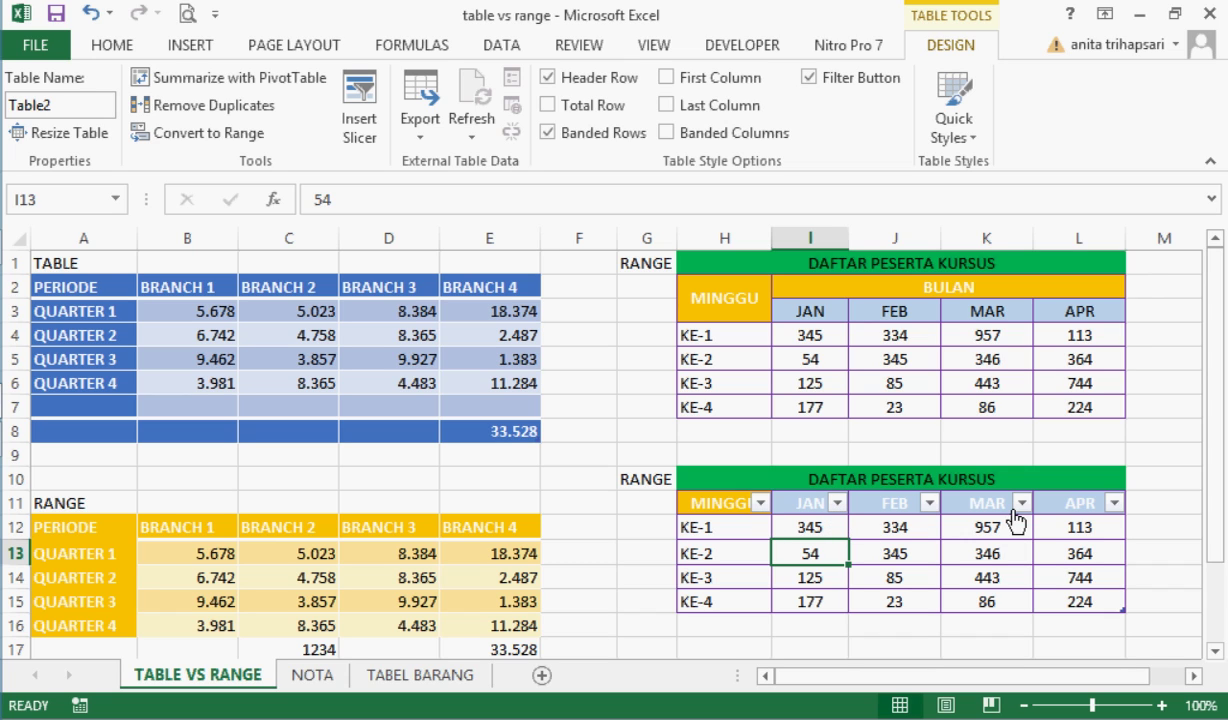
click(862, 549)
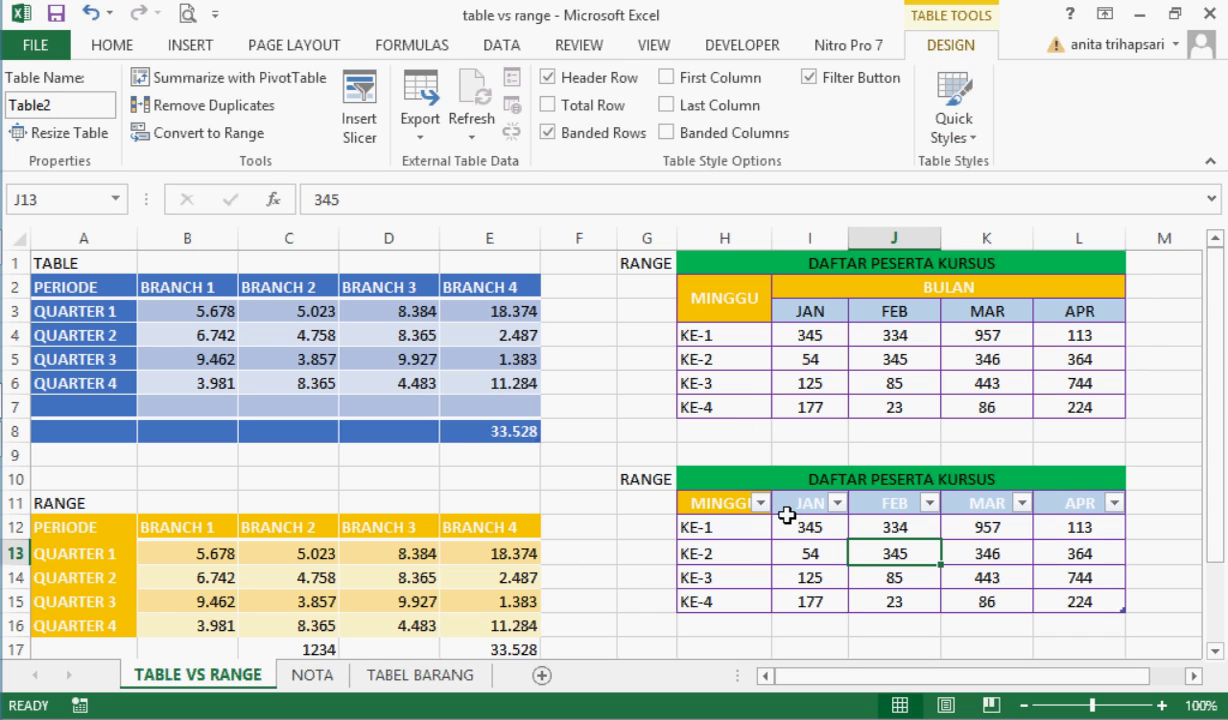
click(809, 78)
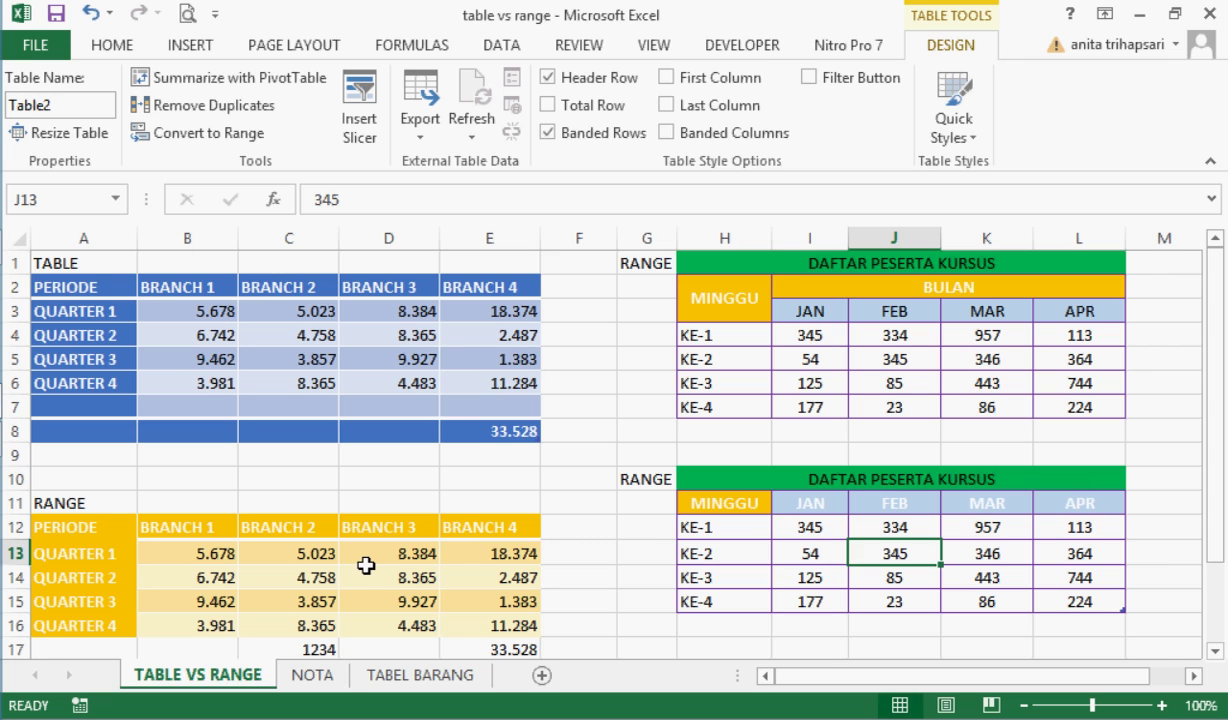
Step: Add filter buttons to the yellow range's header row and remove them again
click(366, 567)
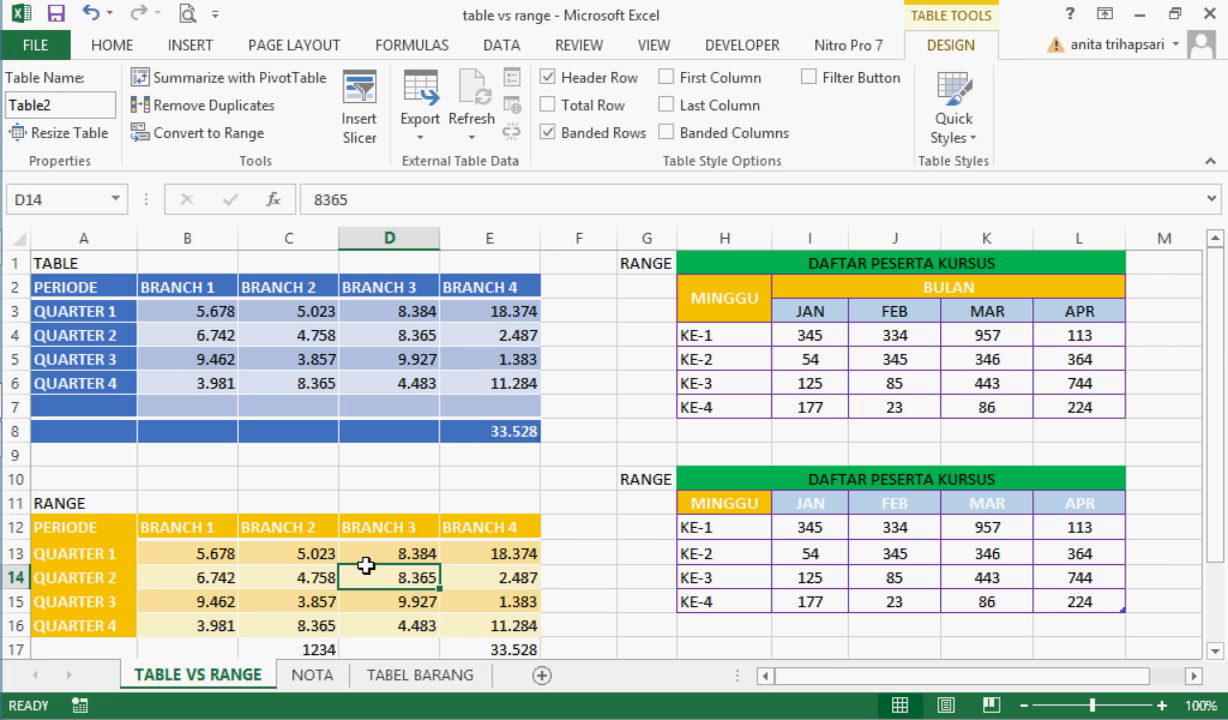
click(508, 47)
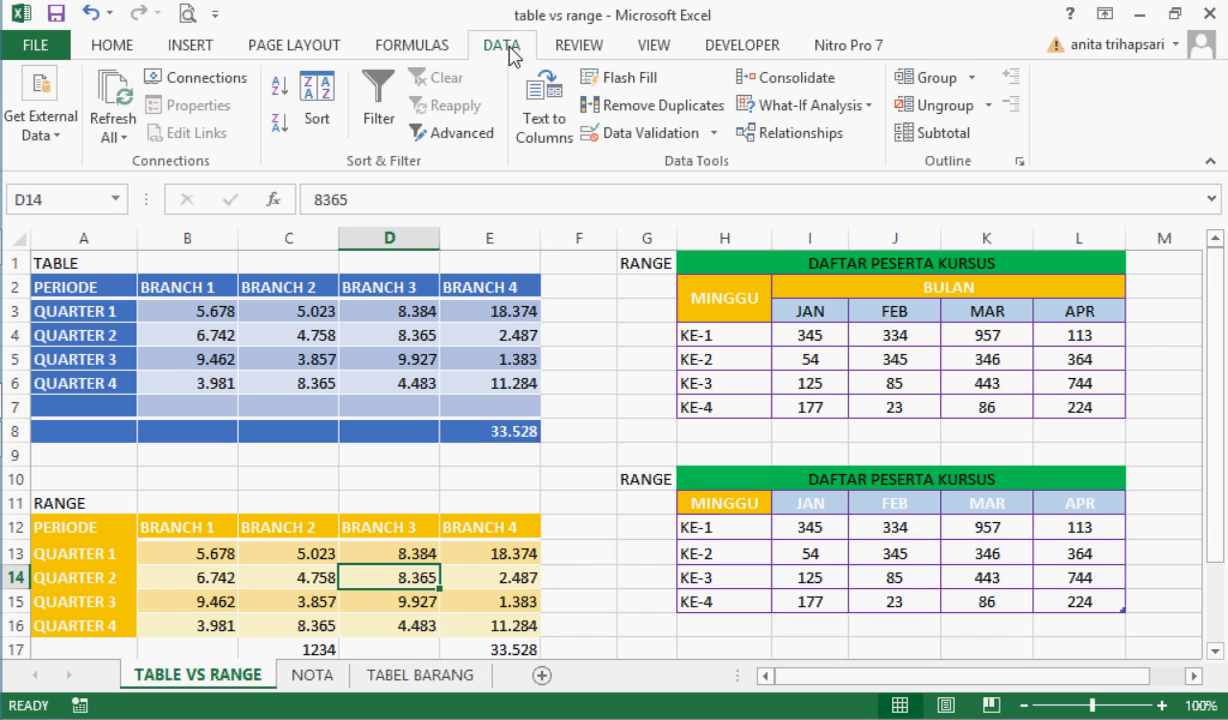
click(379, 95)
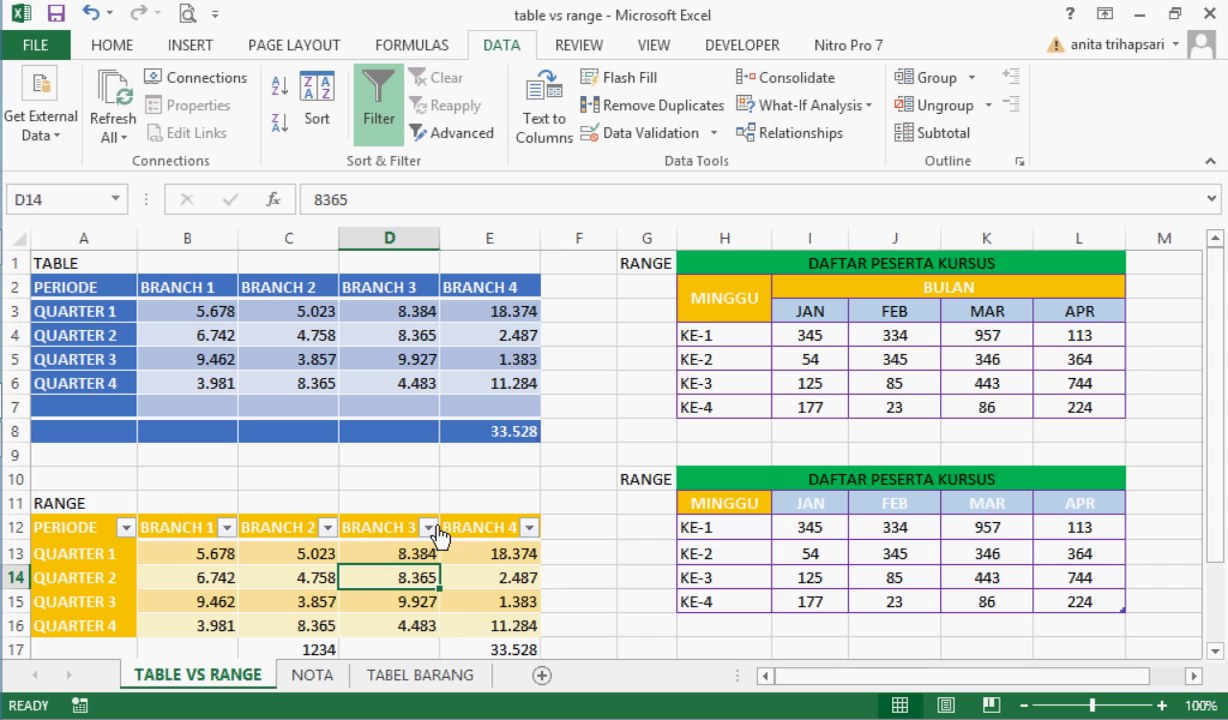
click(389, 103)
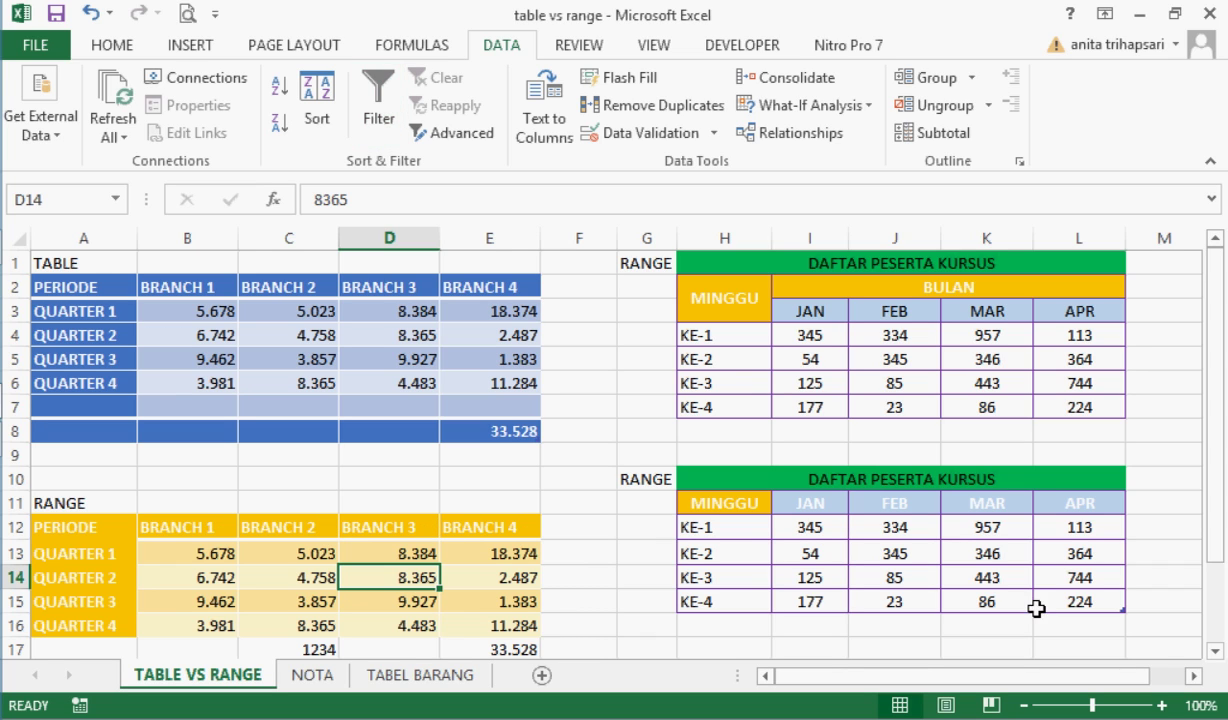
Step: Turn on the First Column emphasis for the lower DAFTAR PESERTA KURSUS table
click(973, 525)
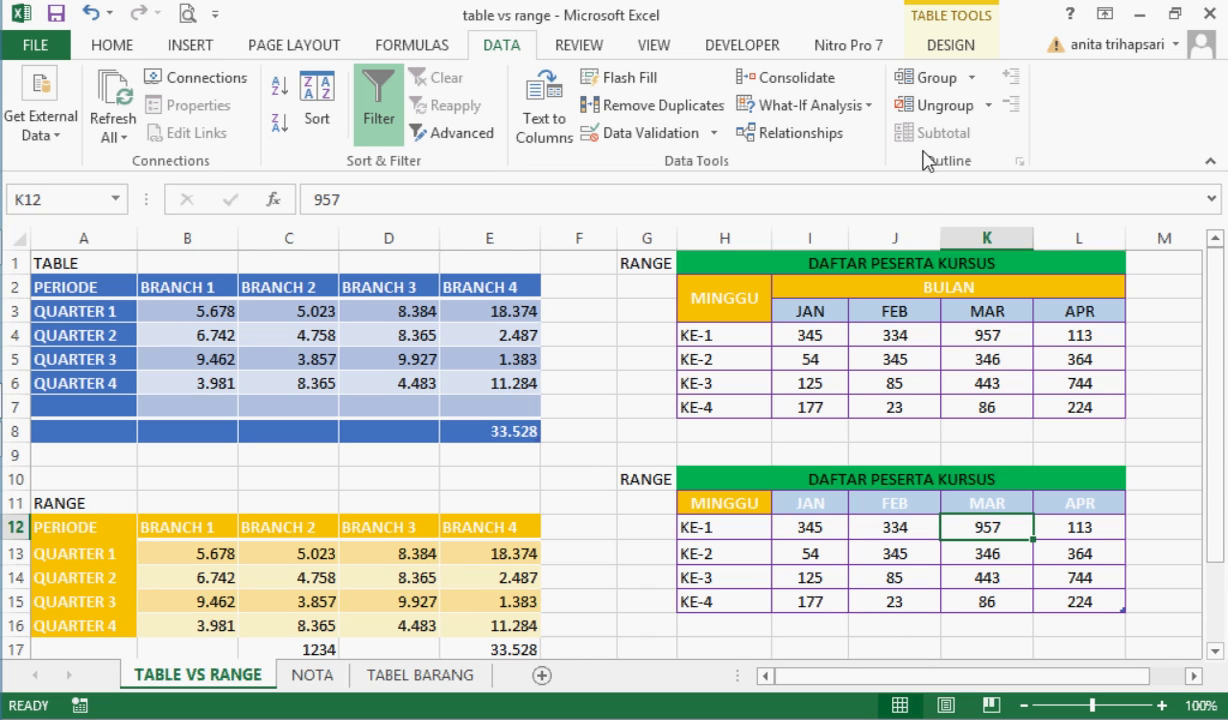
click(953, 50)
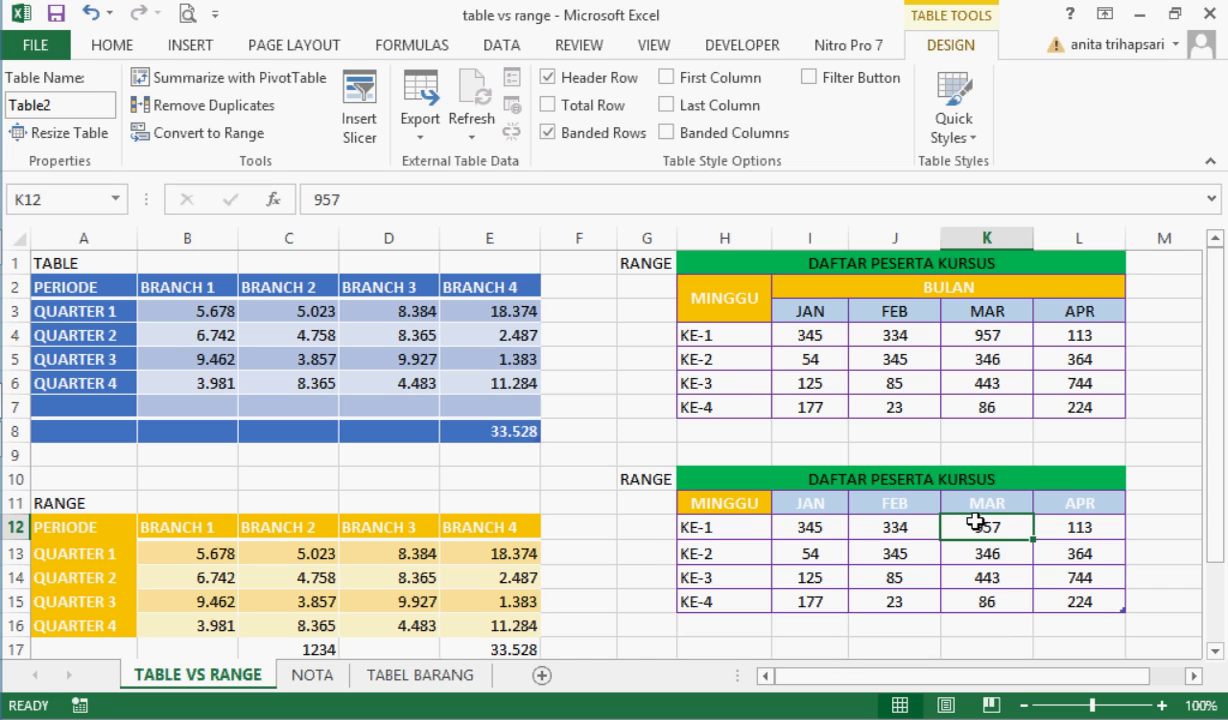
click(735, 500)
click(835, 502)
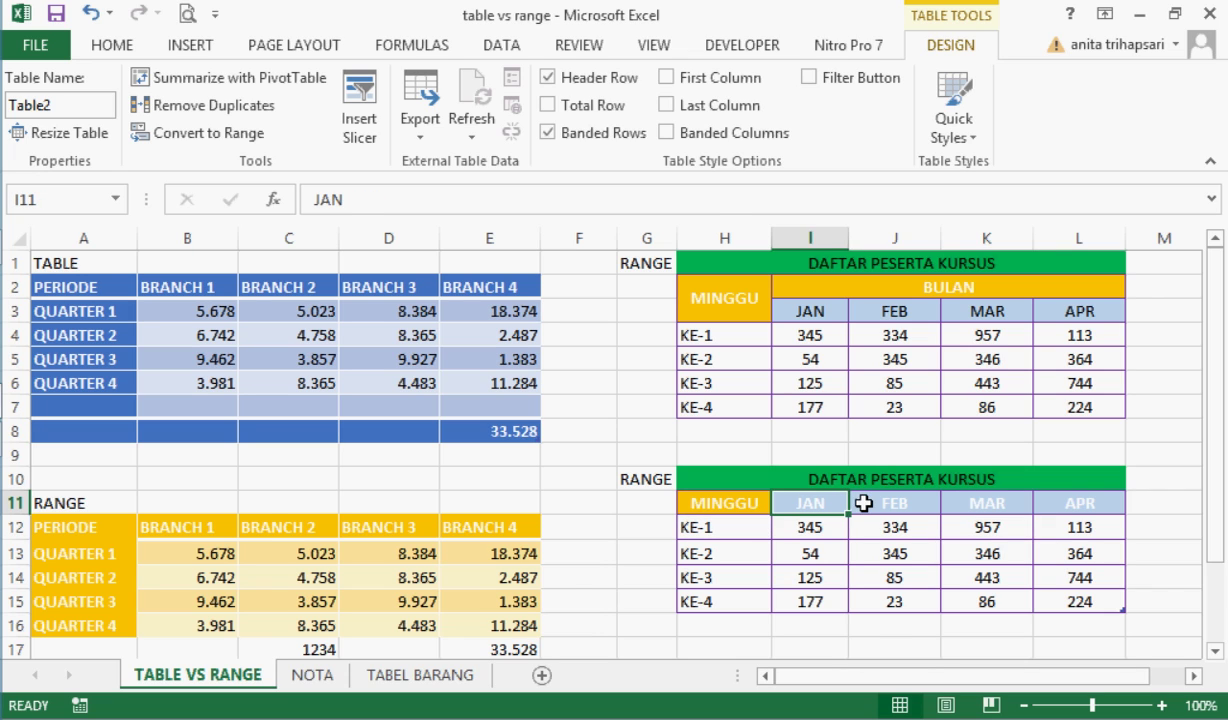
click(905, 502)
click(990, 502)
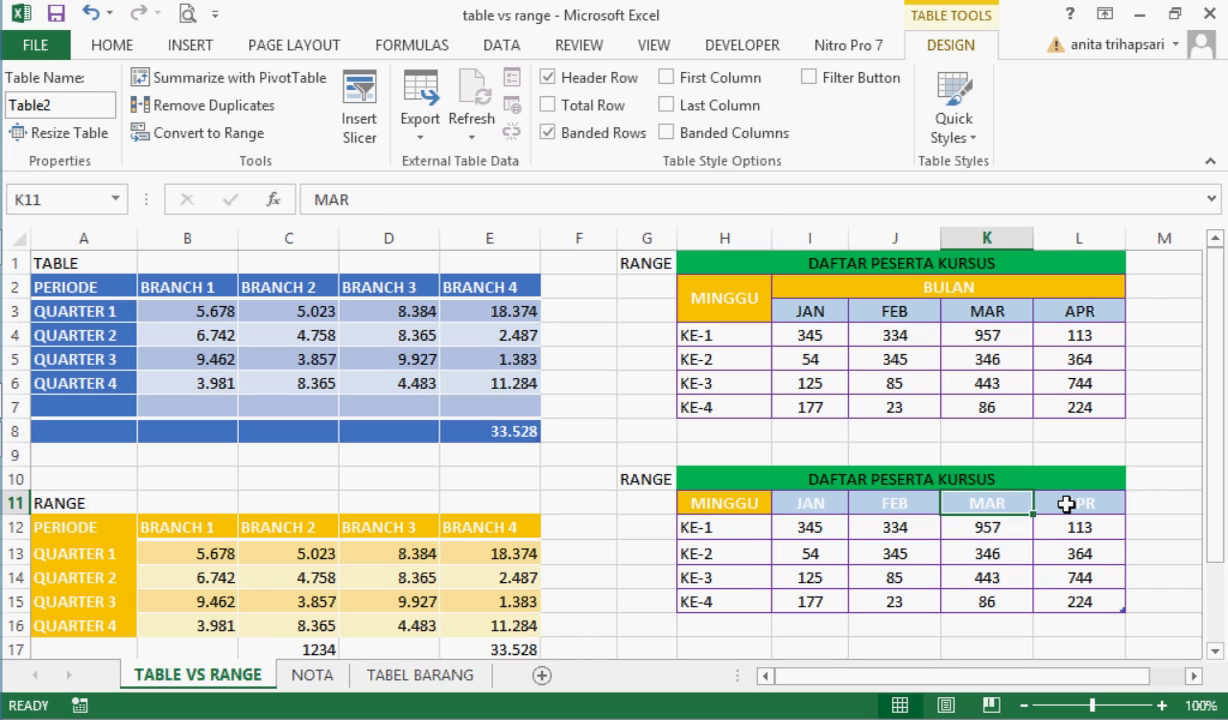
drag(722, 524, 722, 601)
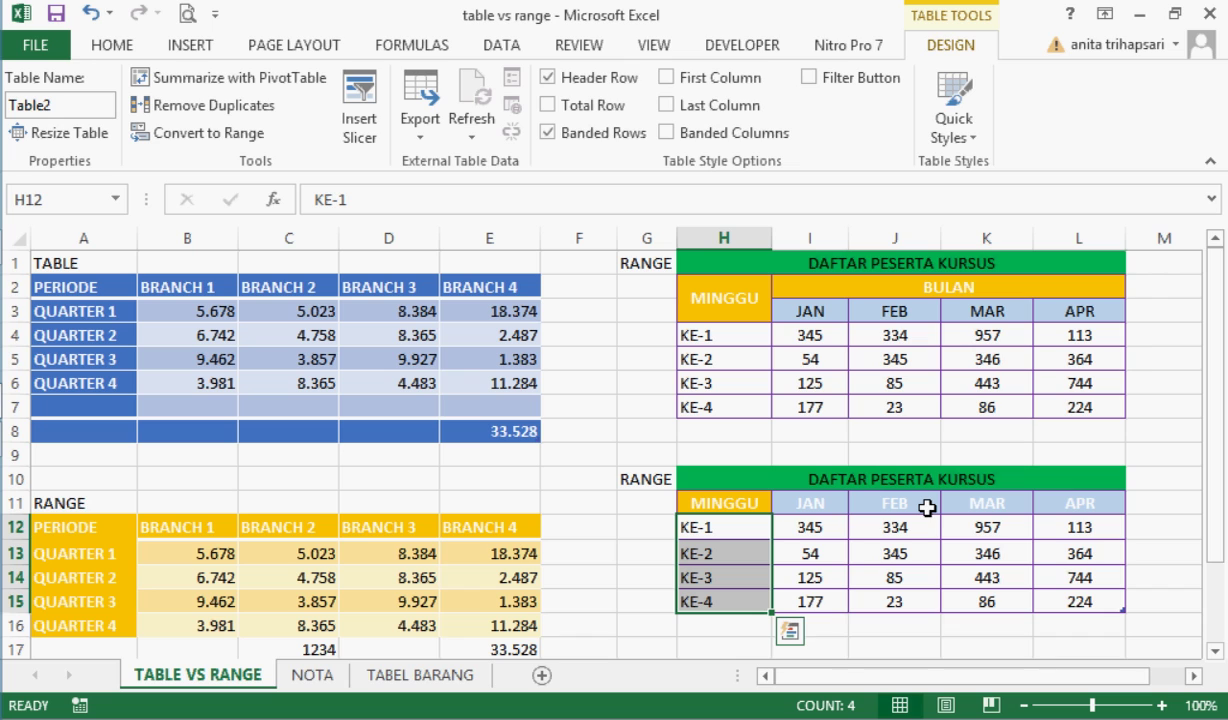
click(666, 77)
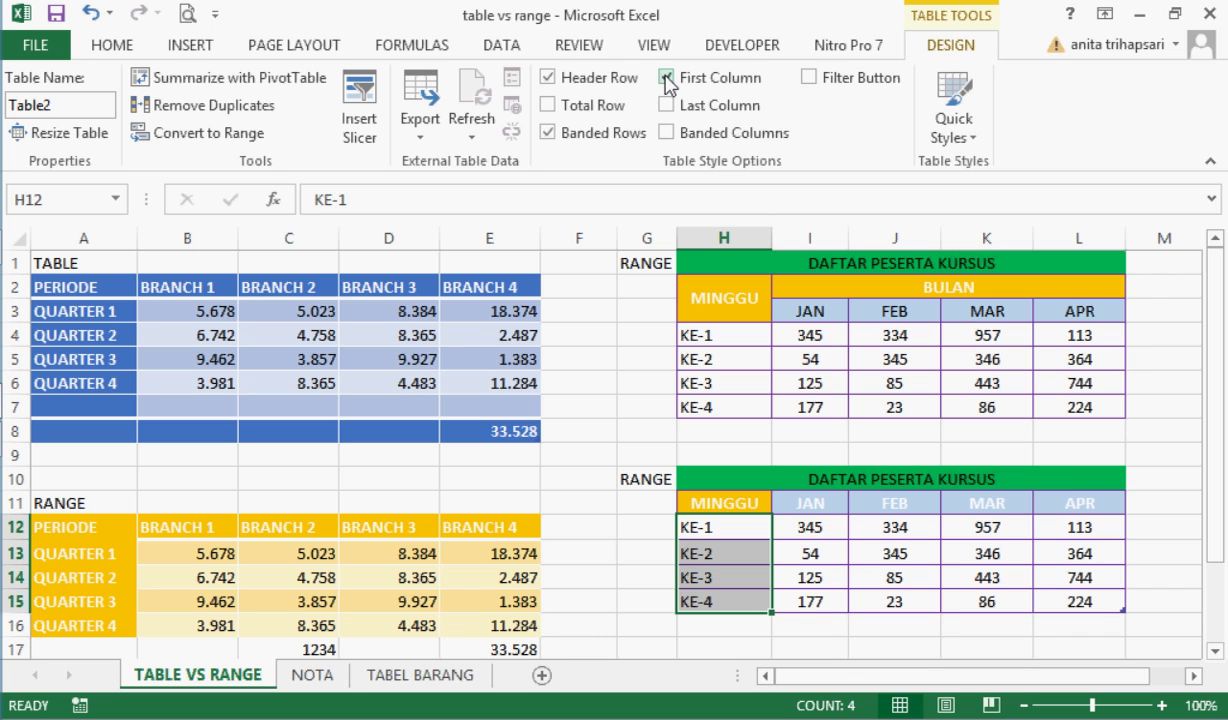
click(817, 530)
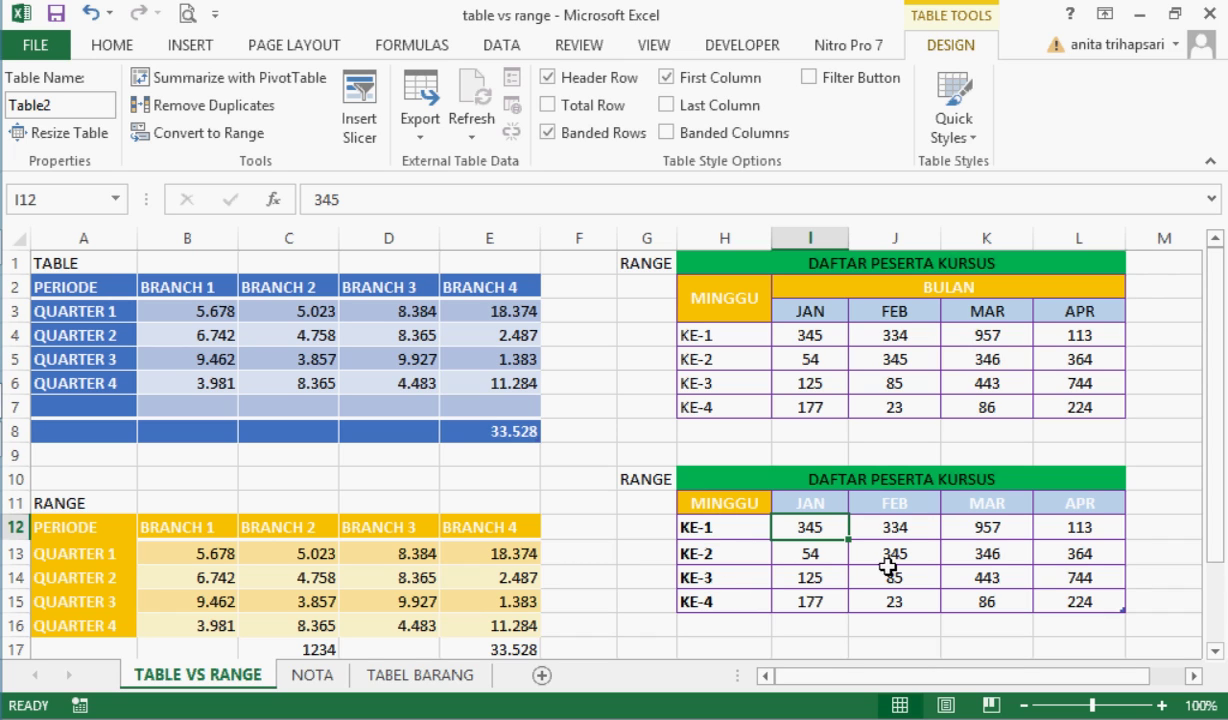
click(830, 552)
click(975, 598)
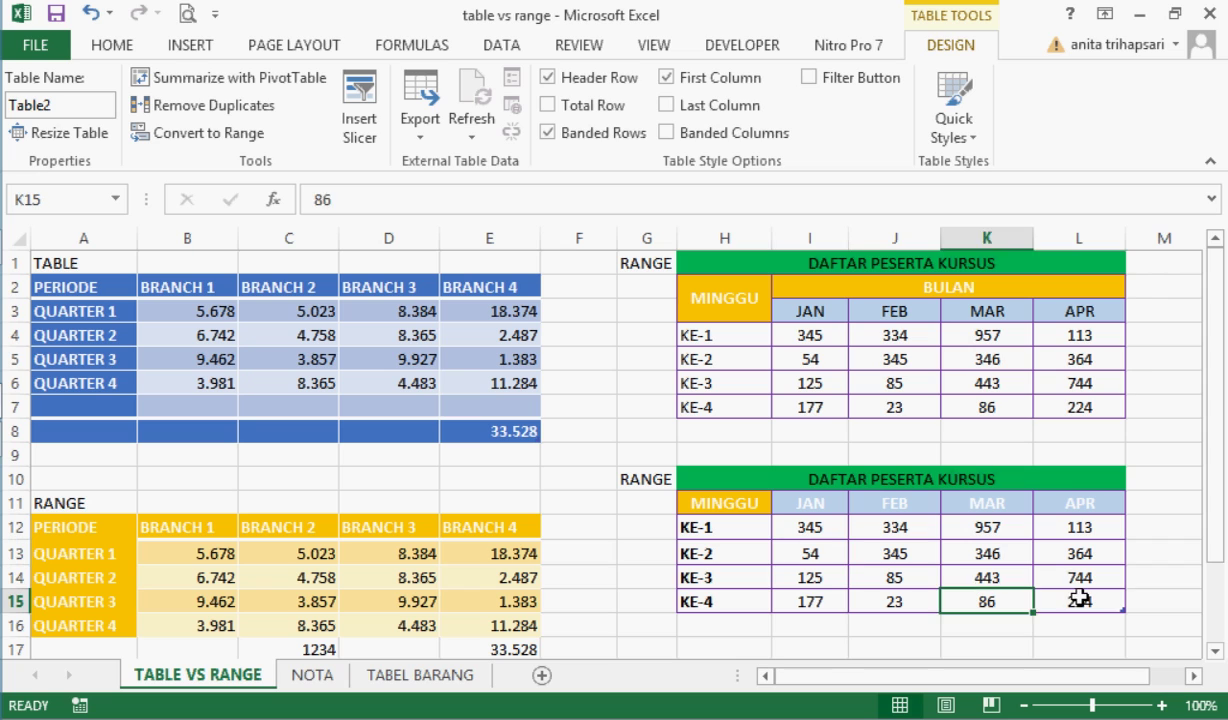
Step: Turn the filter buttons back on in the header row of the lower DAFTAR PESERTA KURSUS table
click(1078, 597)
click(806, 87)
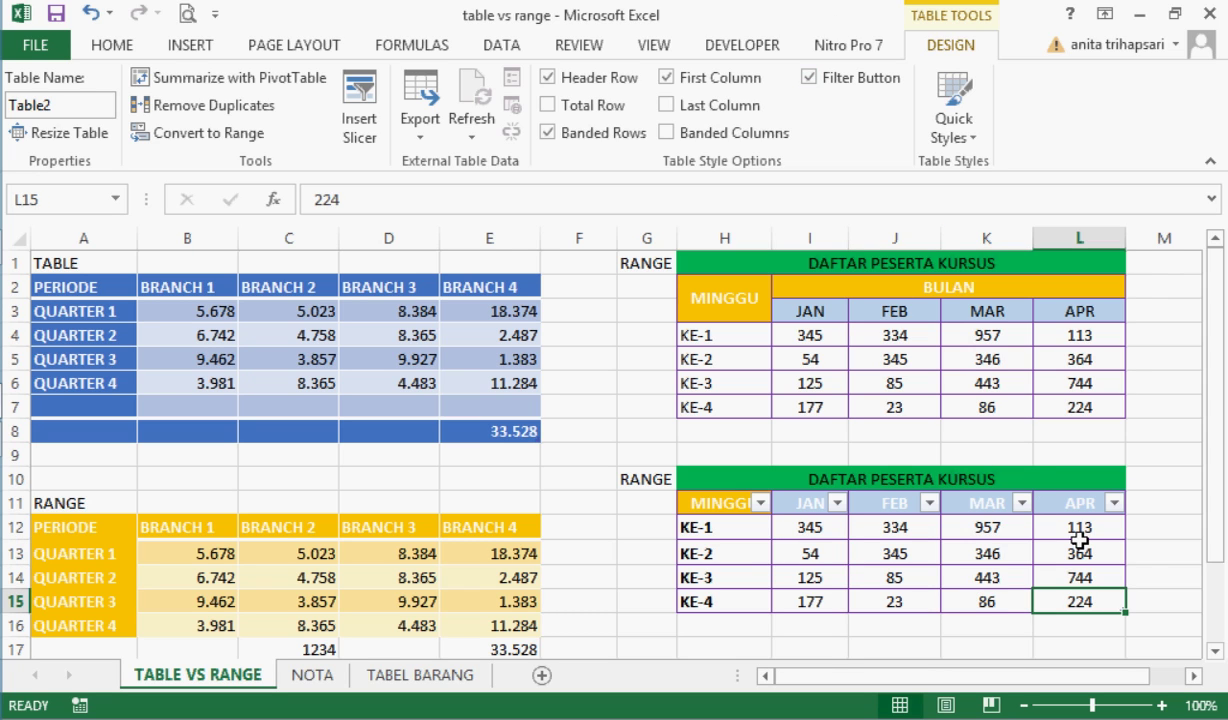
click(1051, 553)
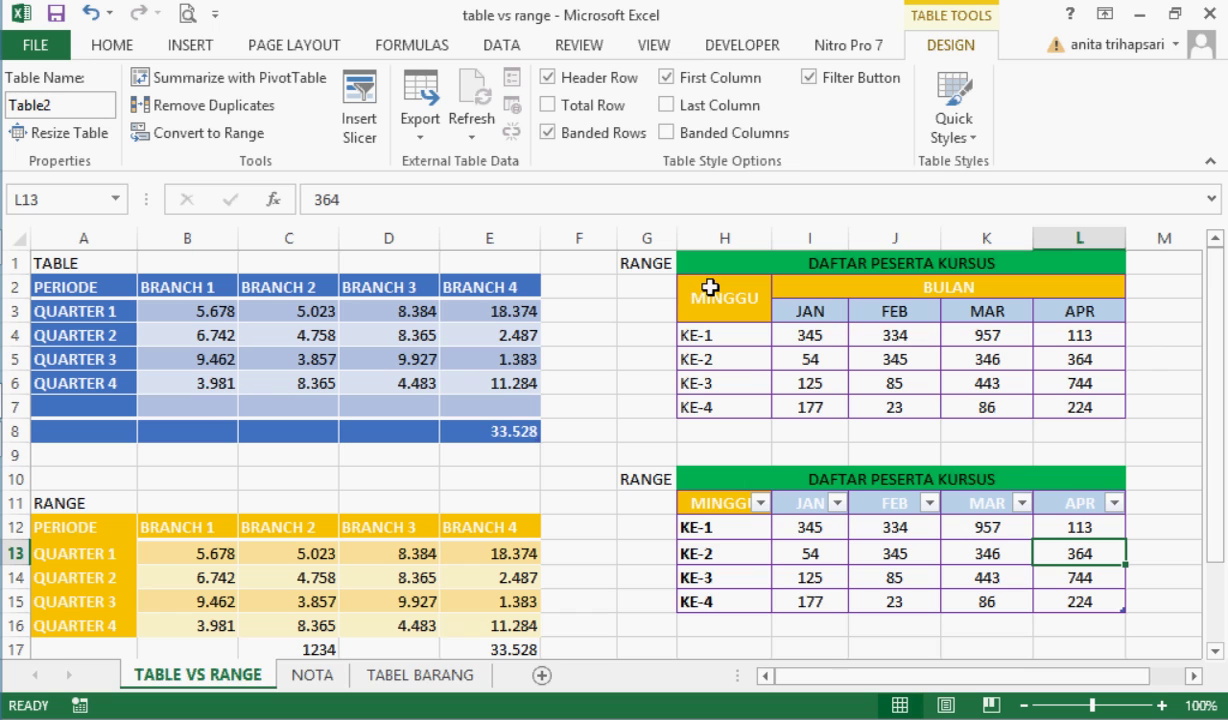
Step: Format the upper DAFTAR PESERTA KURSUS data, H2:L7, as a table with headers using a black style from the Medium group
drag(725, 295, 1090, 412)
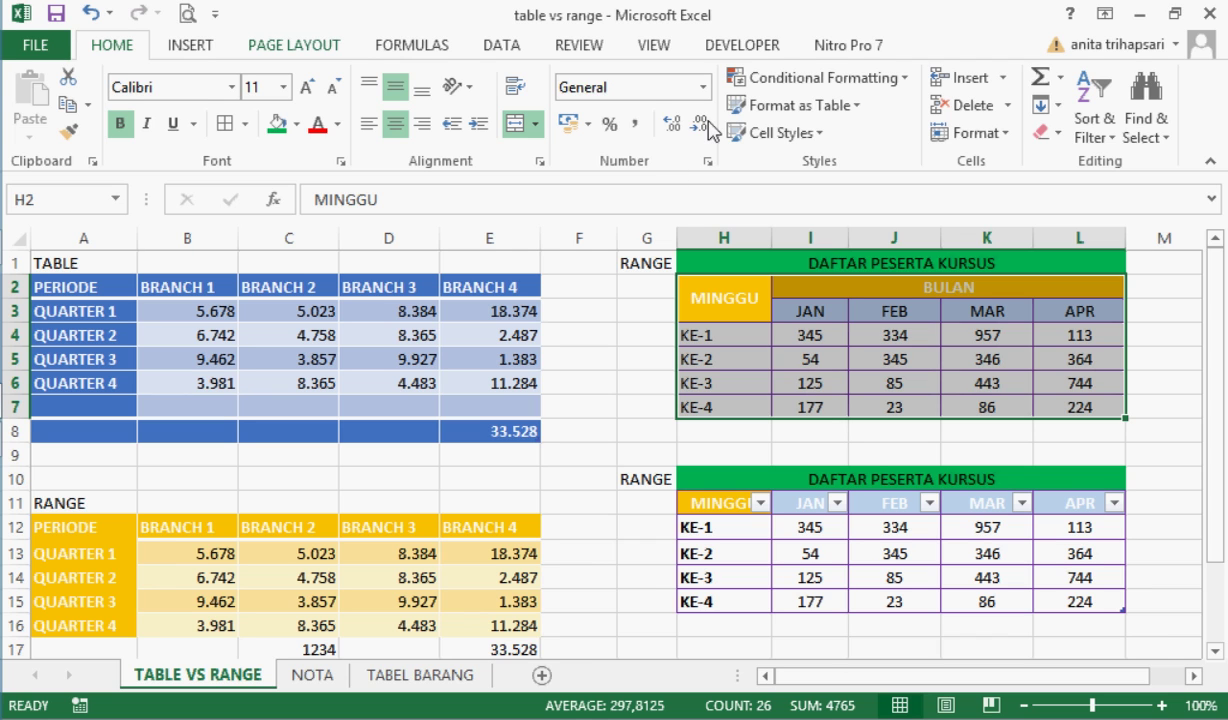
click(760, 105)
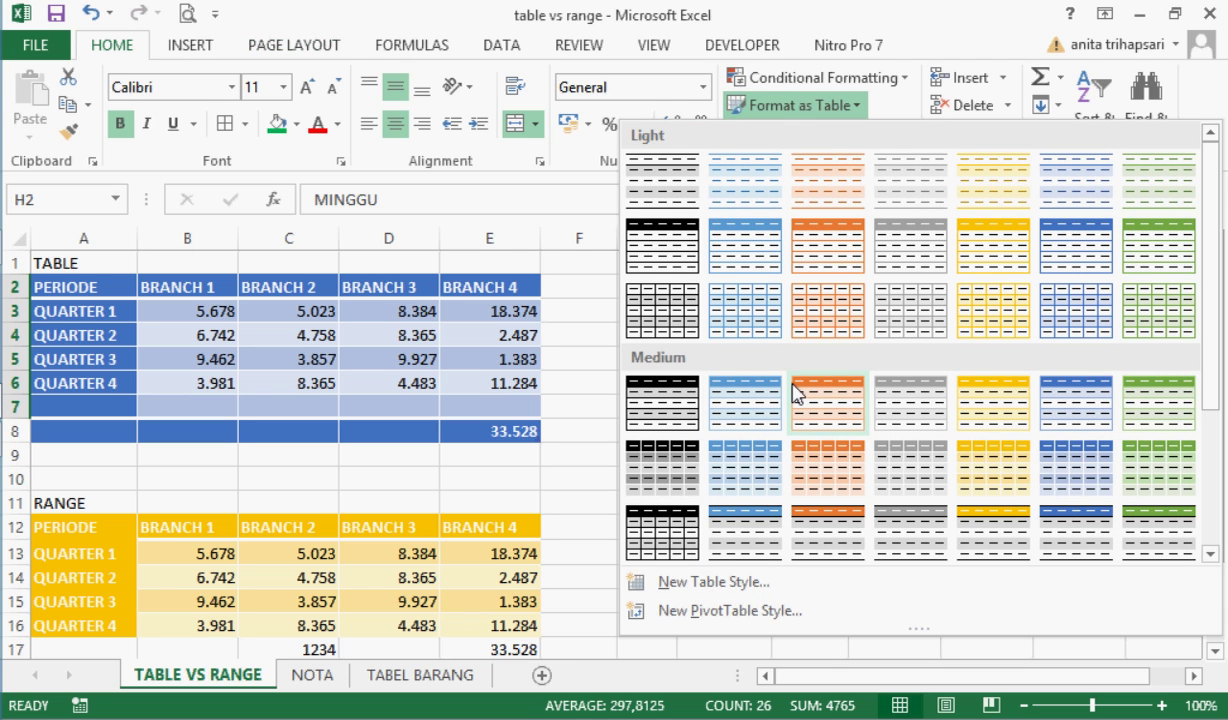
click(661, 530)
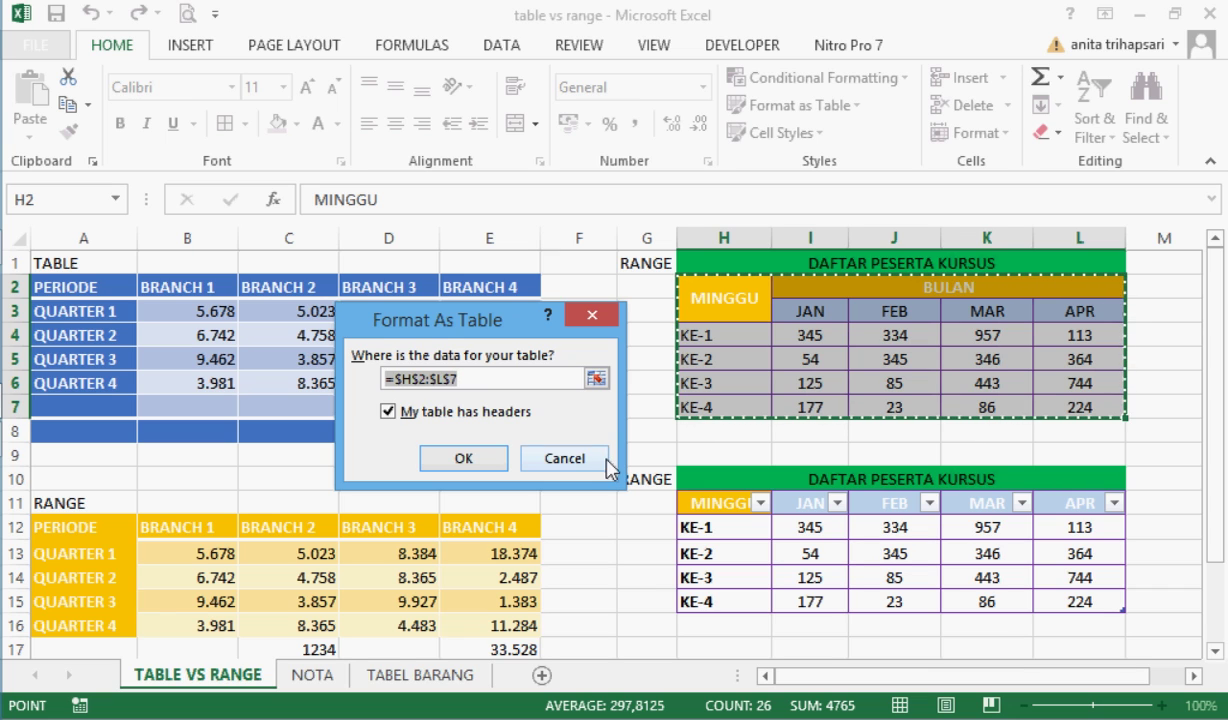
click(467, 447)
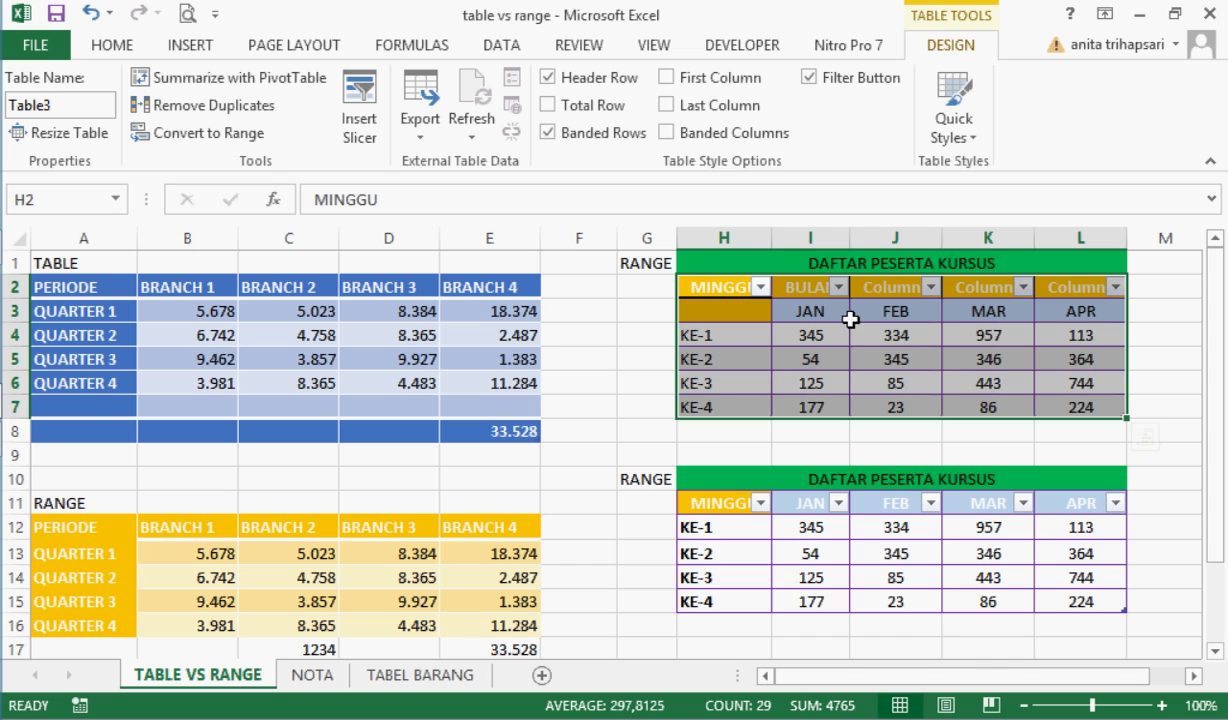
Step: Examine the cells under BULAN in the upper table and the entries in that column's filter list, applying no filter
click(824, 313)
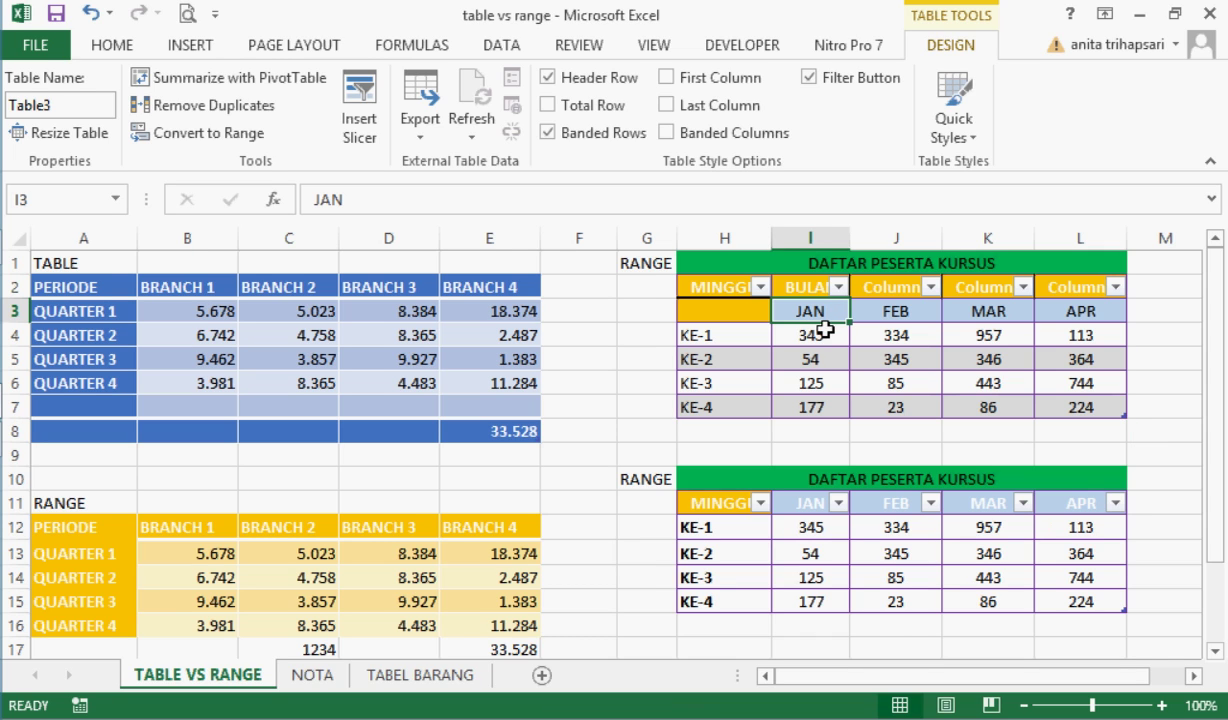
click(826, 330)
click(827, 356)
click(830, 388)
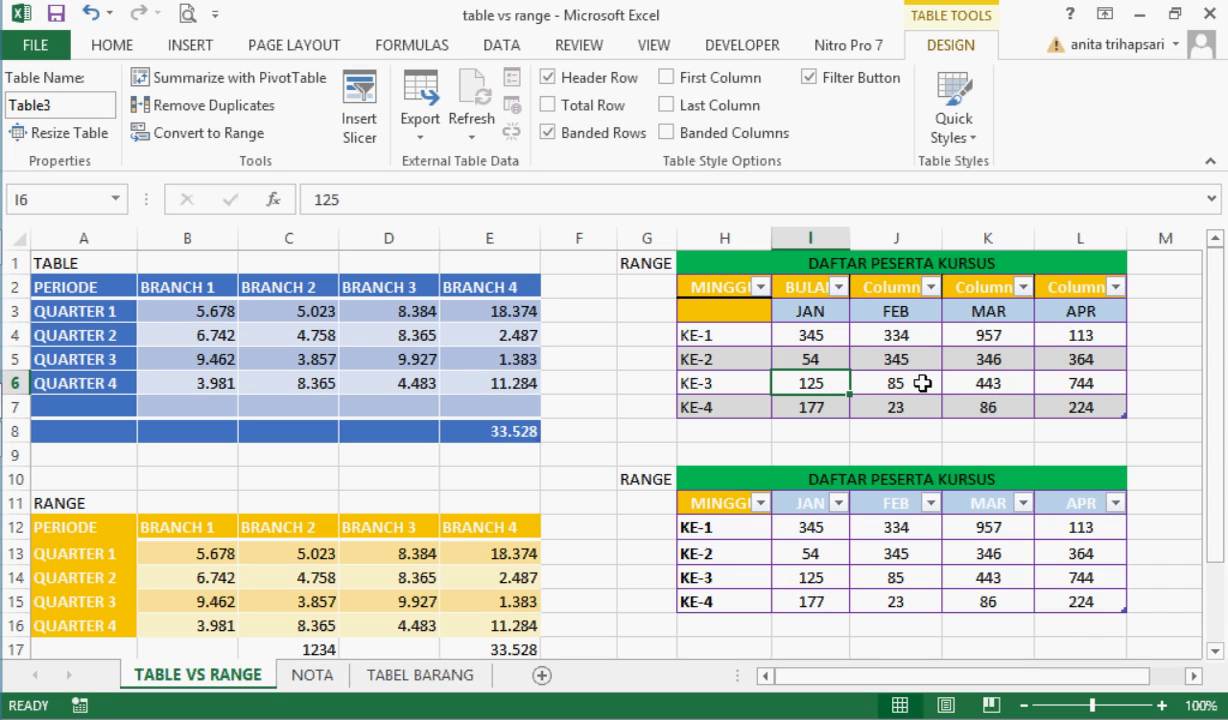
click(838, 287)
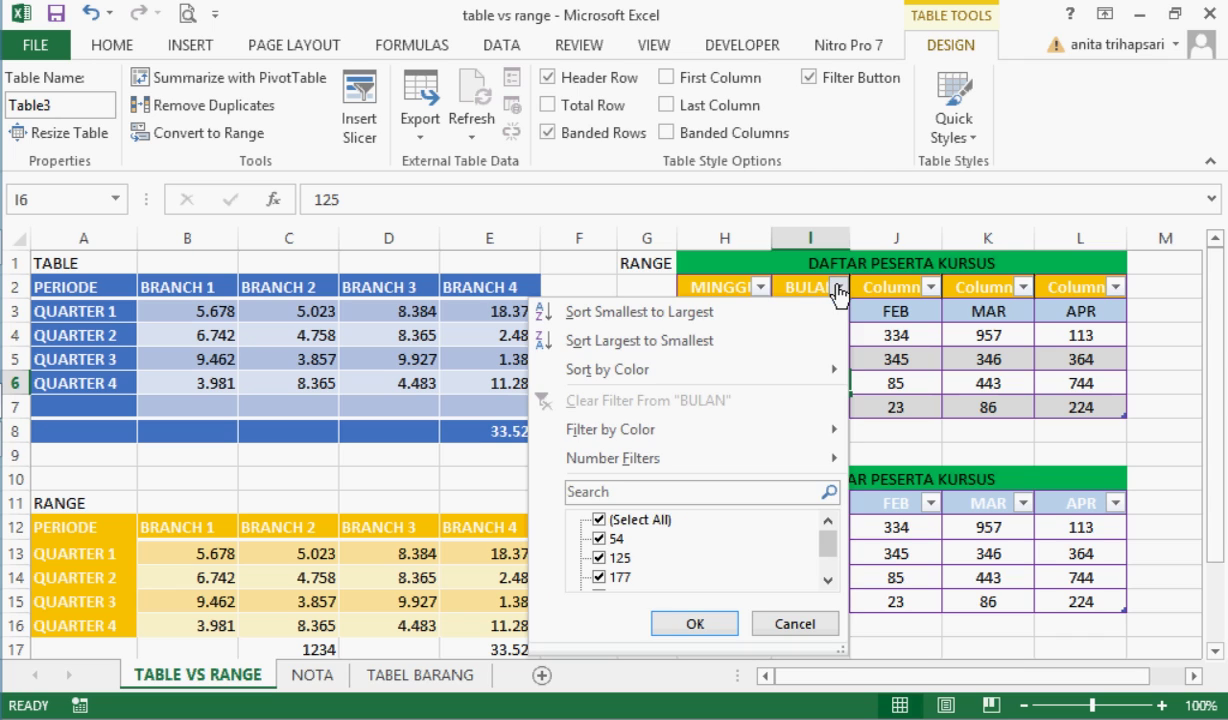
click(829, 579)
click(829, 579)
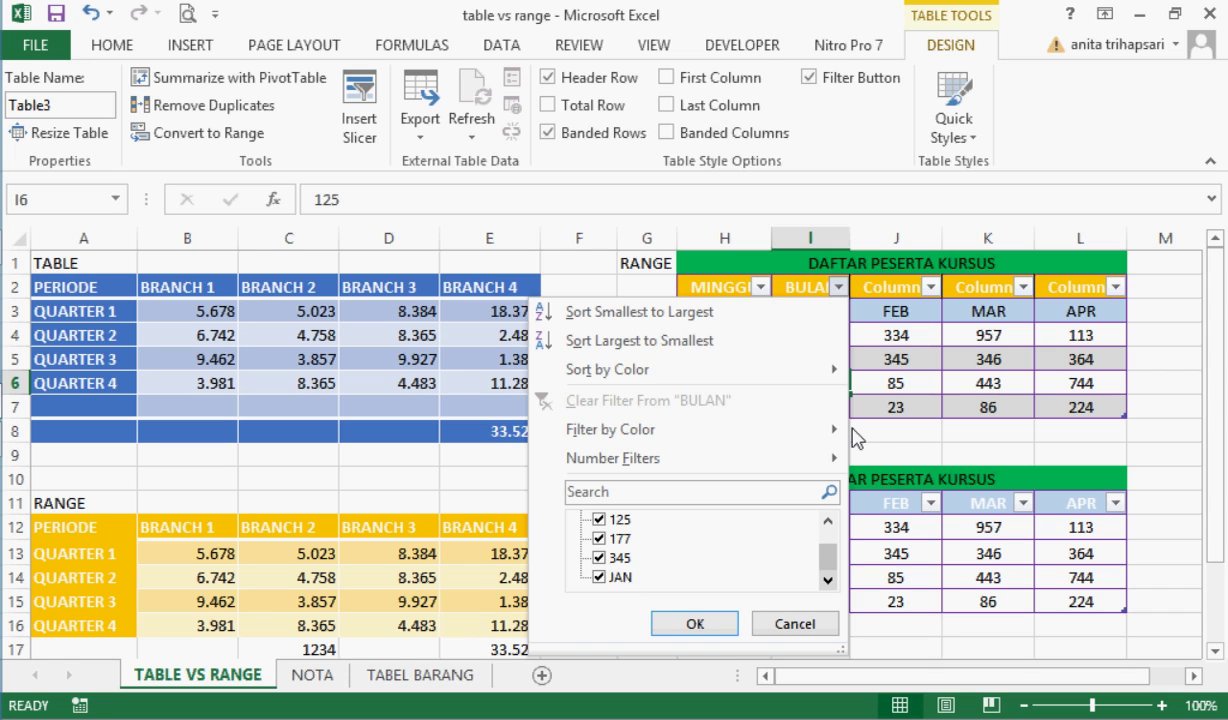
click(792, 623)
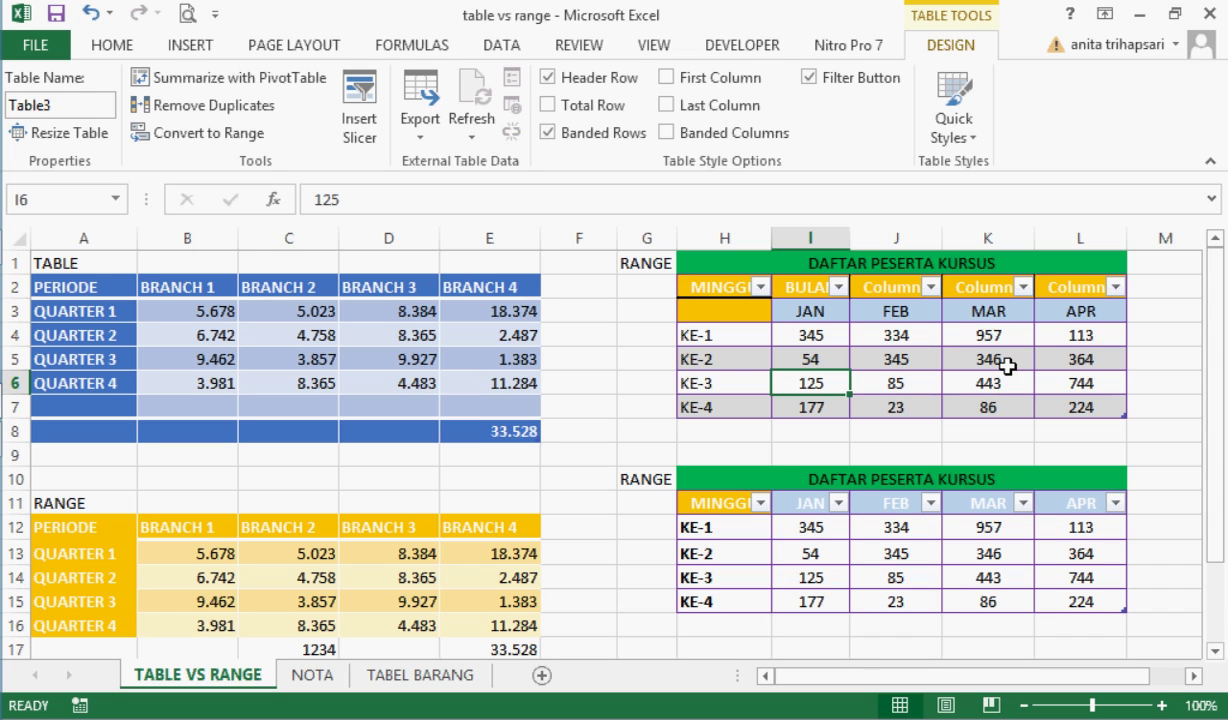
Step: Convert the upper DAFTAR PESERTA KURSUS table to a normal range and step down its FEB values to J7
click(923, 350)
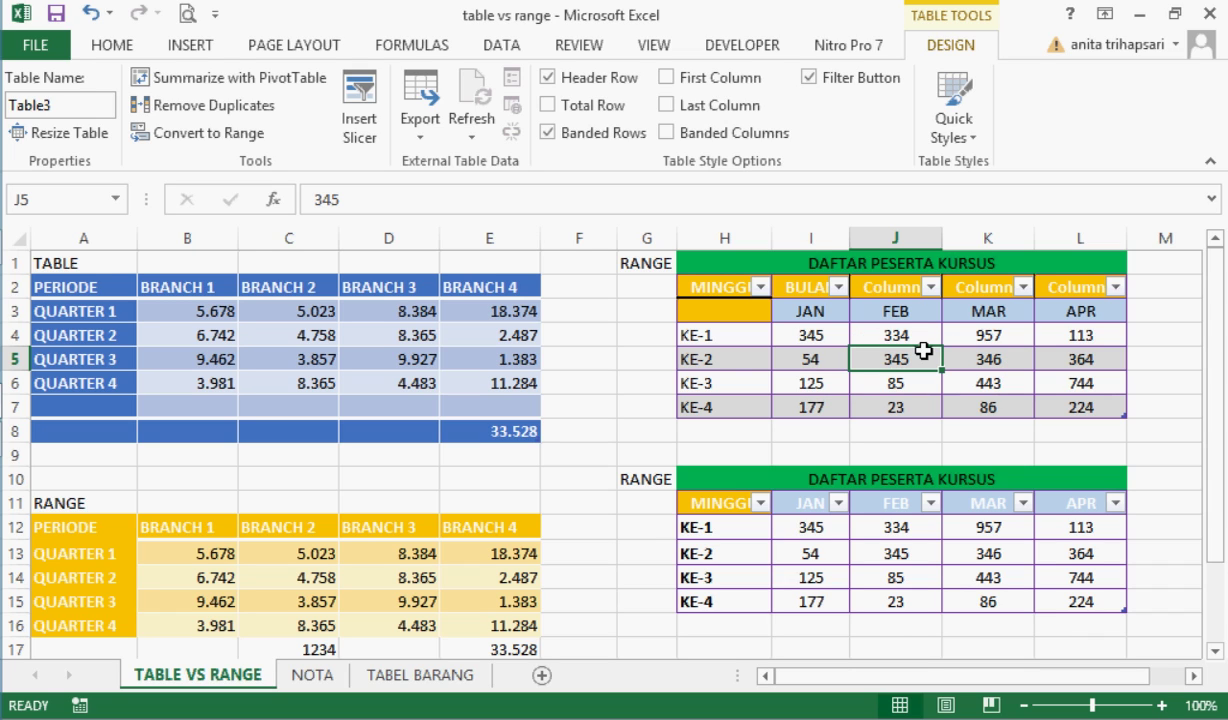
click(797, 328)
click(762, 358)
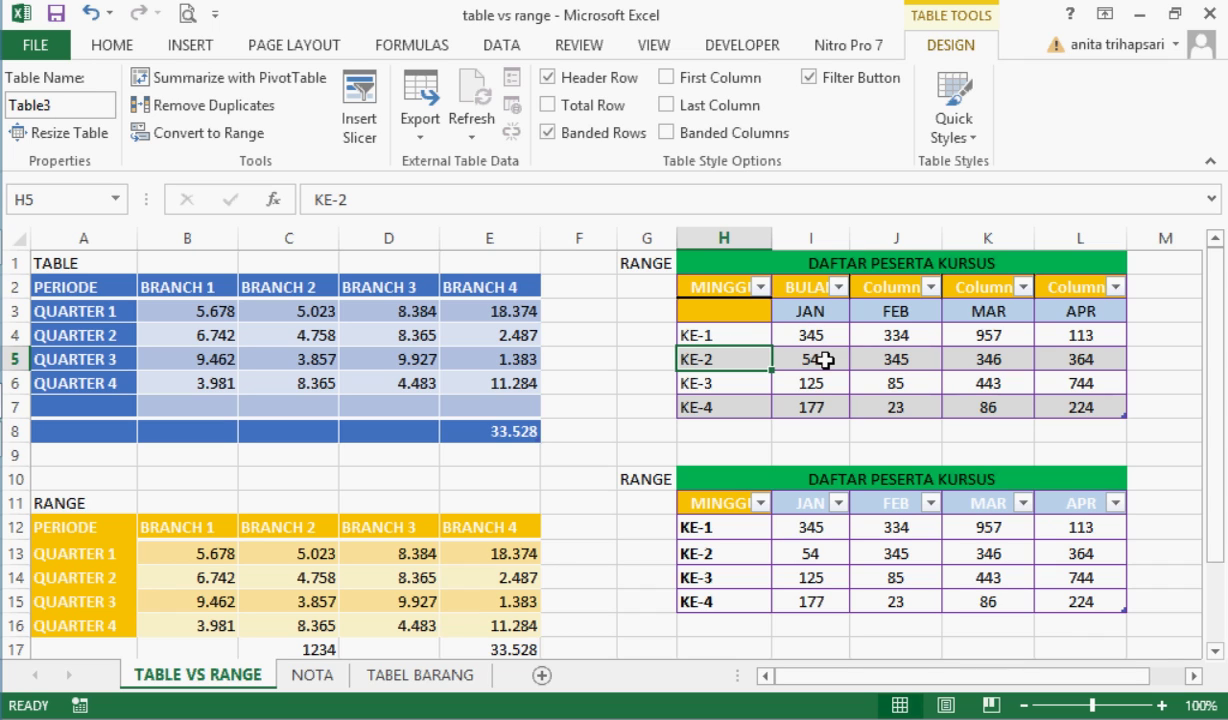
click(247, 135)
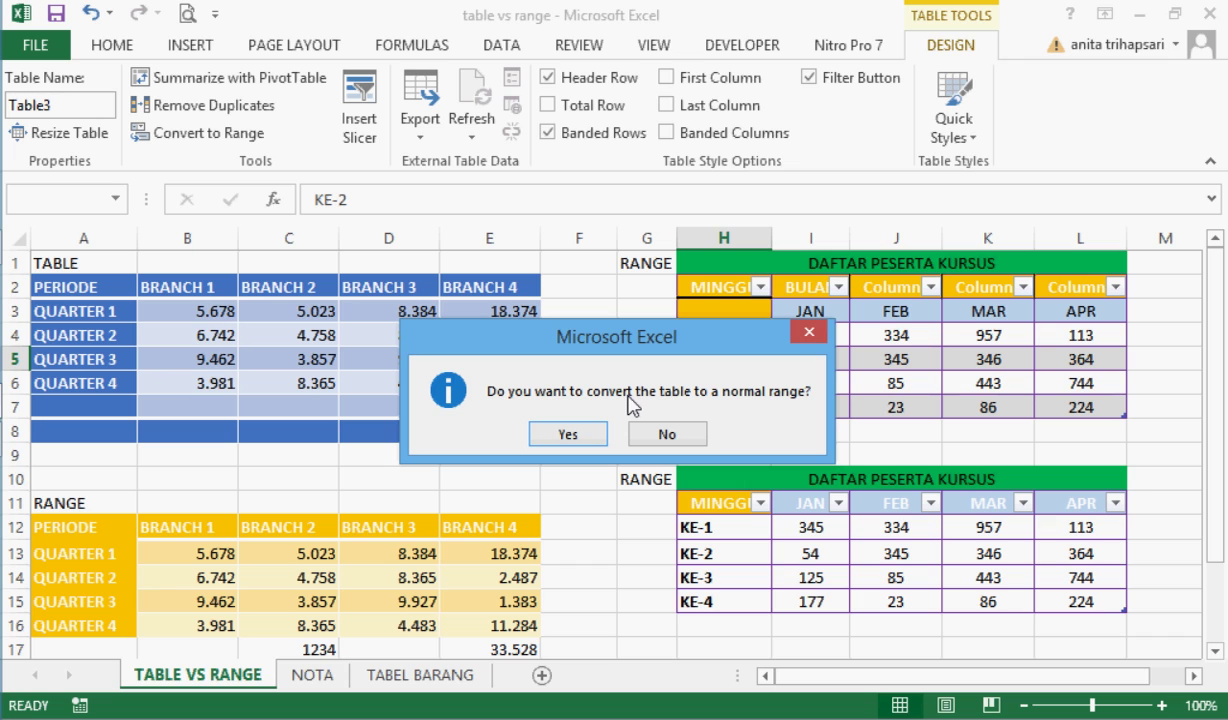
click(555, 432)
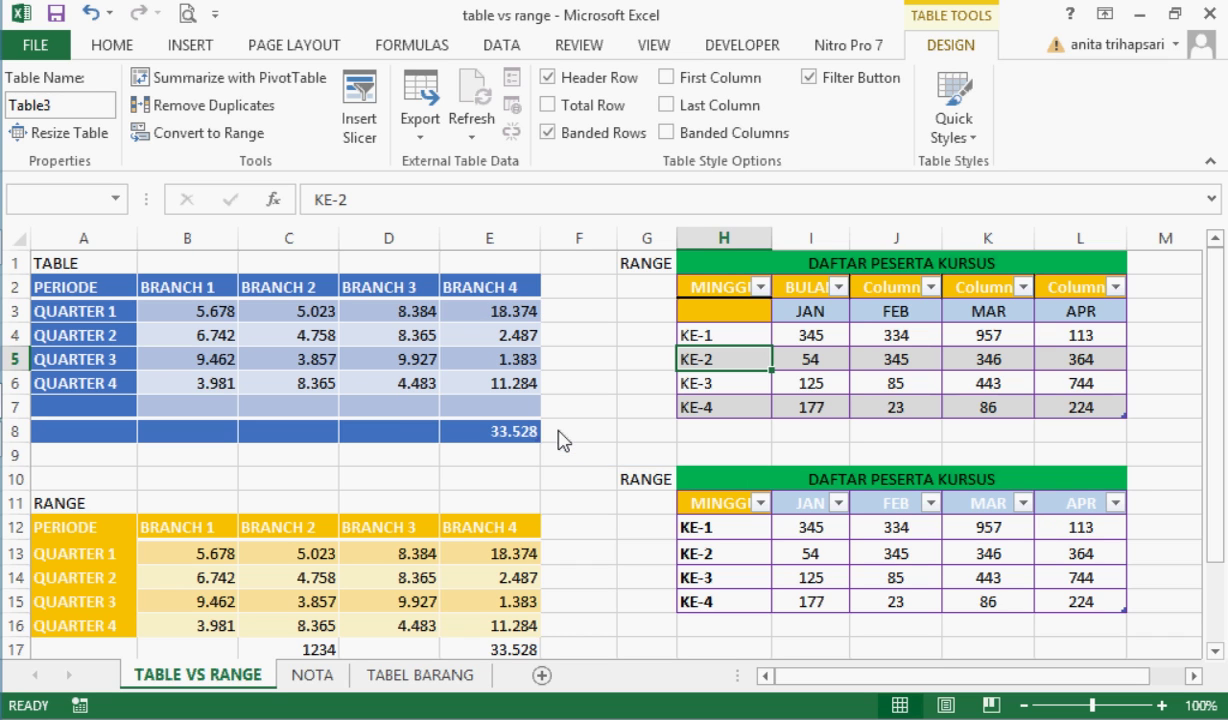
click(917, 322)
key(Down)
key(Down)
key(Down)
key(Down)
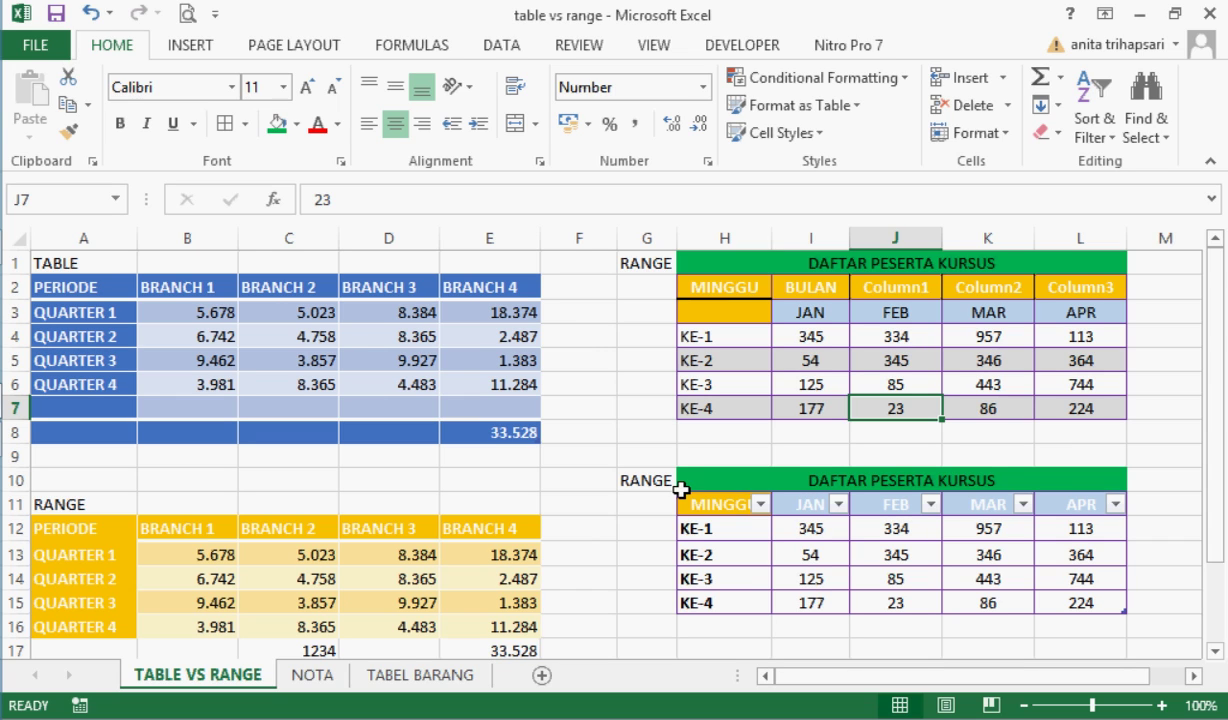
Step: Add five empty rows above the total row of the blue table by tabbing on from its last BRANCH 4 cell
click(518, 406)
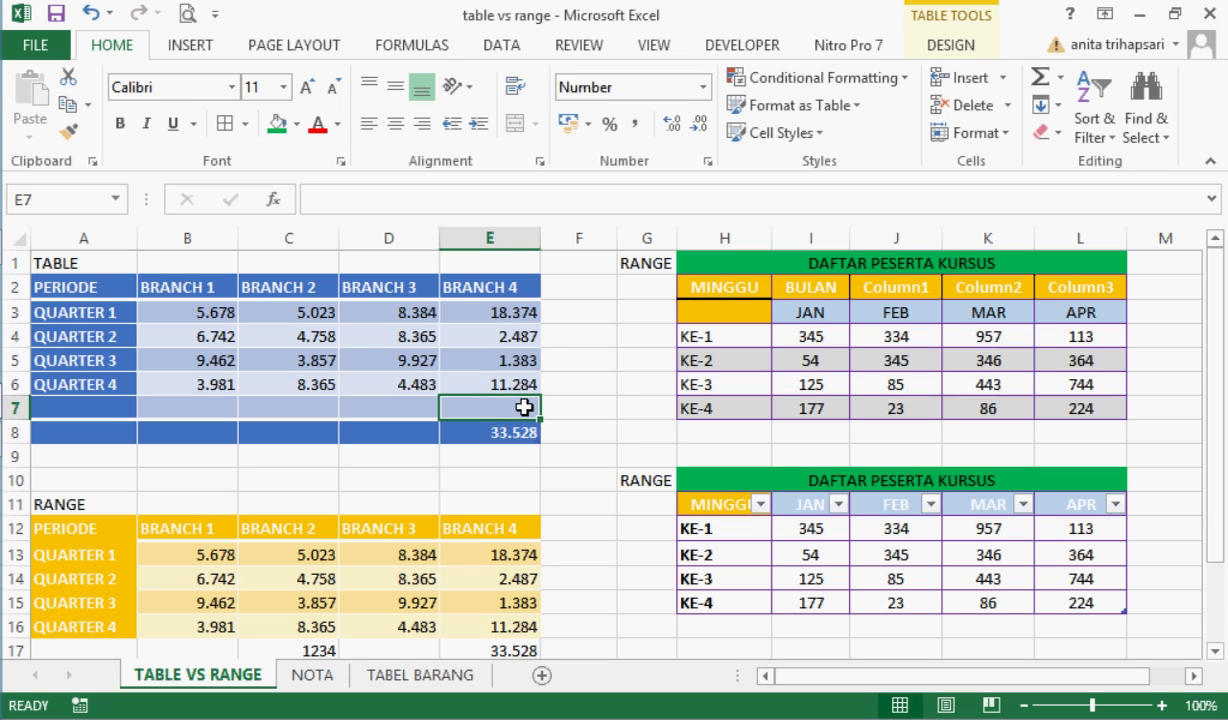
key(Tab)
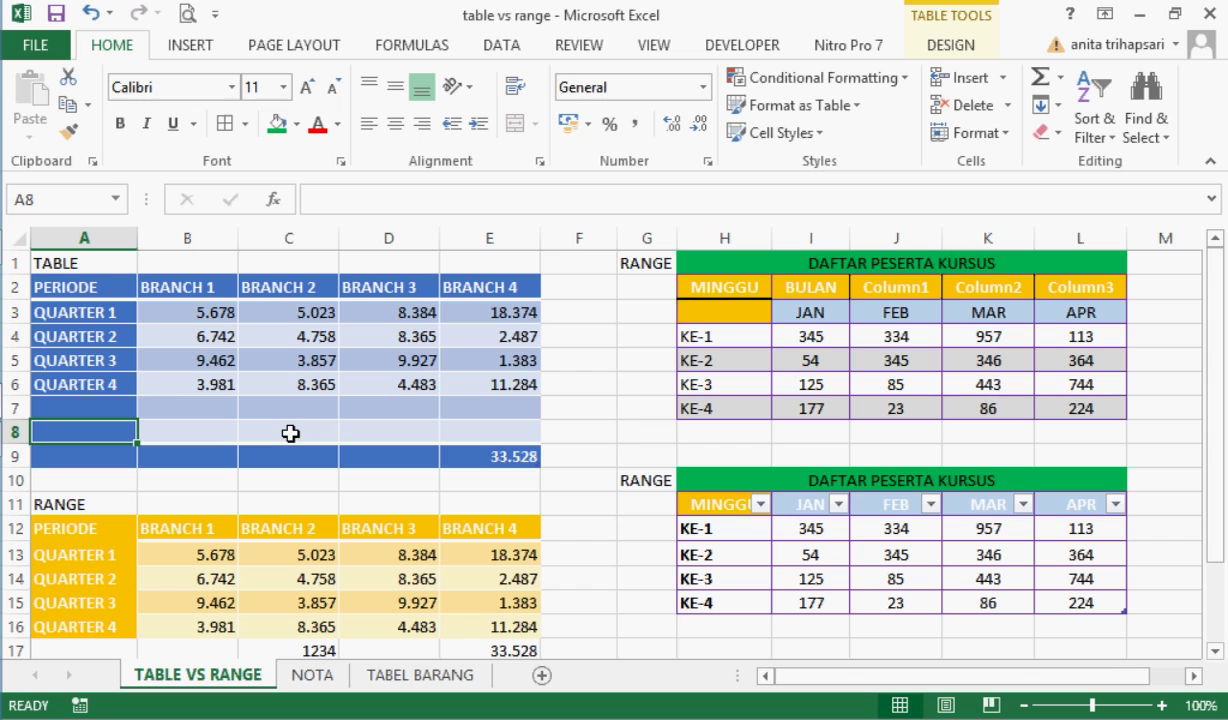
click(489, 433)
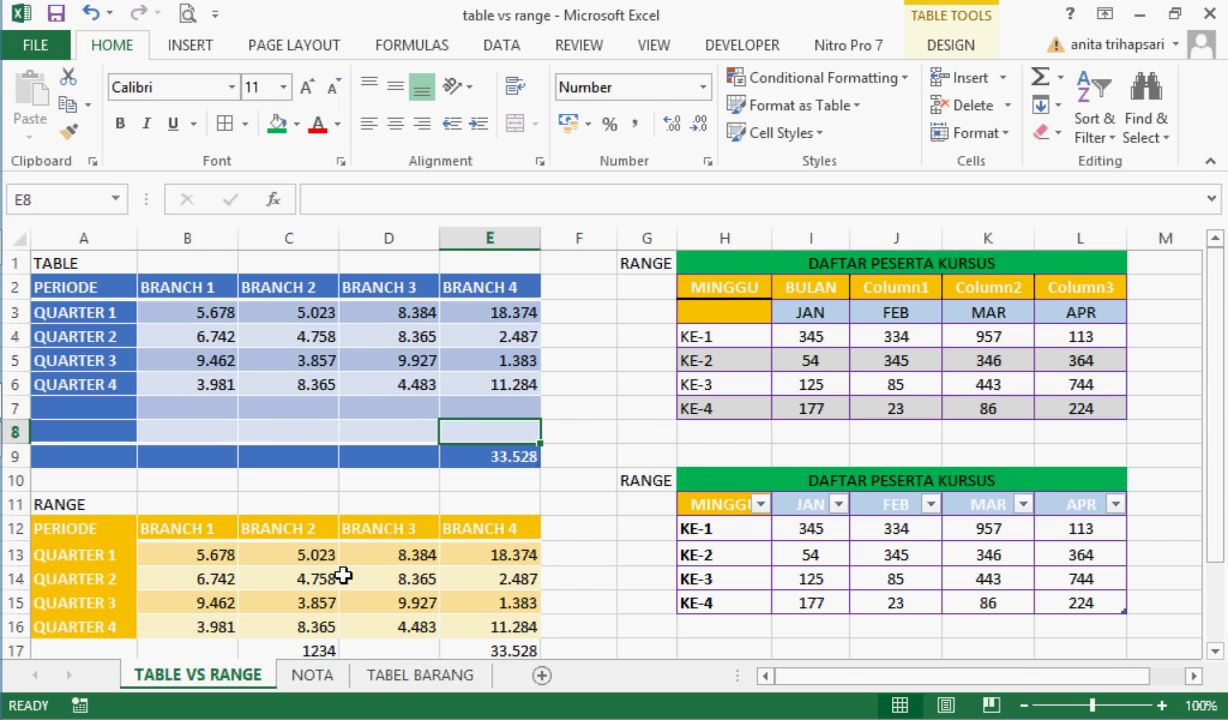
key(Tab)
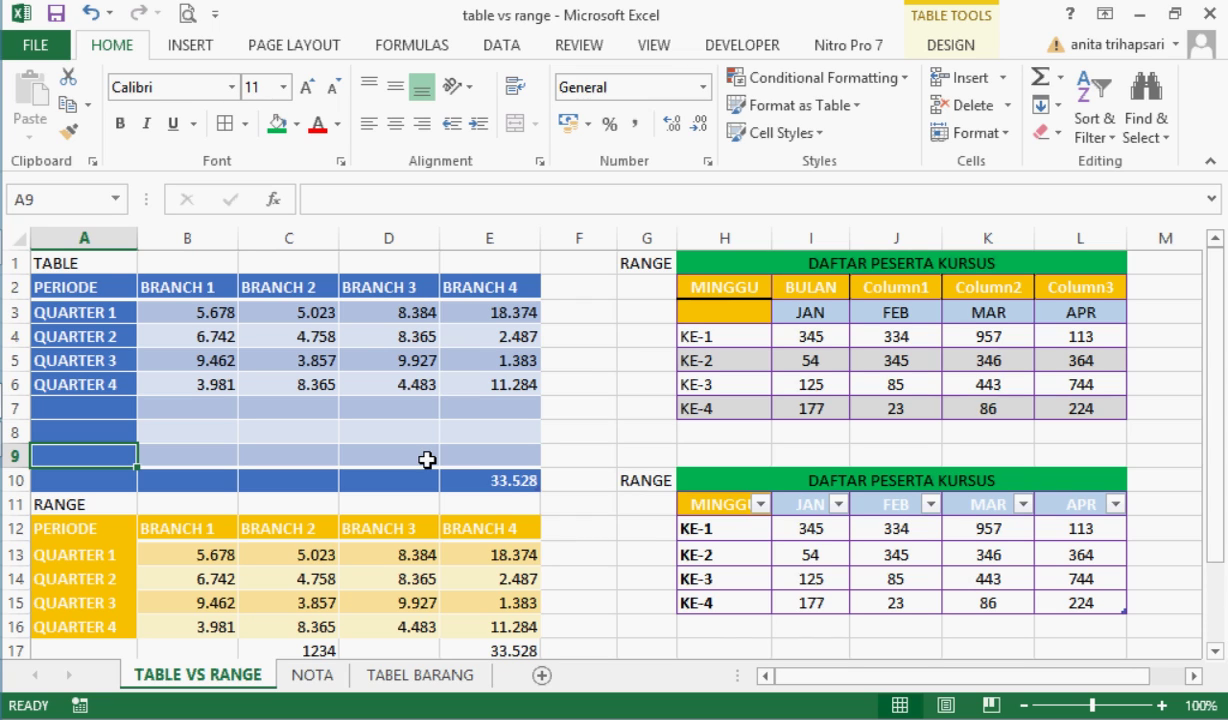
click(488, 453)
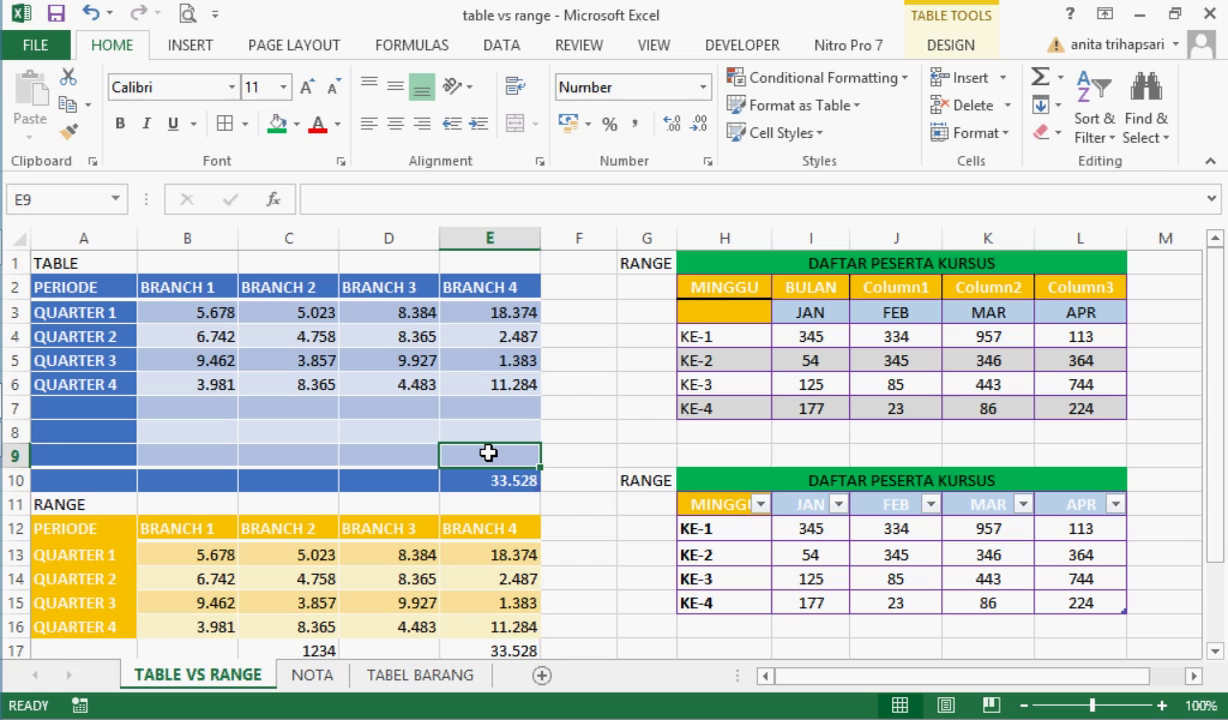
key(Tab)
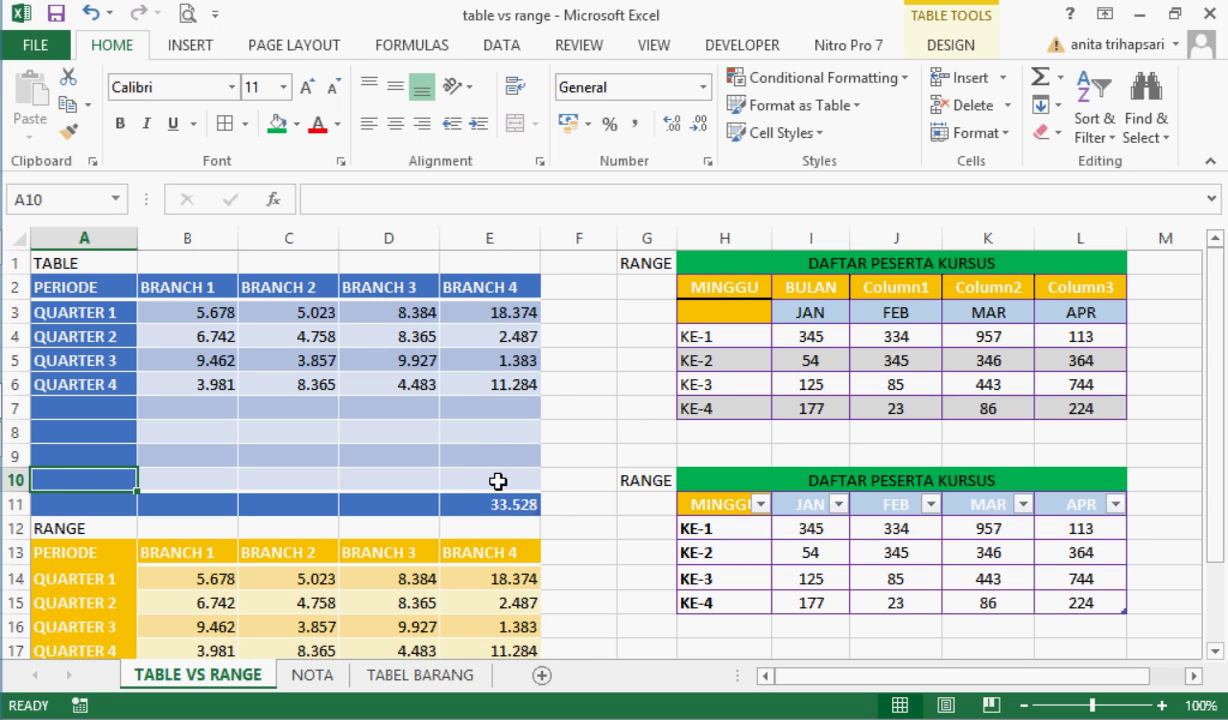
click(498, 481)
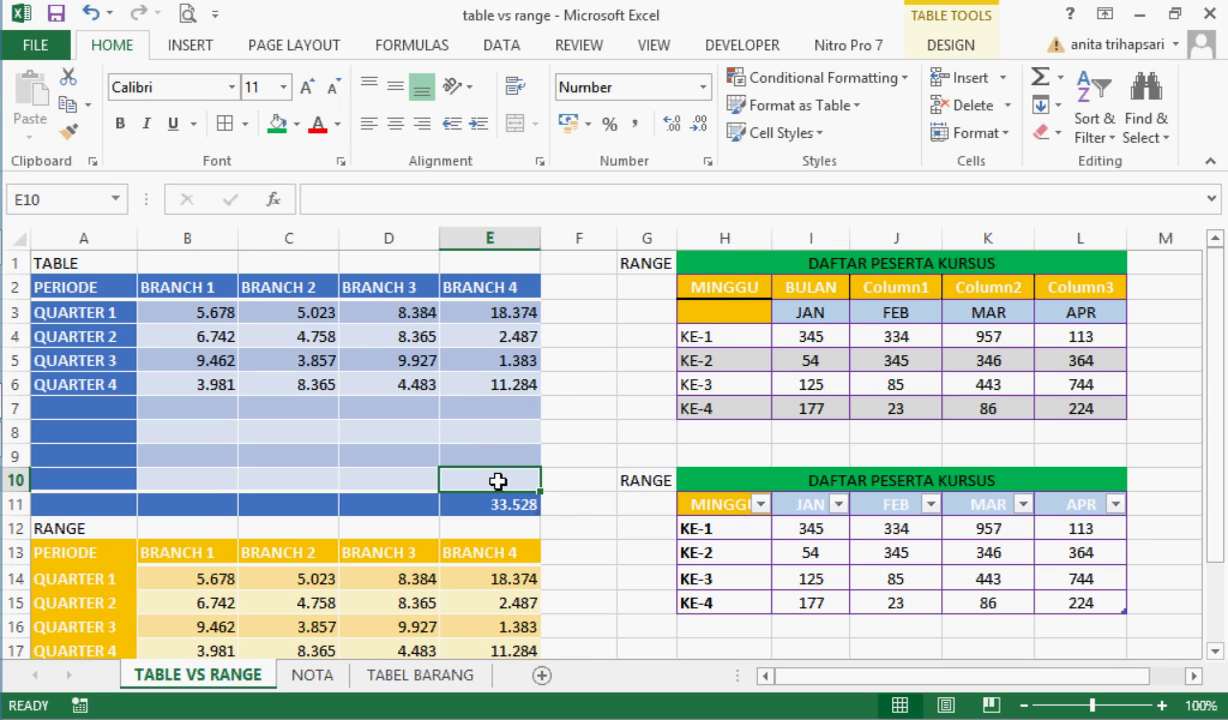
key(Tab)
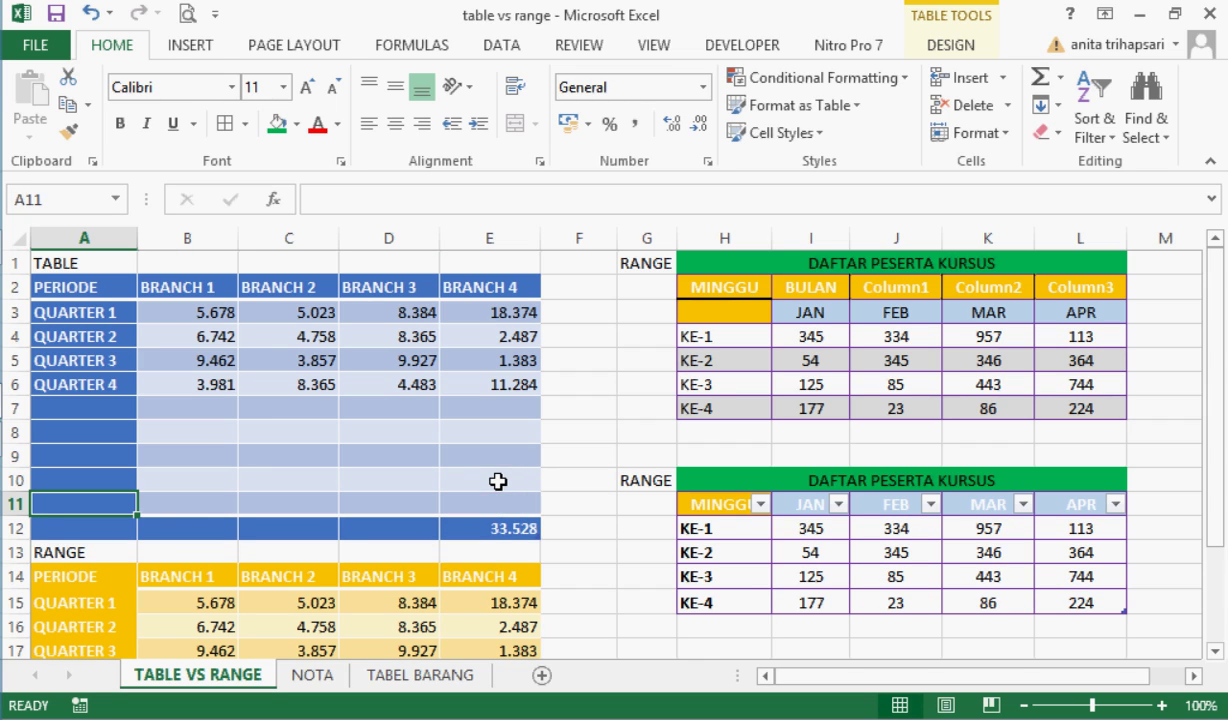
click(501, 507)
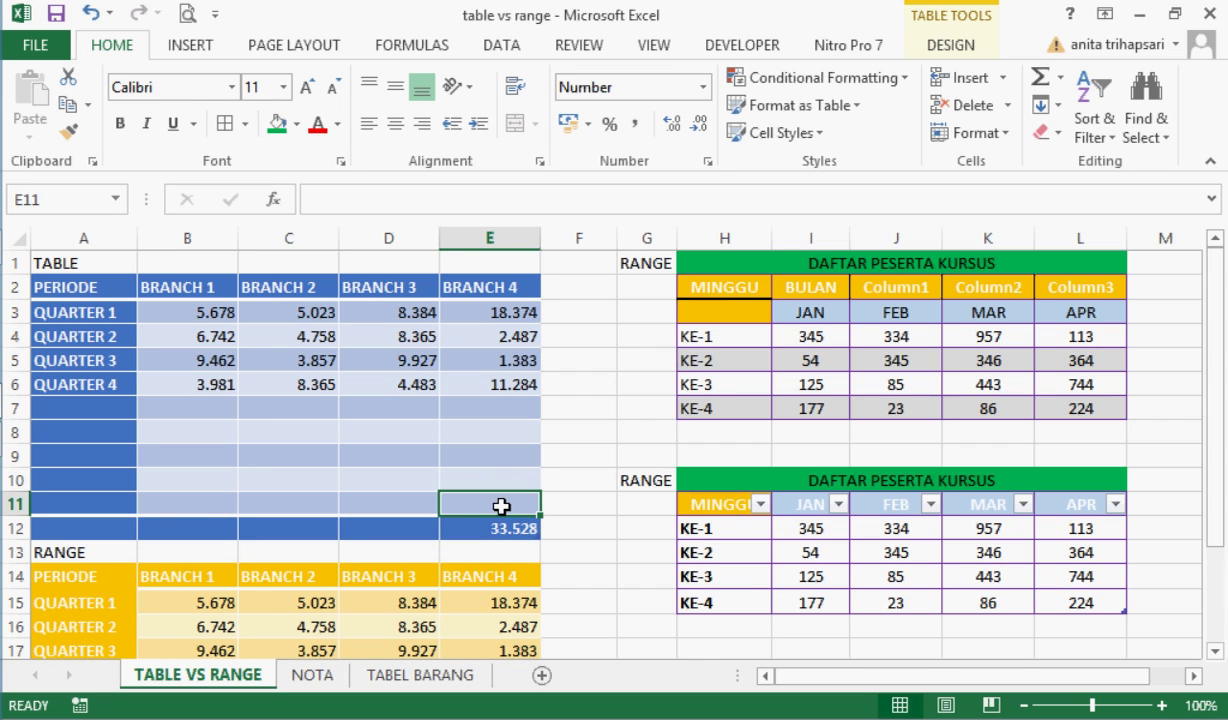
key(Tab)
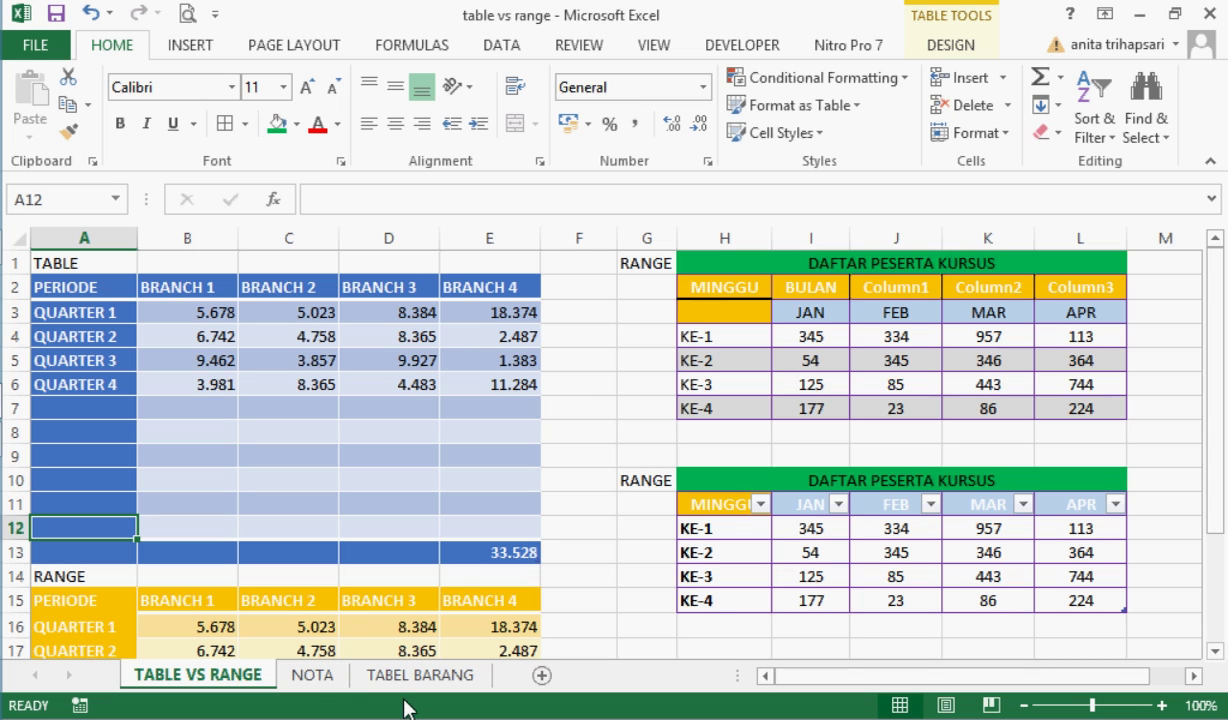
Step: Switch to the NOTA worksheet
click(318, 676)
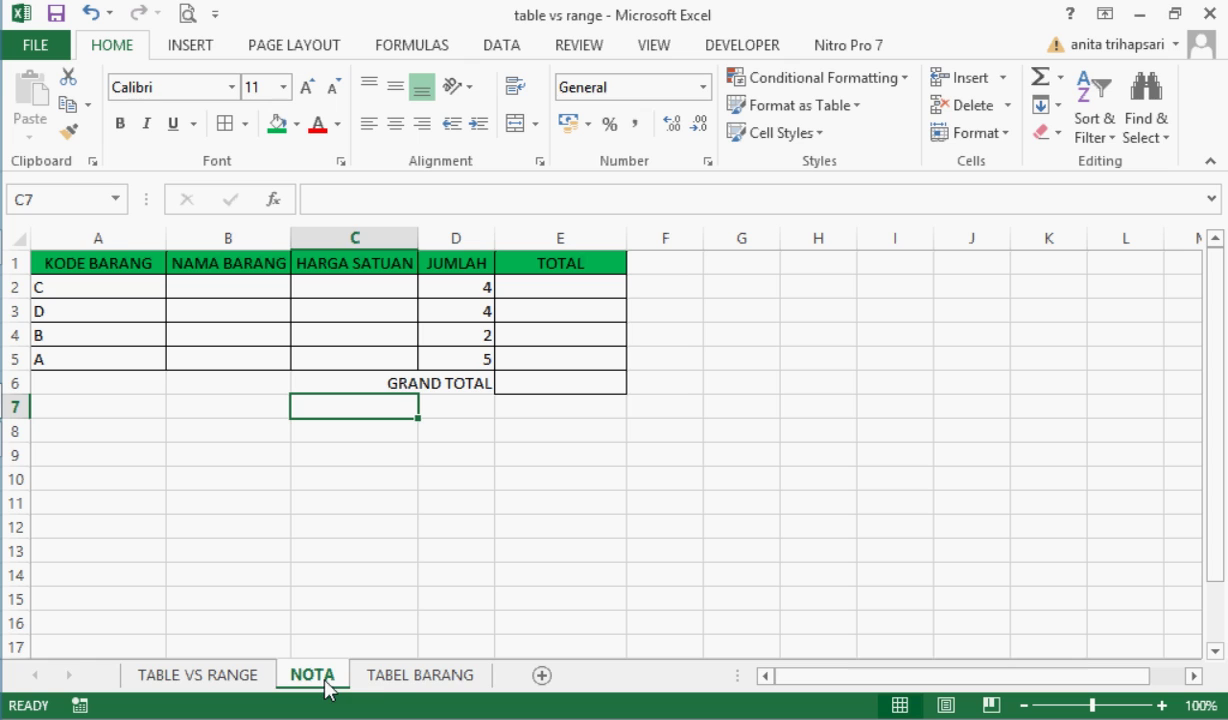
Step: Check the item list on the TABEL BARANG sheet and widen the NAMA BARANG column on NOTA
click(391, 675)
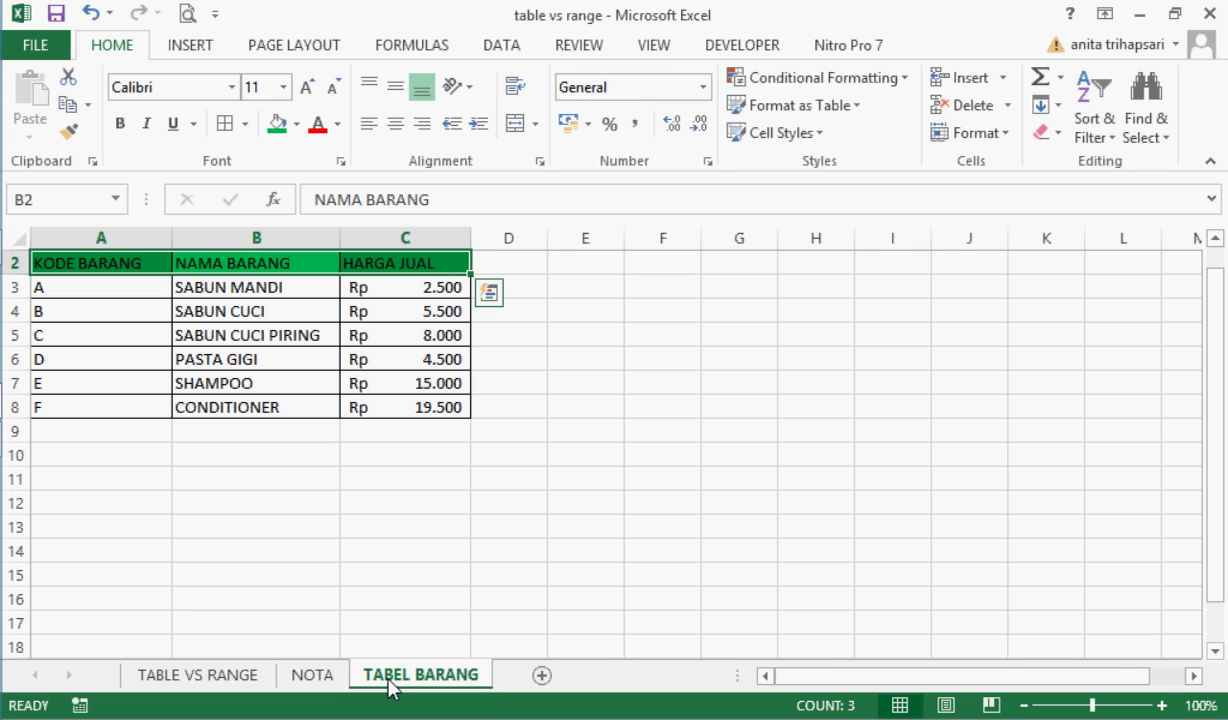
click(313, 682)
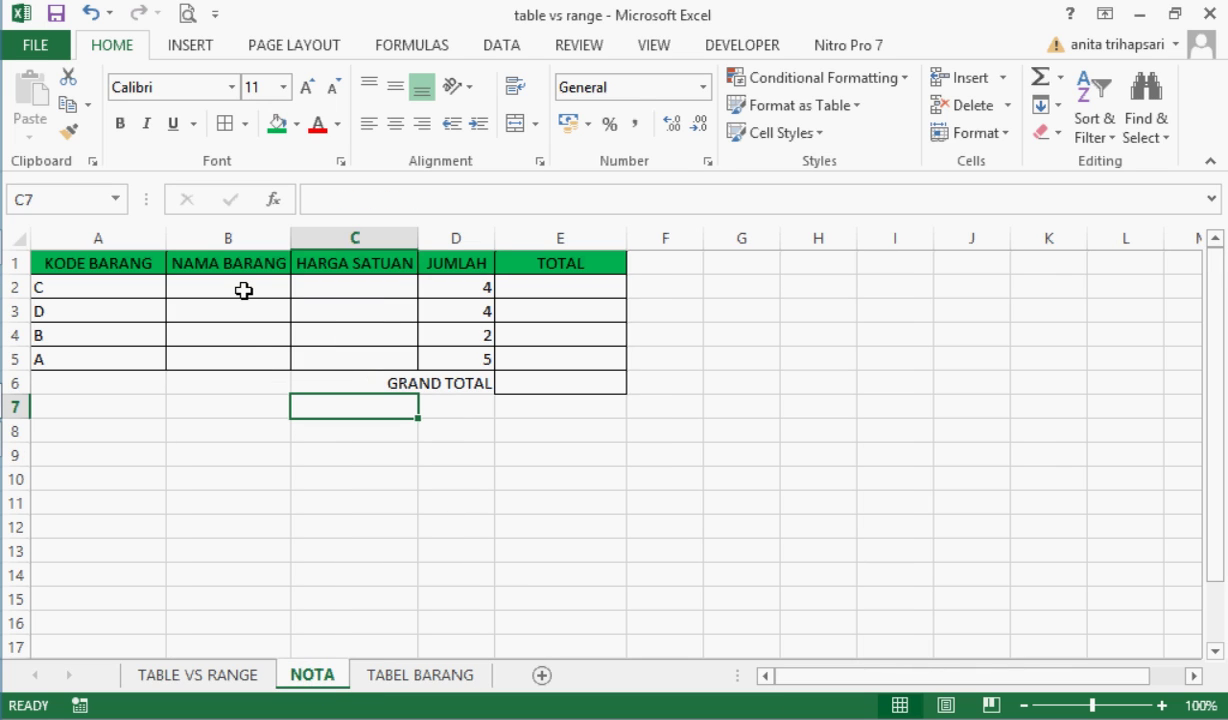
click(243, 290)
drag(289, 237, 337, 236)
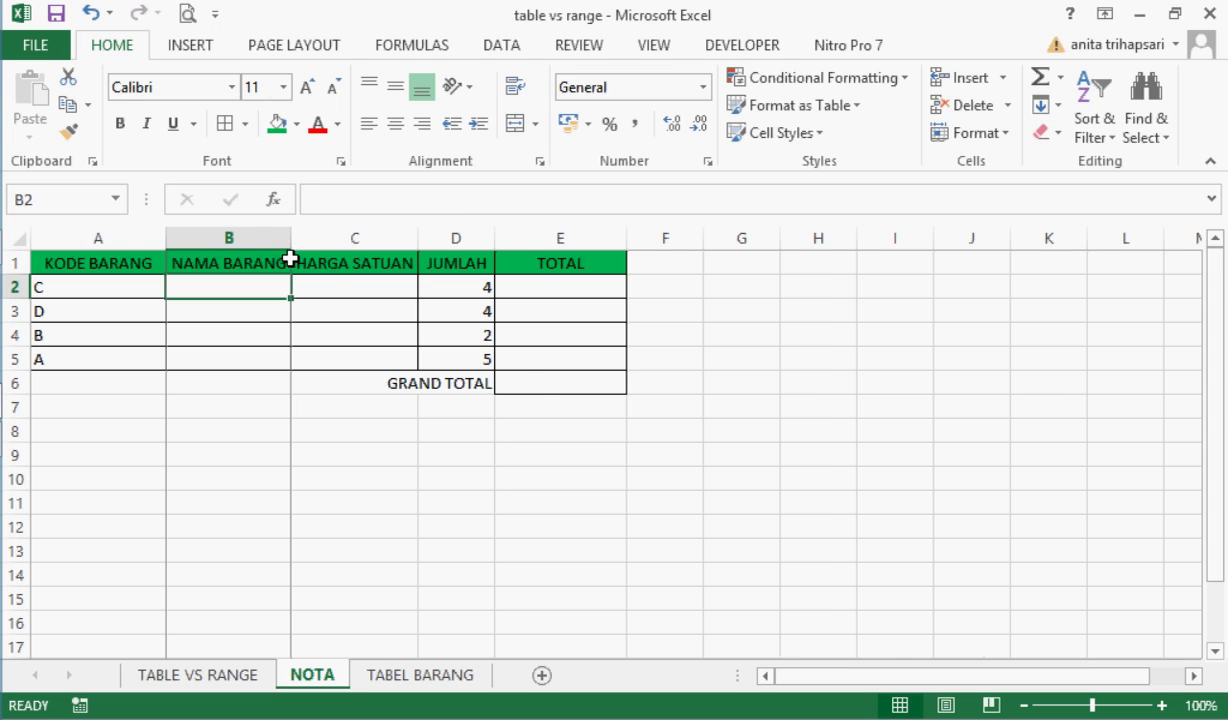
Step: Start a VLOOKUP in B2 with lookup value A2 and the absolute range $A$3:$C$8 of TABEL BARANG as table array
text(=VLOOKU)
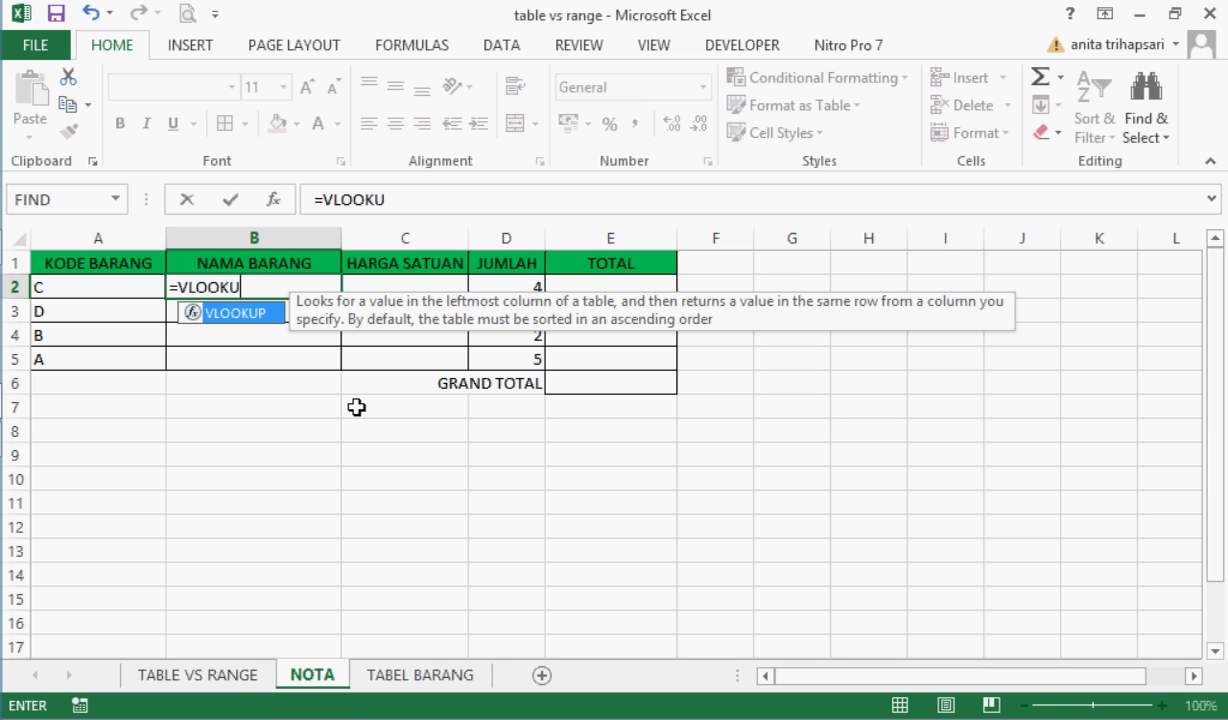
double_click(272, 318)
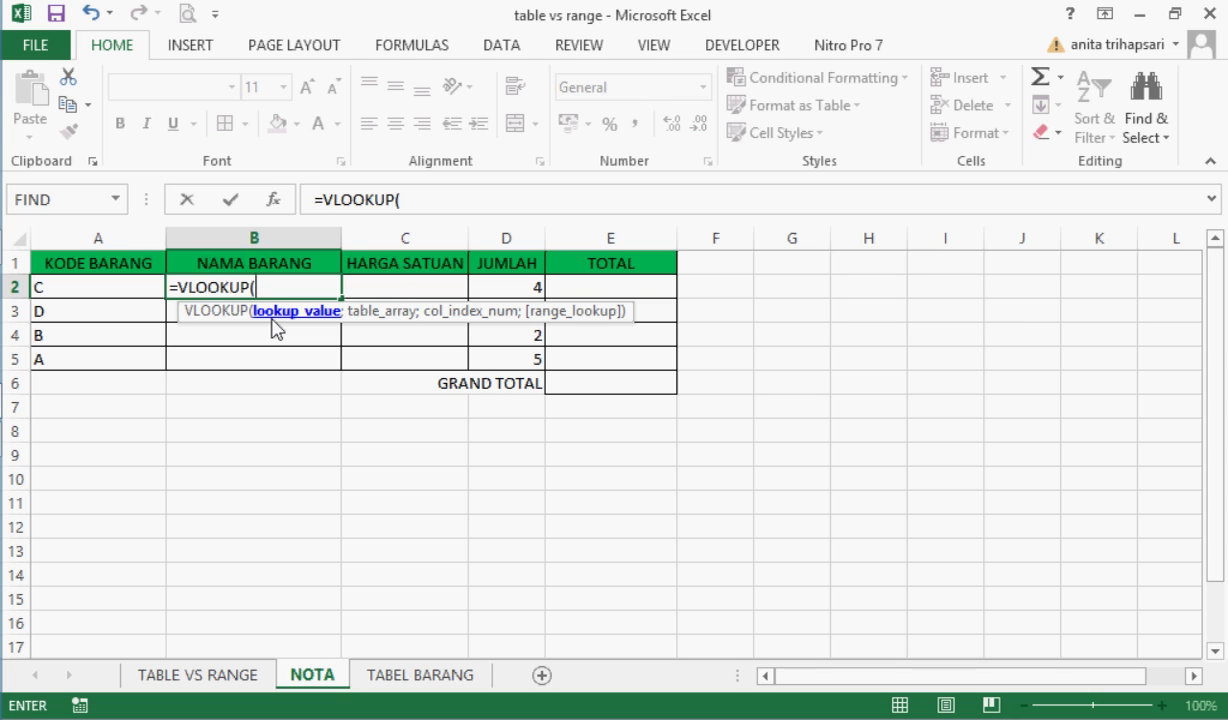
click(137, 289)
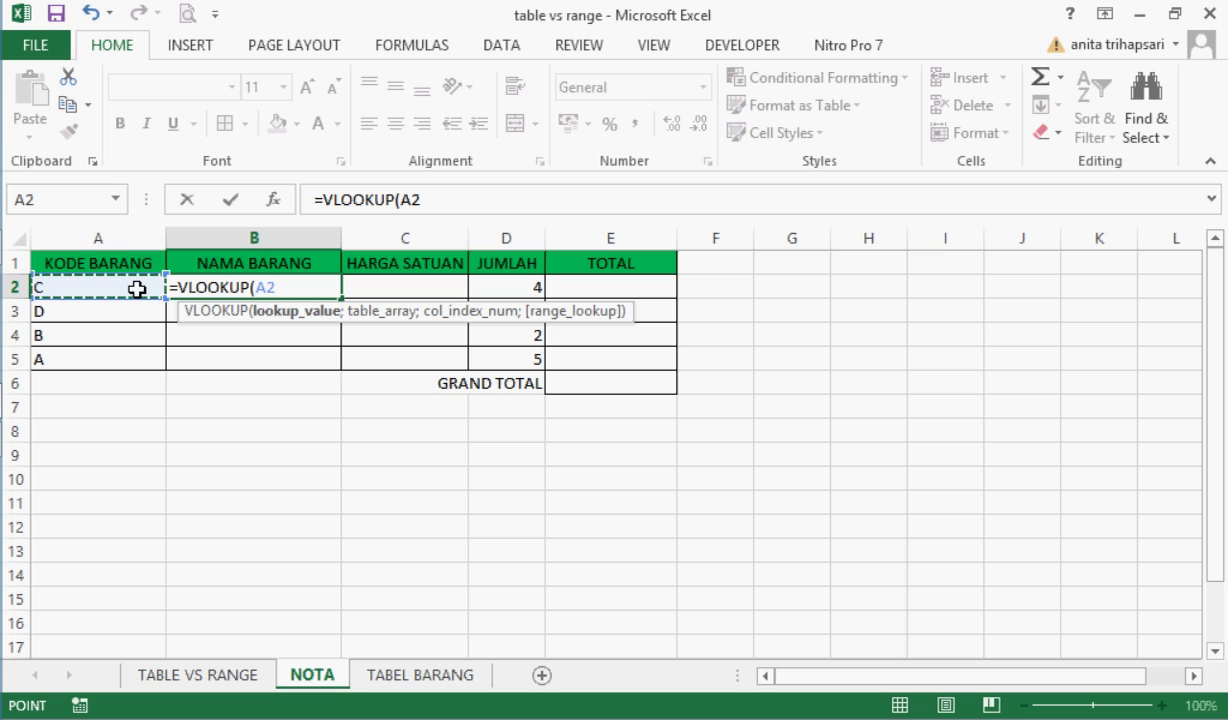
text(;)
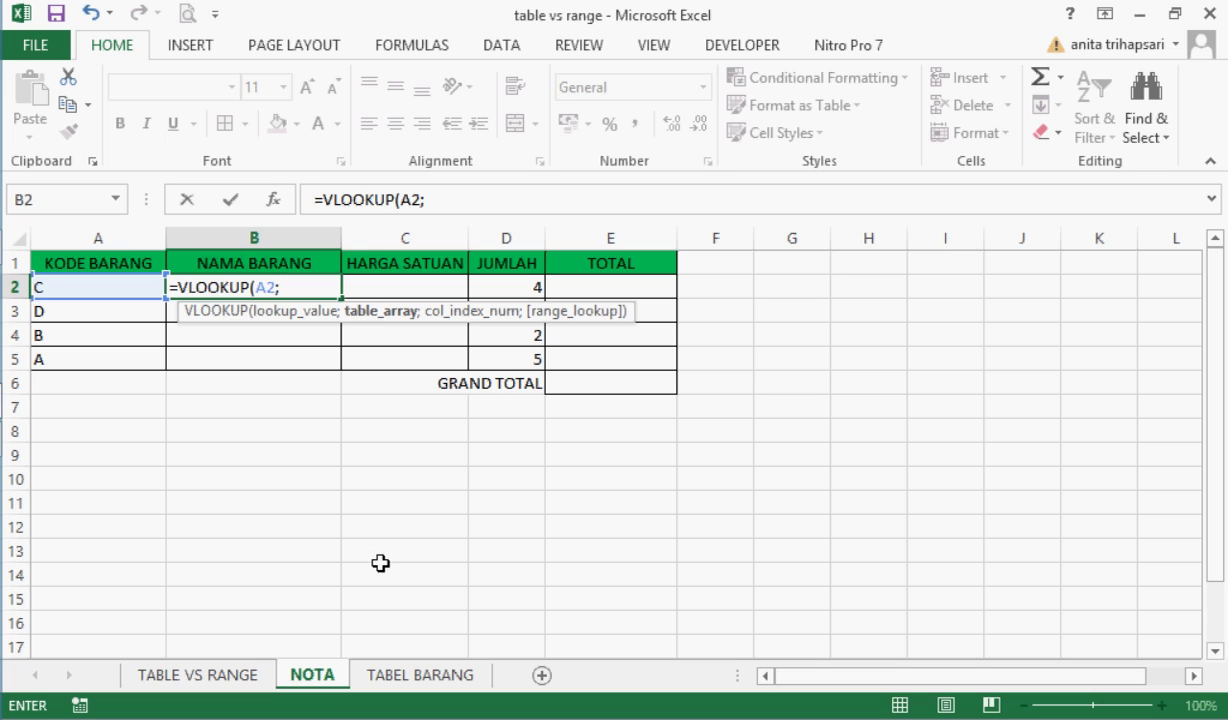
click(406, 676)
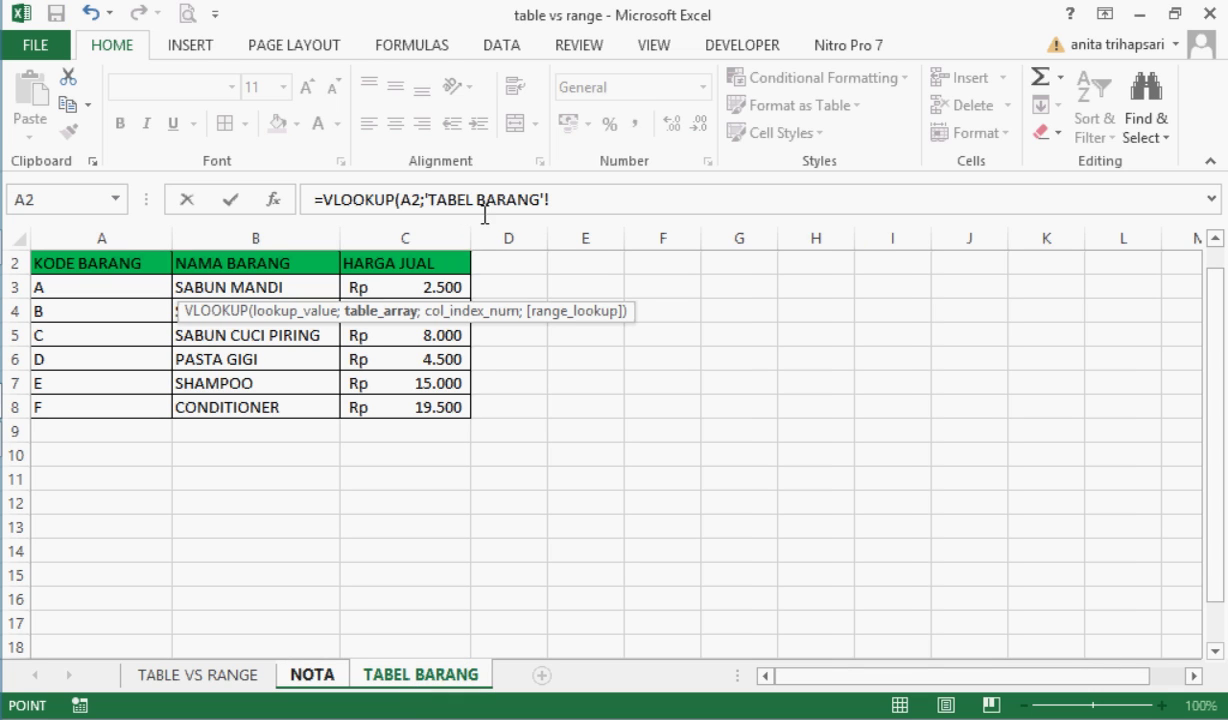
click(79, 284)
drag(218, 308, 436, 406)
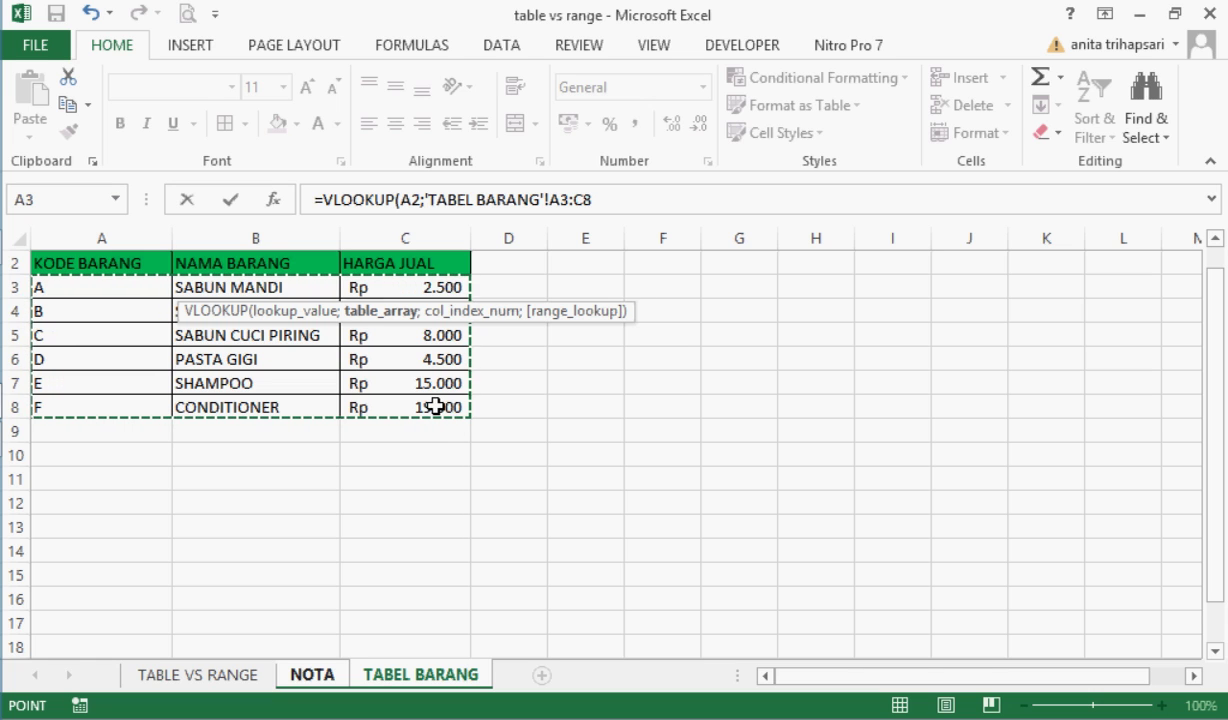
key(F4)
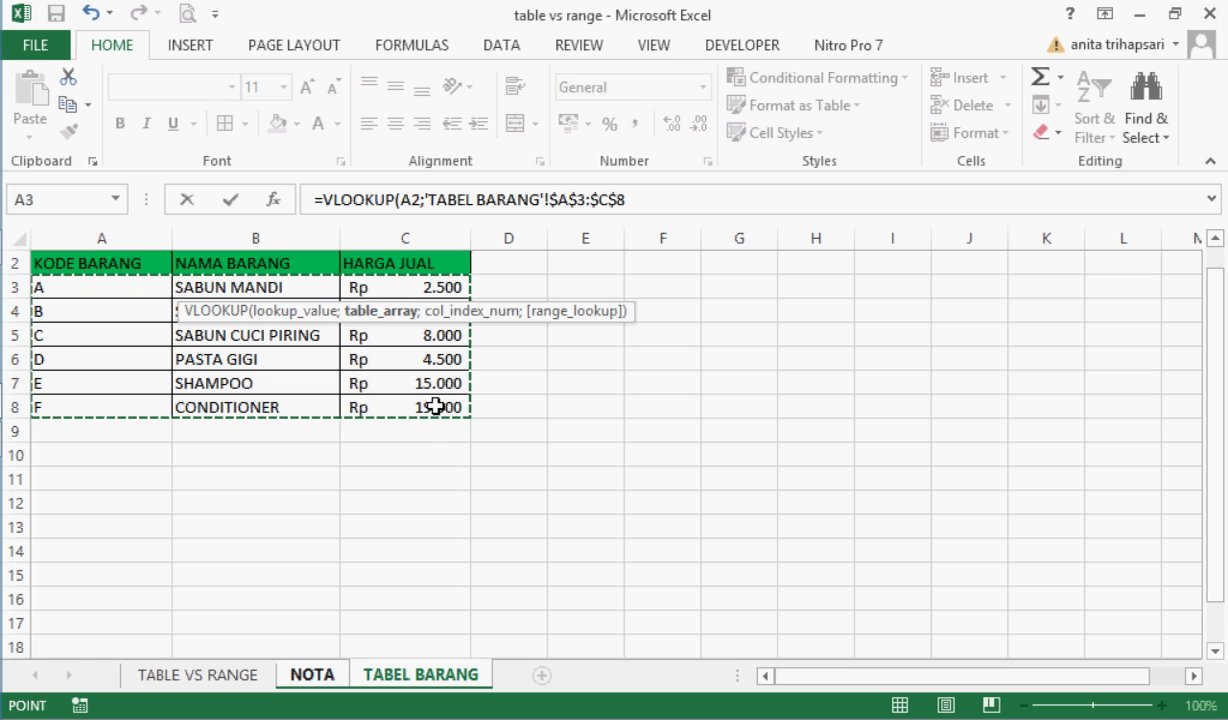
Step: Complete the B2 lookup with column index 2 and FALSE for exact match, and fill it down to B5
text(;)
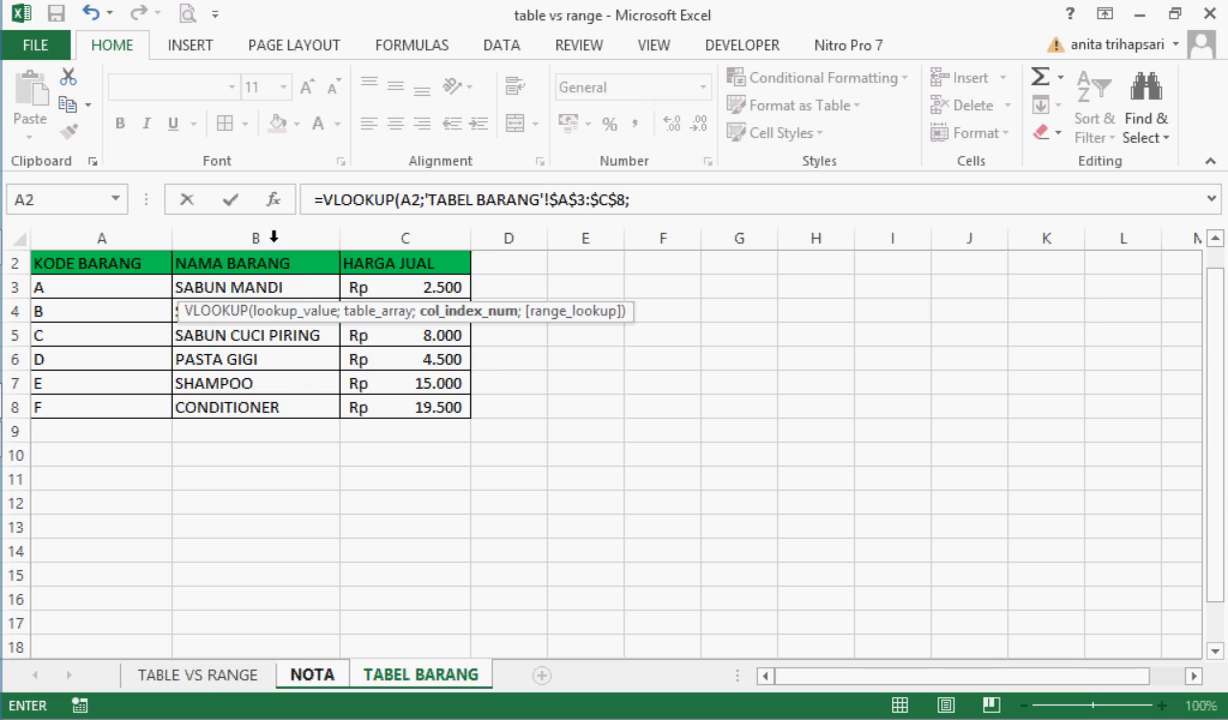
text(2)
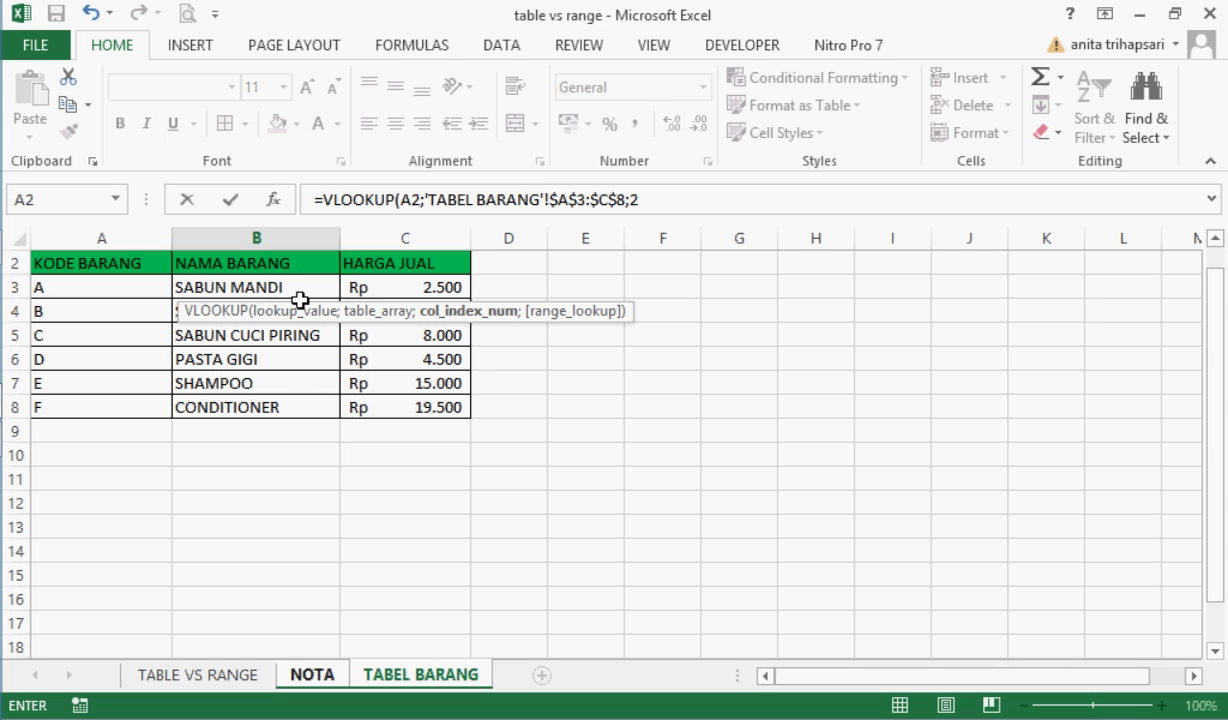
text(;)
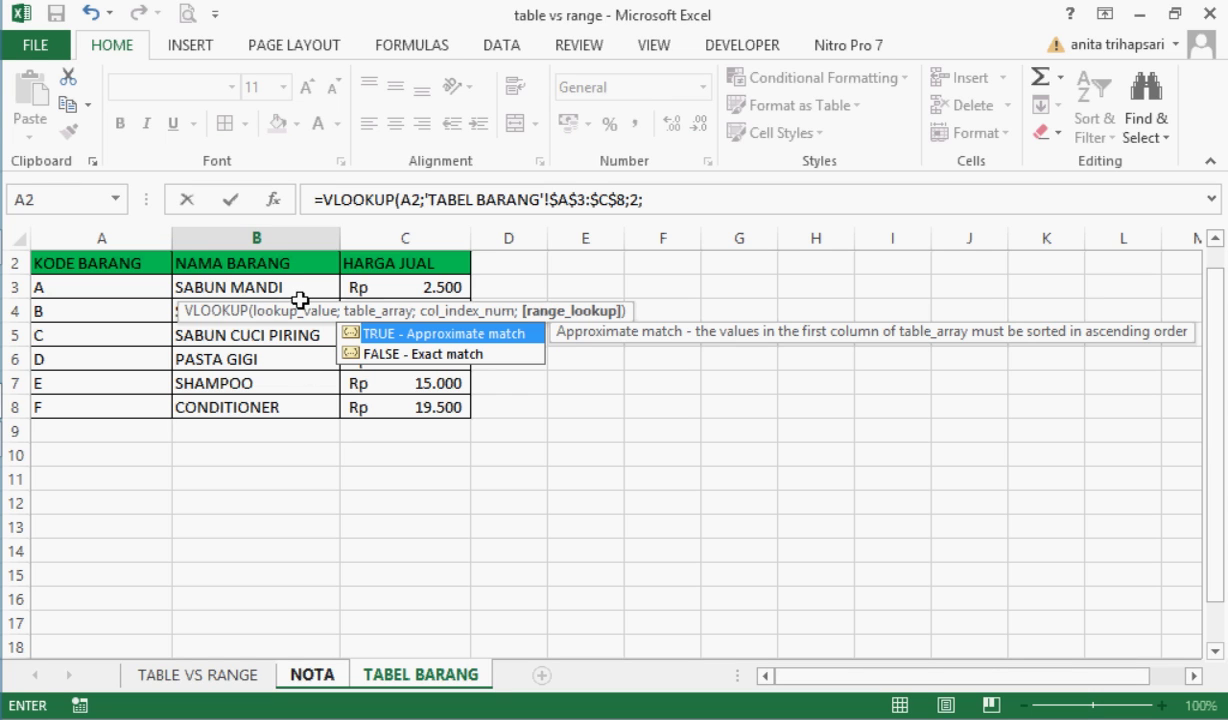
text(FALSE)
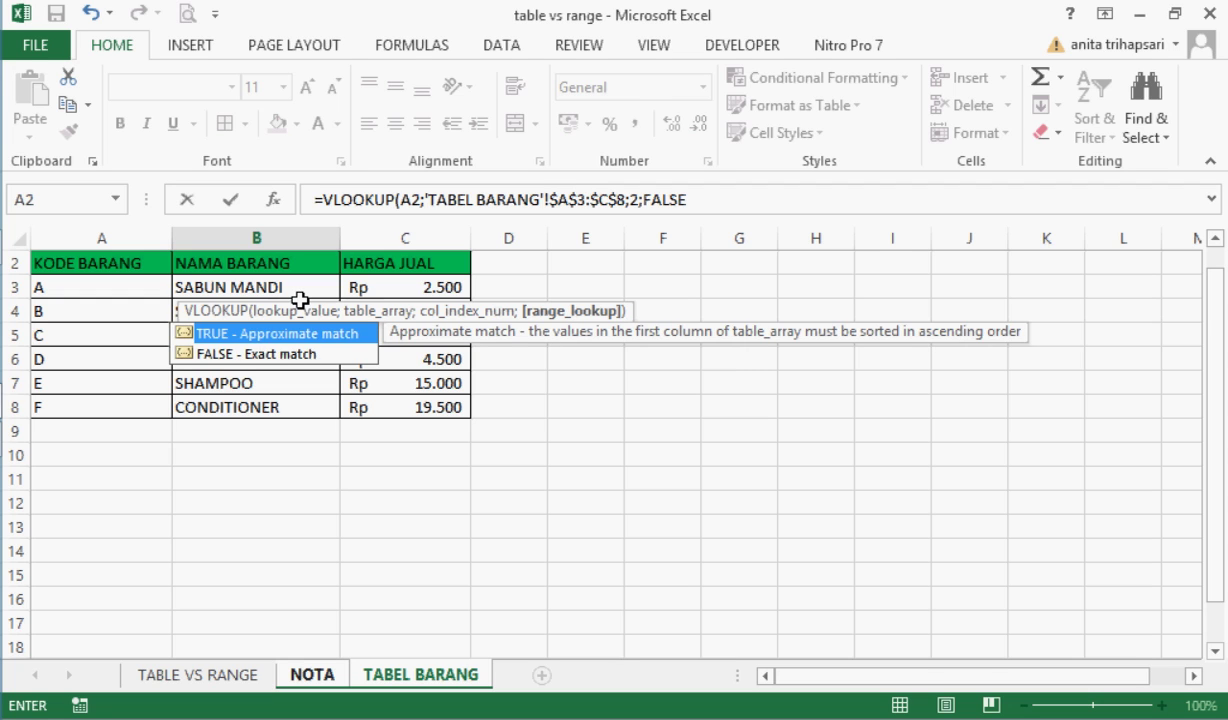
text())
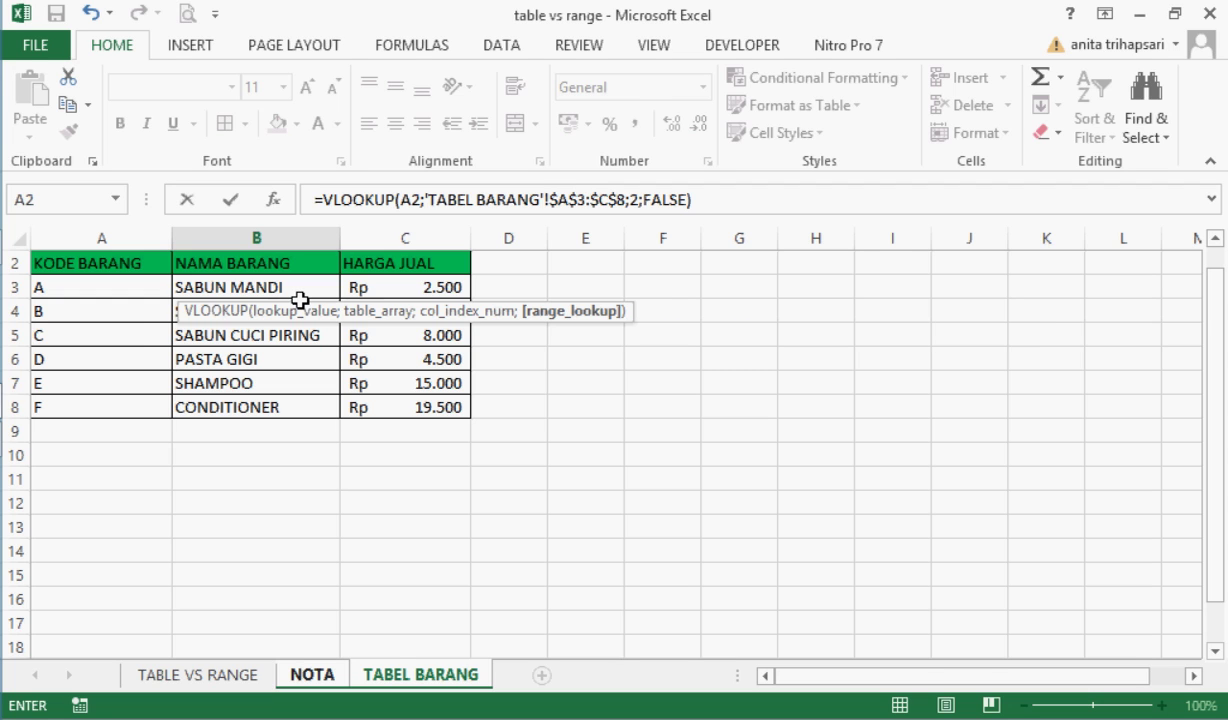
key(Return)
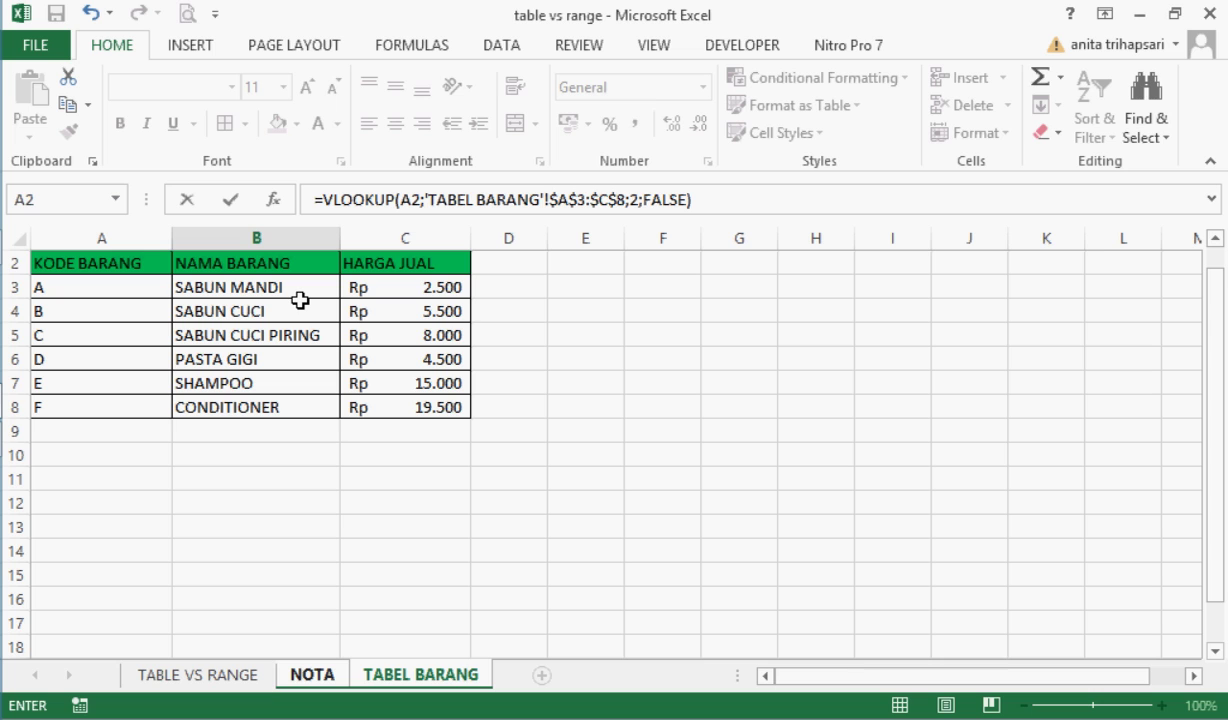
key(Return)
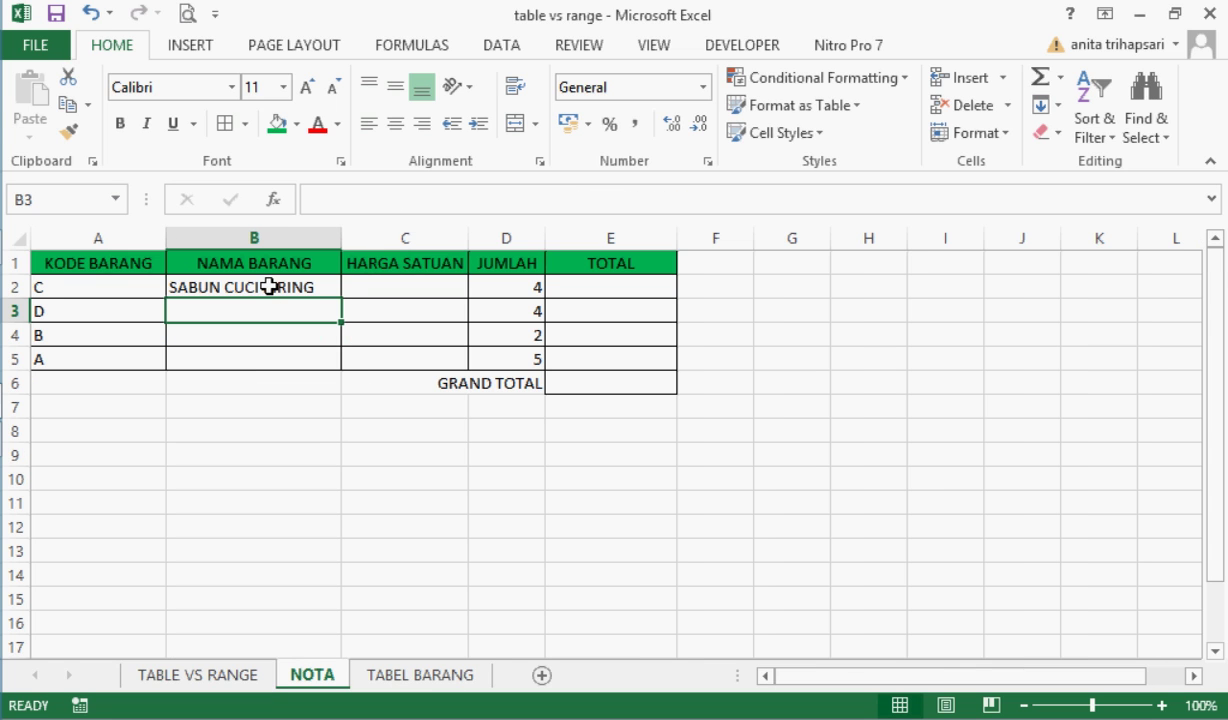
click(270, 288)
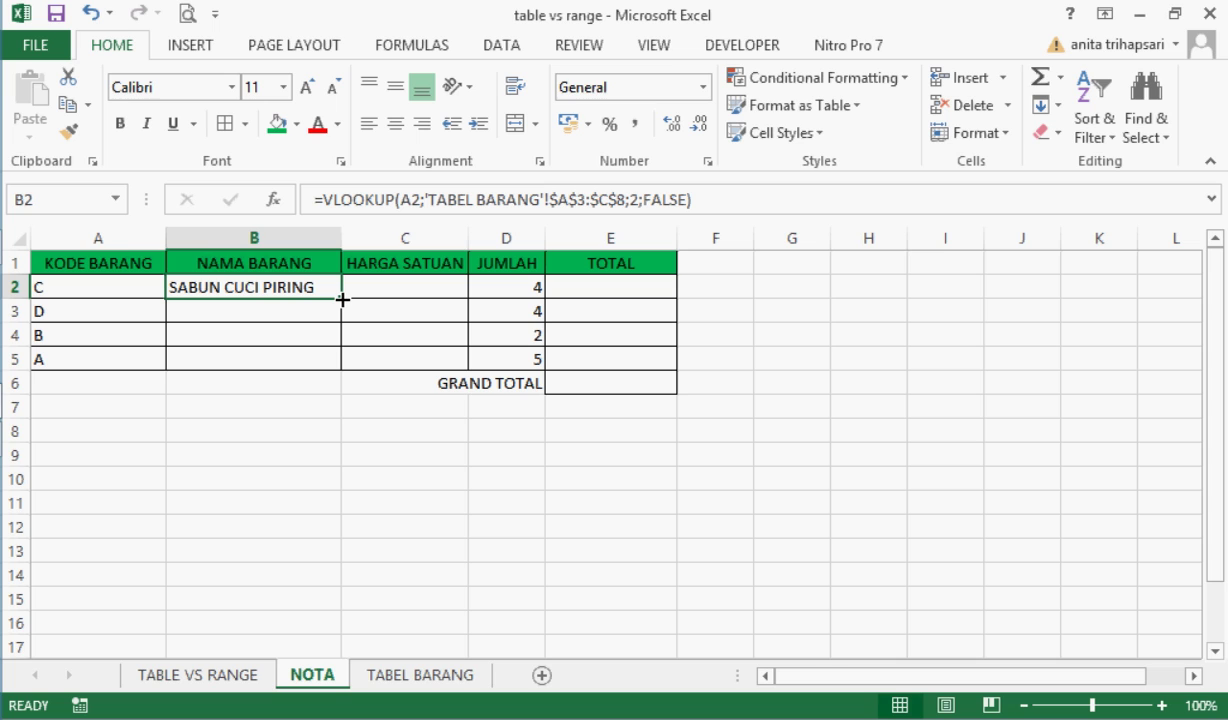
drag(342, 299, 350, 371)
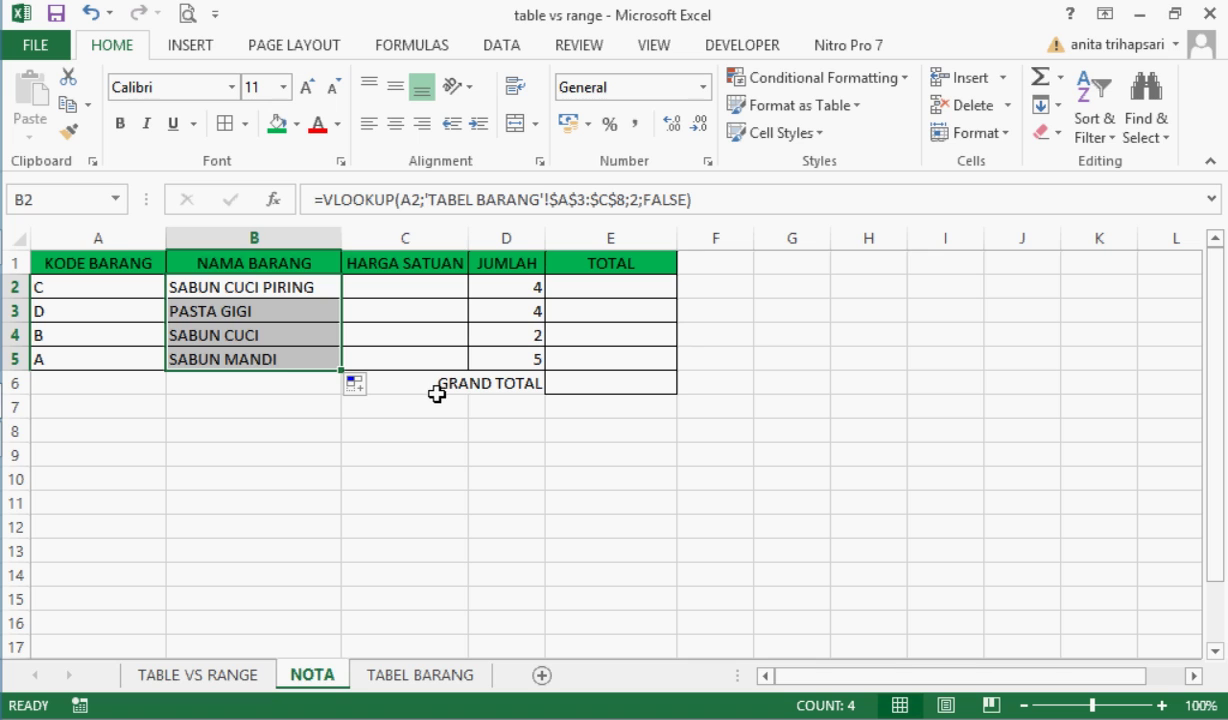
Step: Name the range A3:C8 on the TABEL BARANG sheet BARANG
click(420, 676)
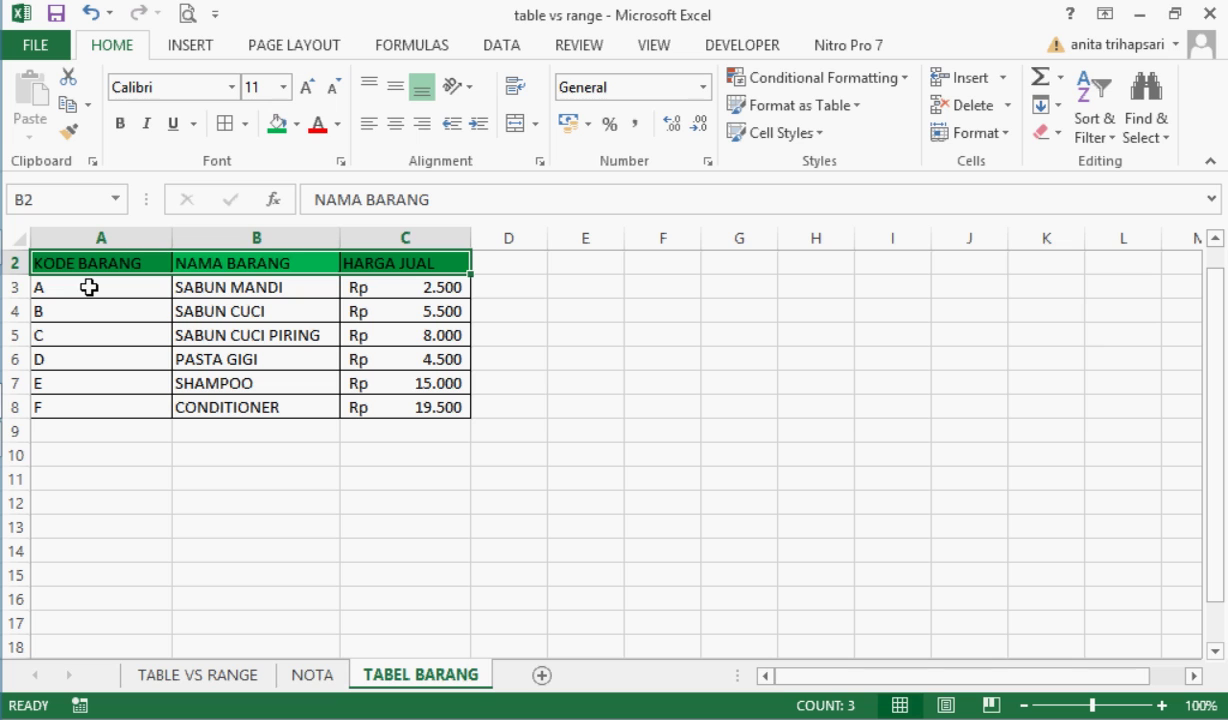
drag(89, 287, 443, 407)
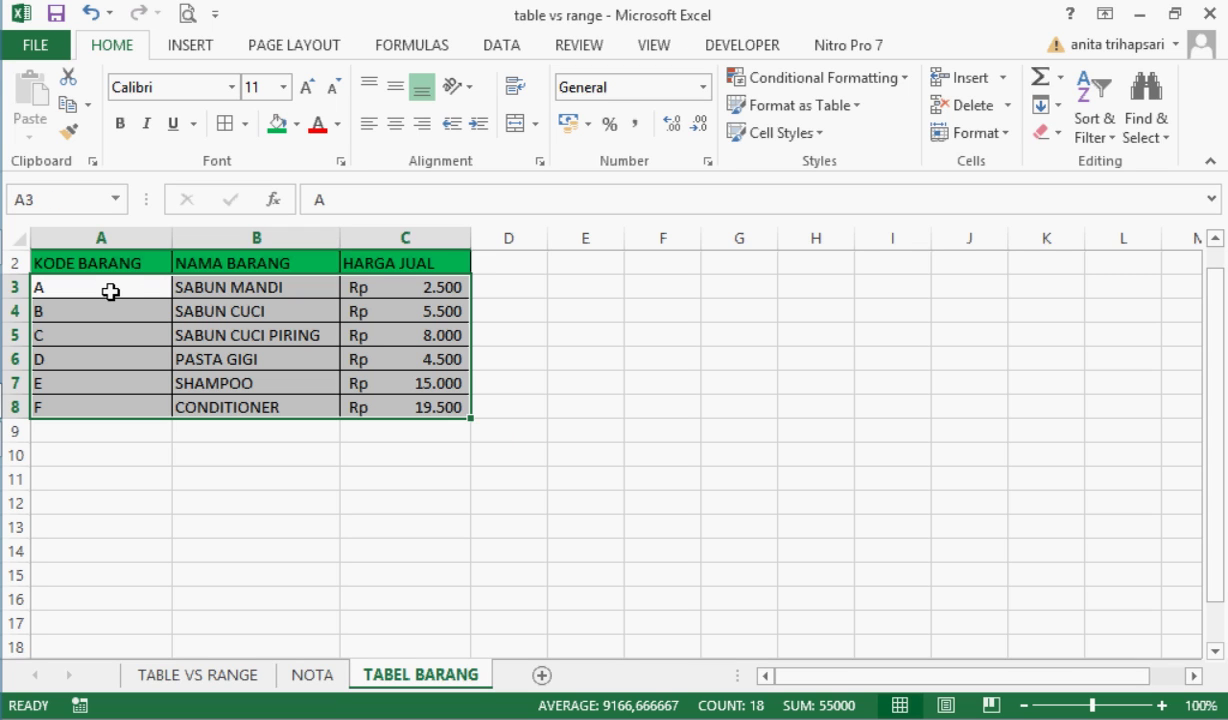
mouse_move(405, 406)
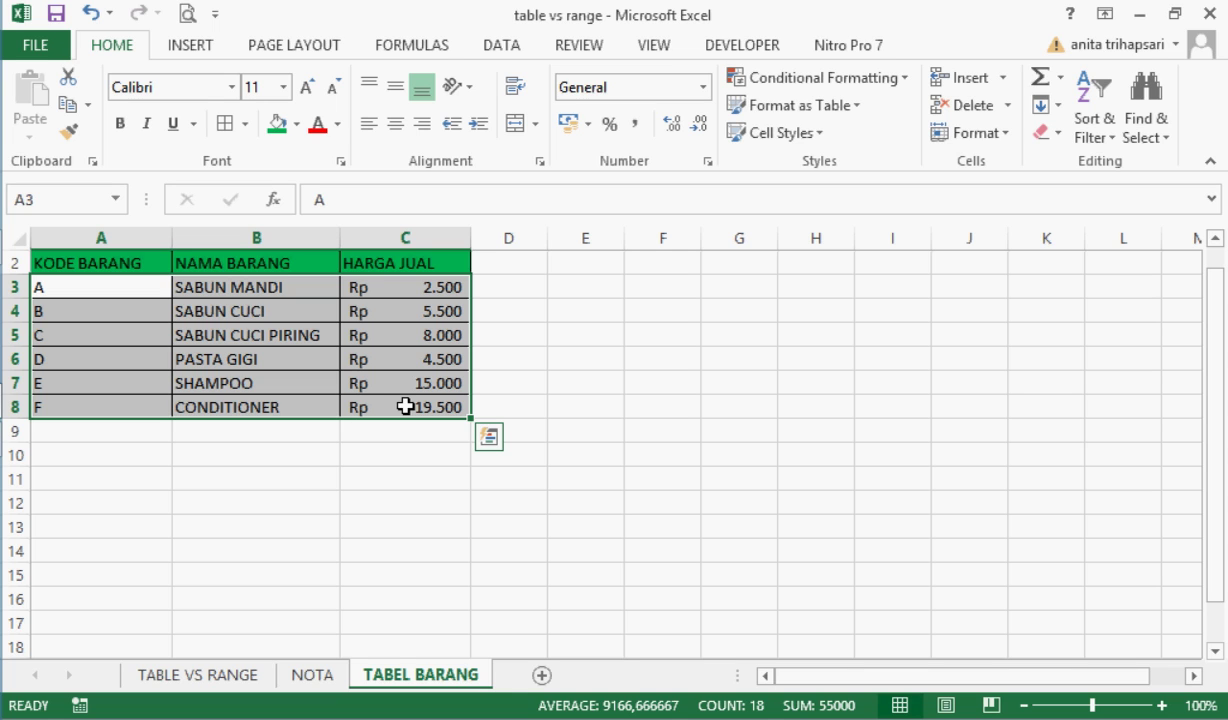
click(658, 381)
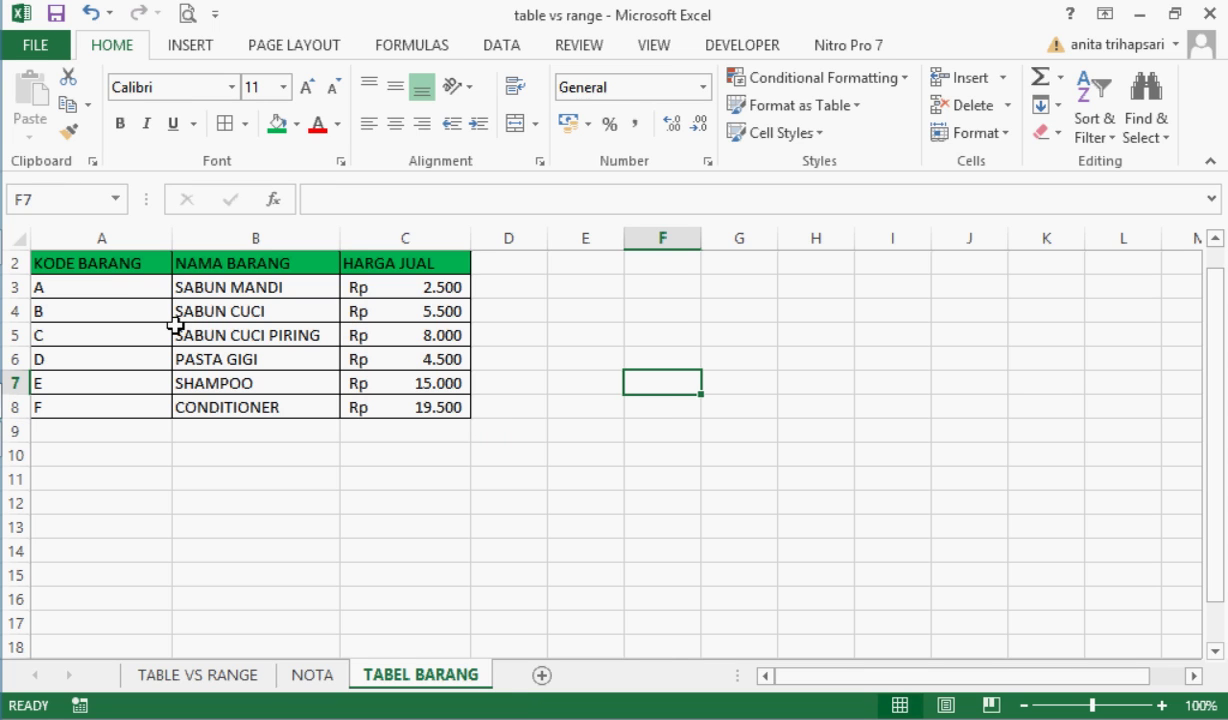
drag(121, 287, 439, 411)
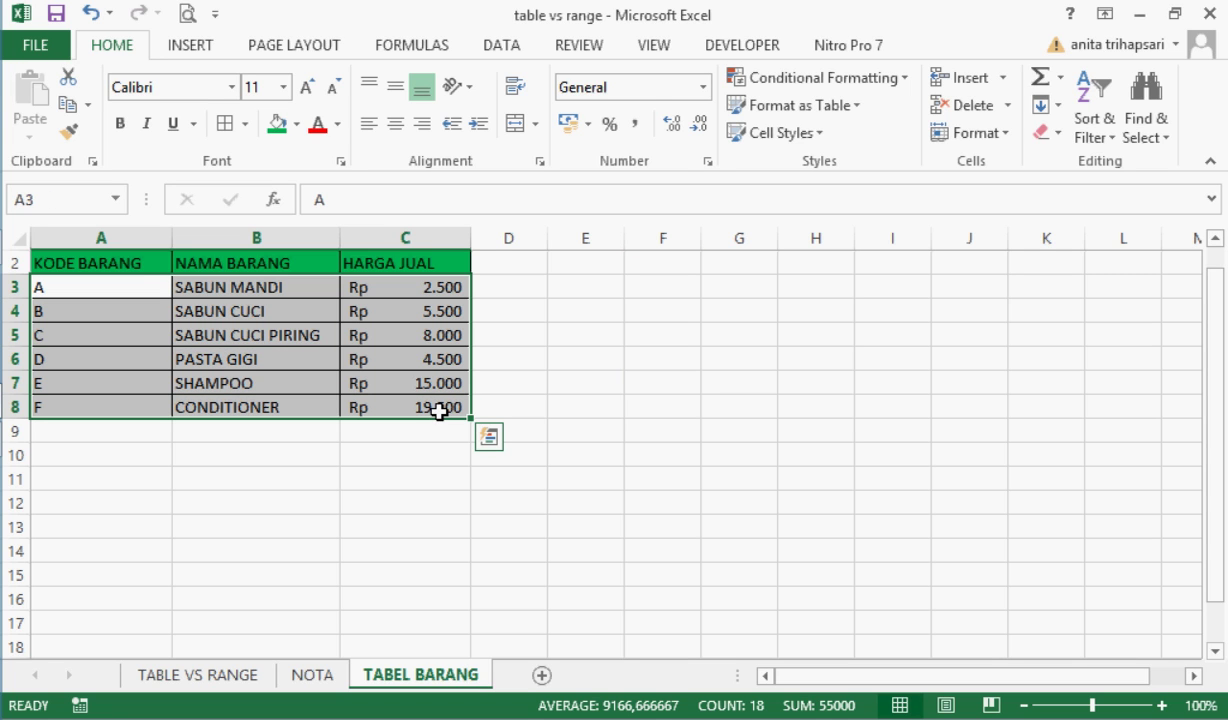
click(45, 194)
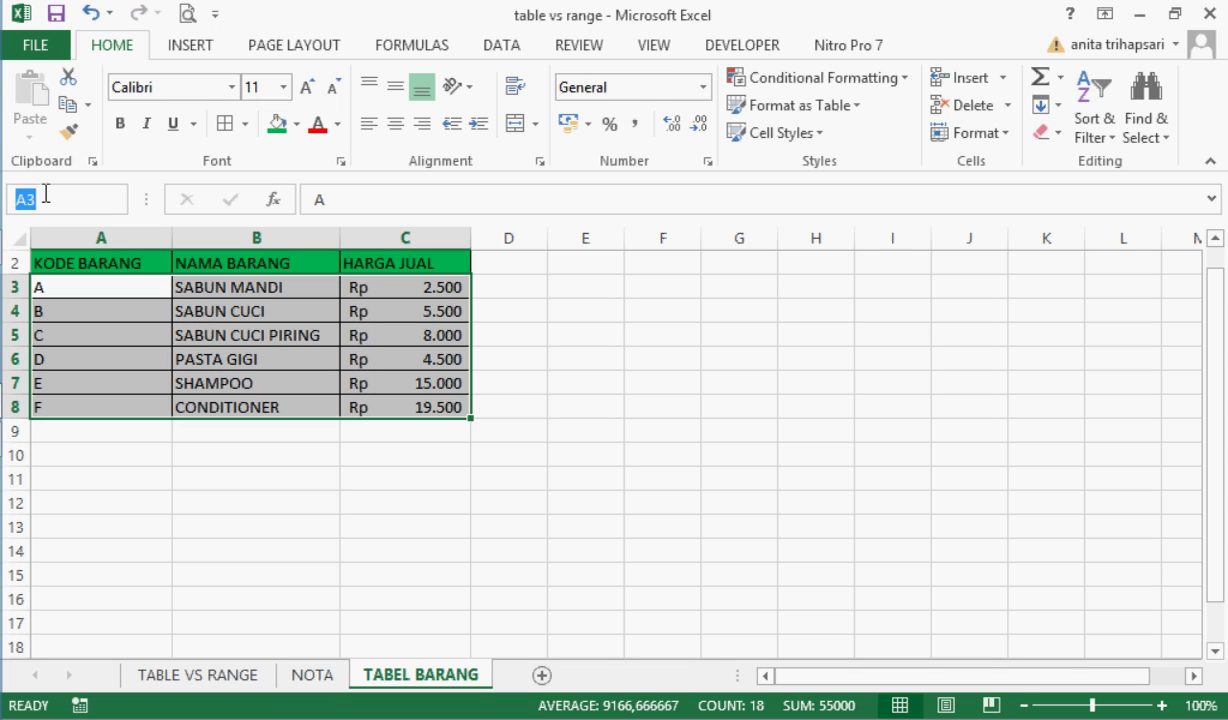
text(BARANG)
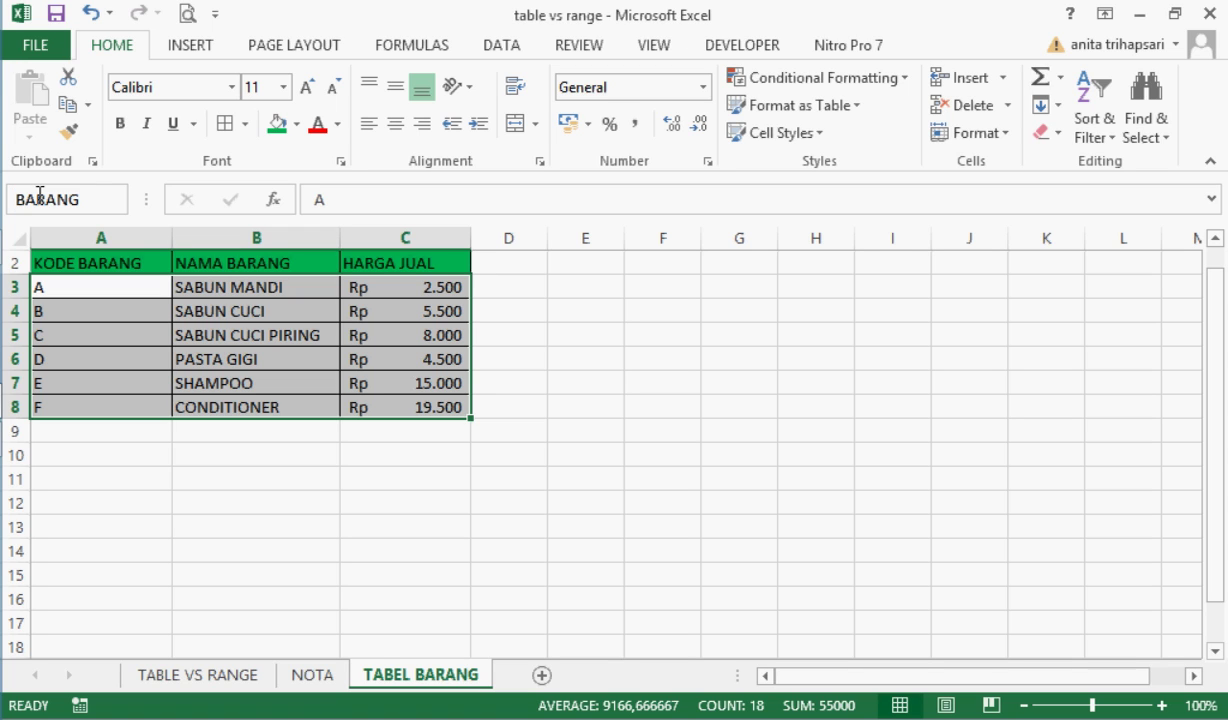
key(Return)
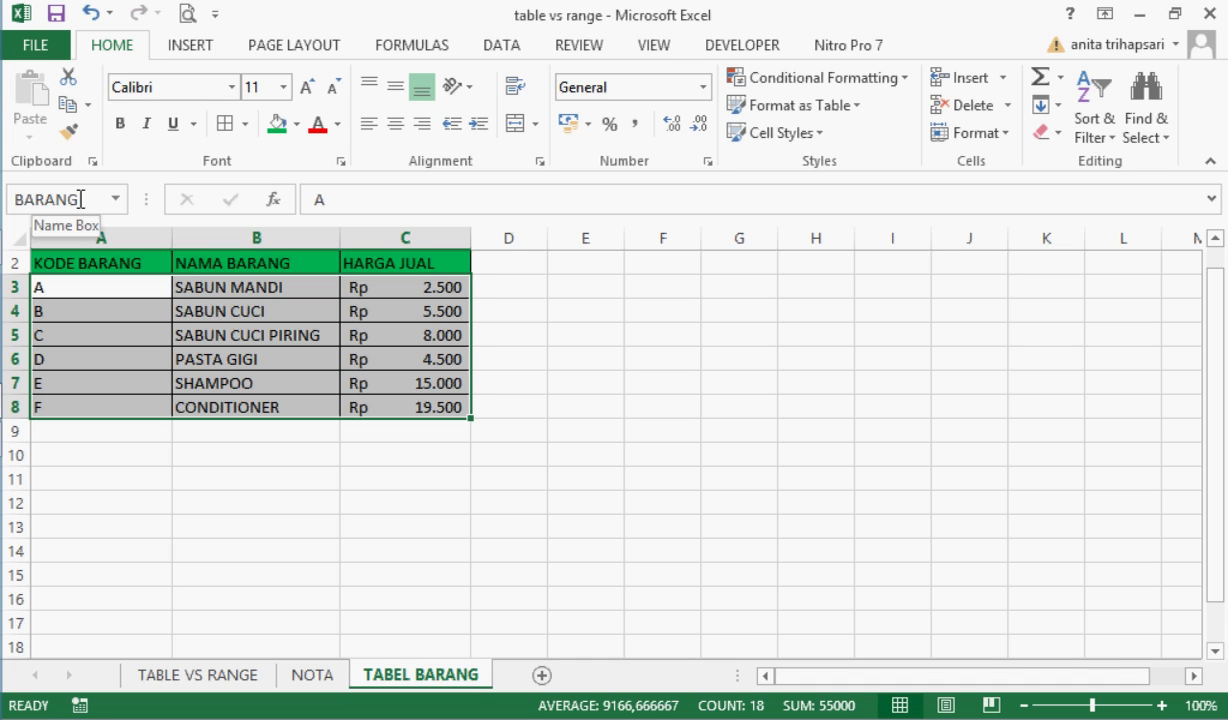
Step: Start a VLOOKUP in C2 under HARGA SATUAN on the NOTA sheet with A2 as the lookup value
click(312, 675)
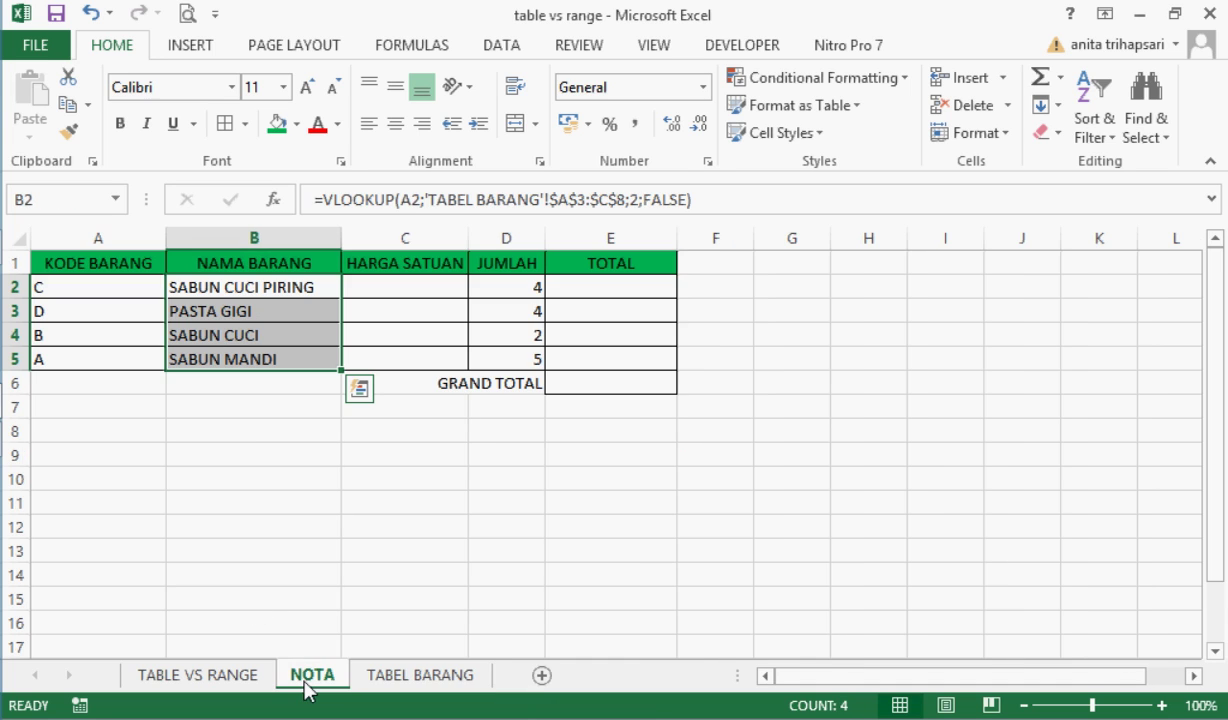
click(421, 287)
double_click(421, 287)
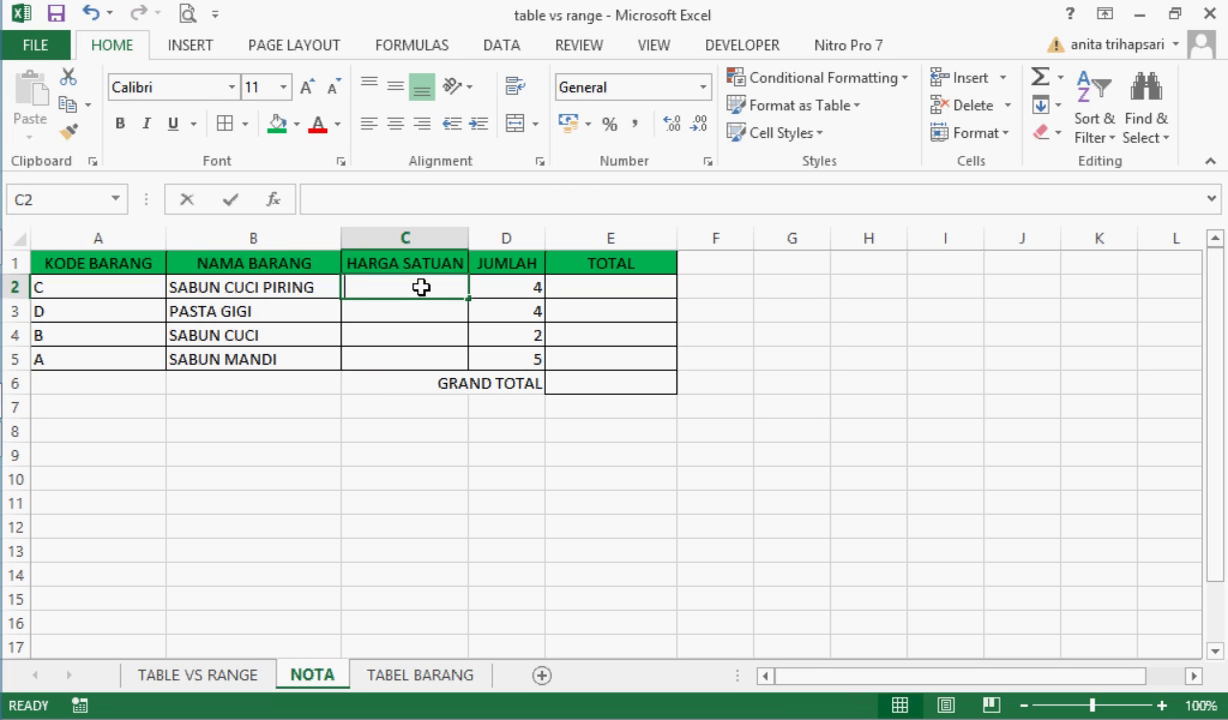
text(=)
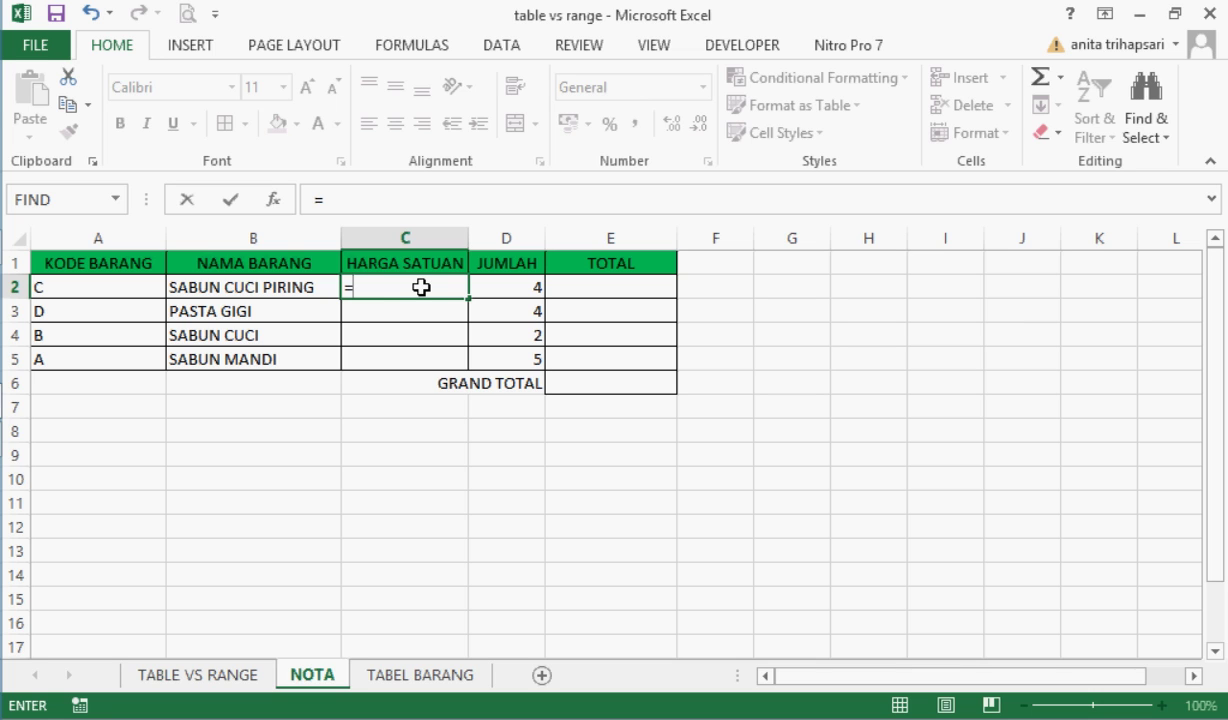
text(VL)
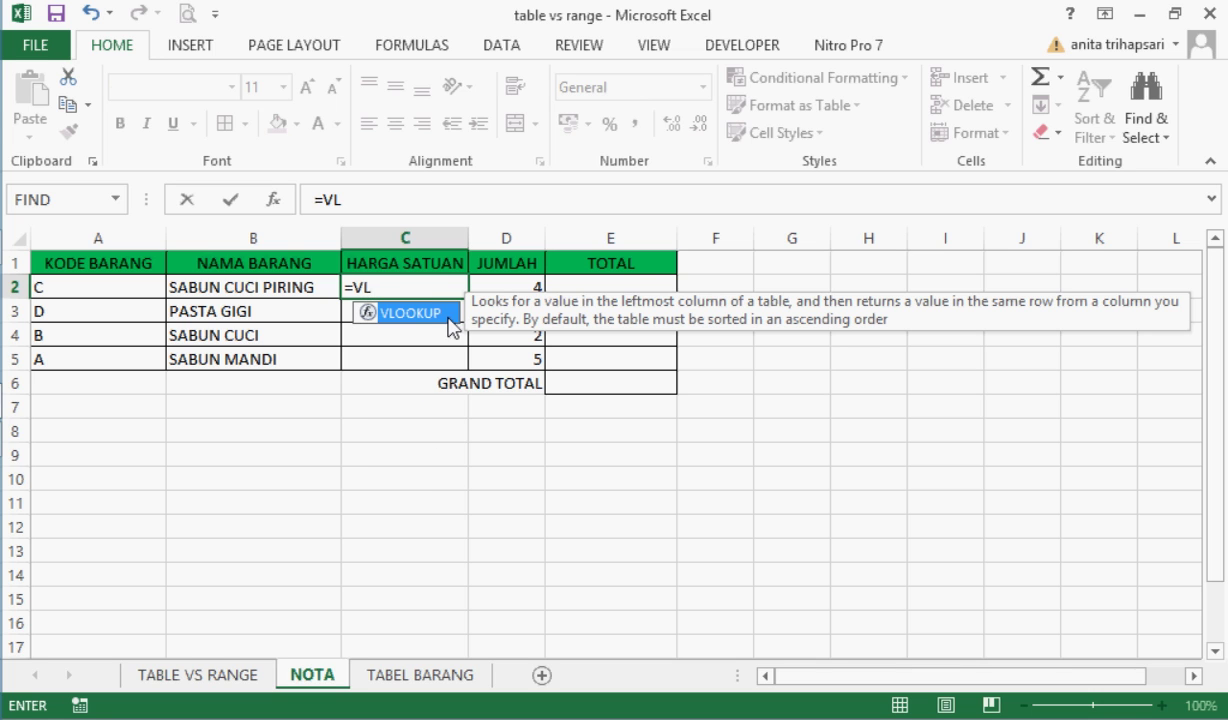
double_click(446, 318)
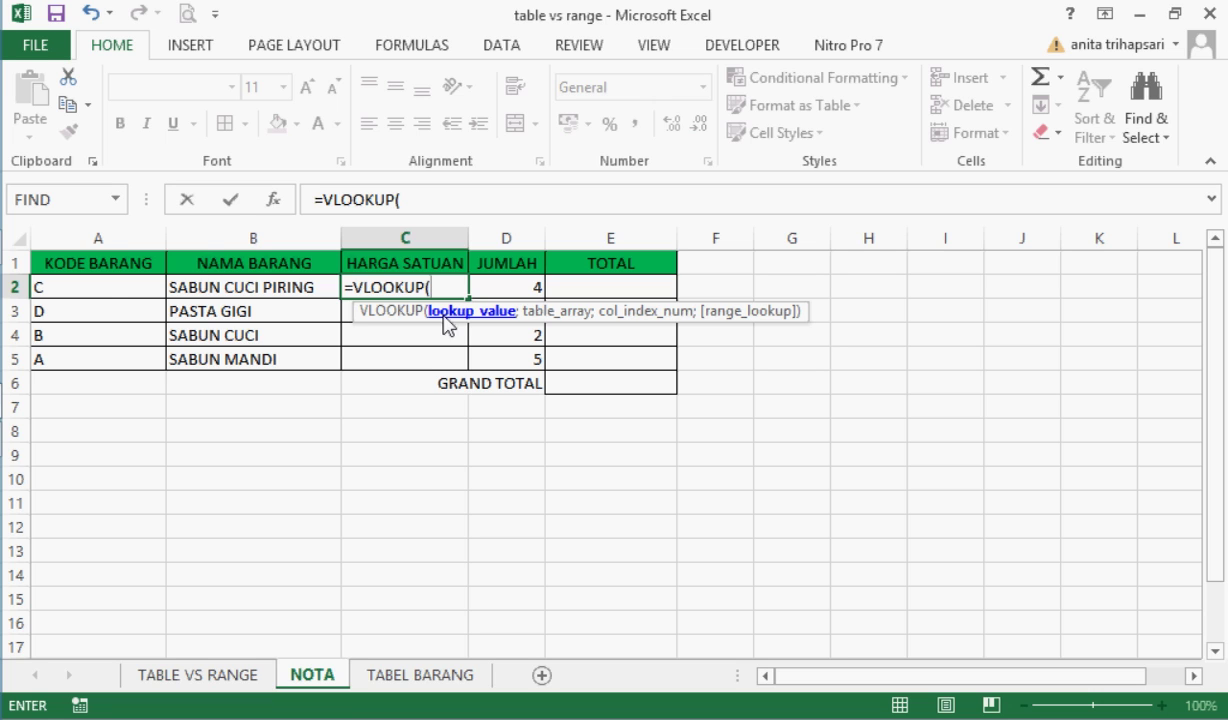
click(105, 293)
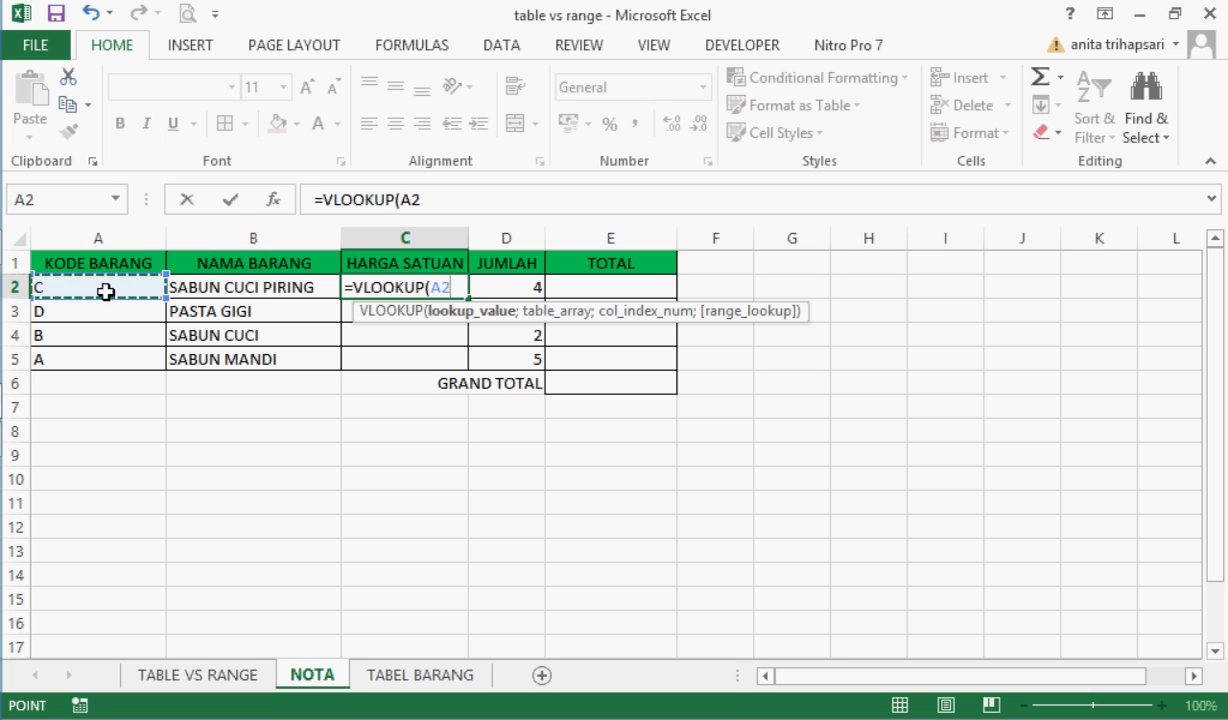
text(;)
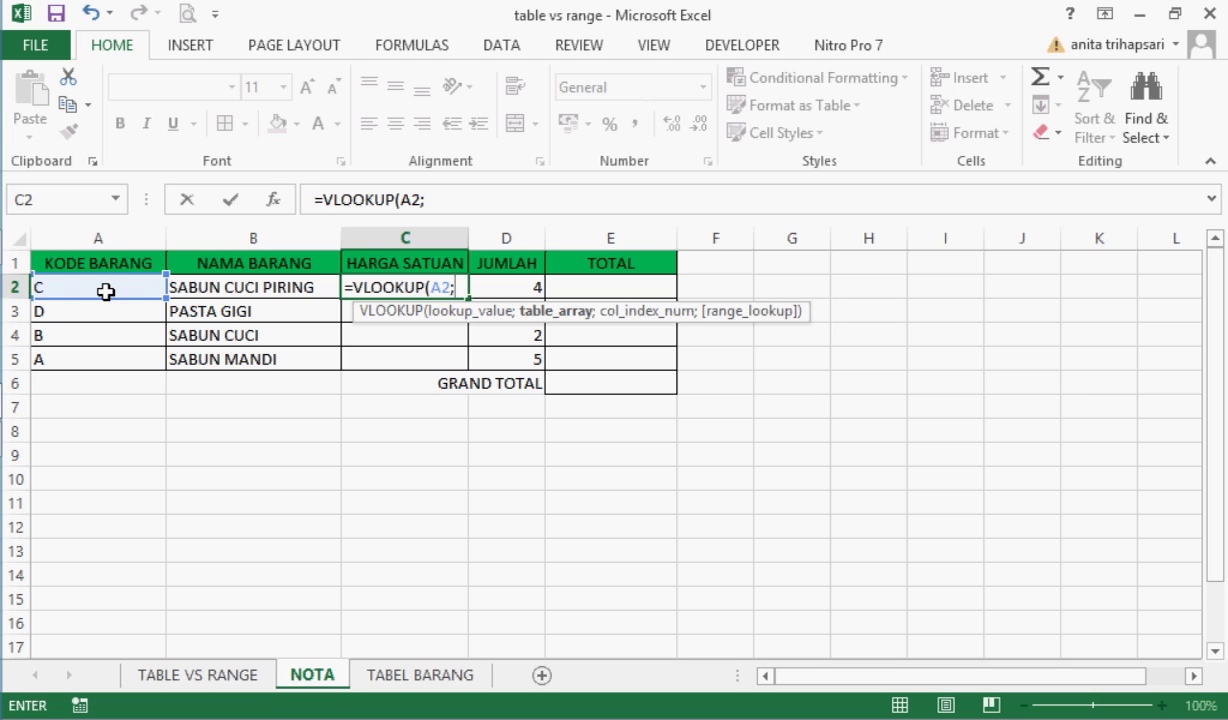
Step: Complete the C2 lookup with the named range BARANG as table array, column index 3 and FALSE for exact match
text(B)
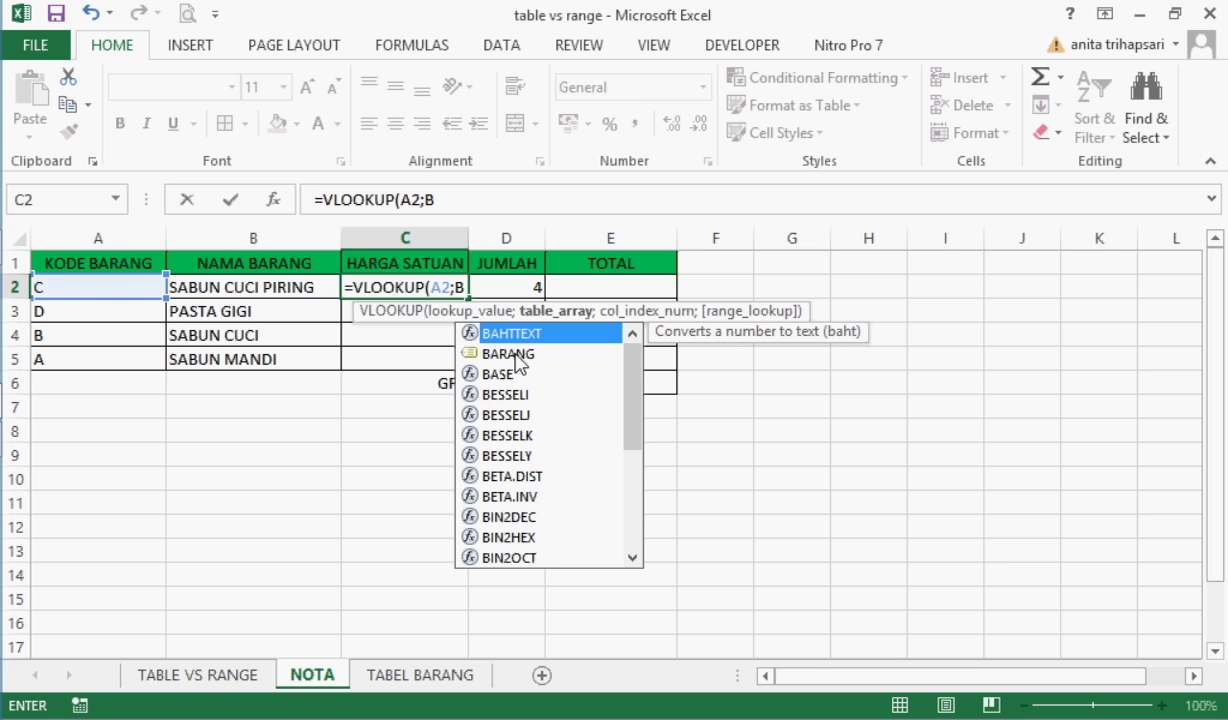
key(Down)
key(Tab)
text(;)
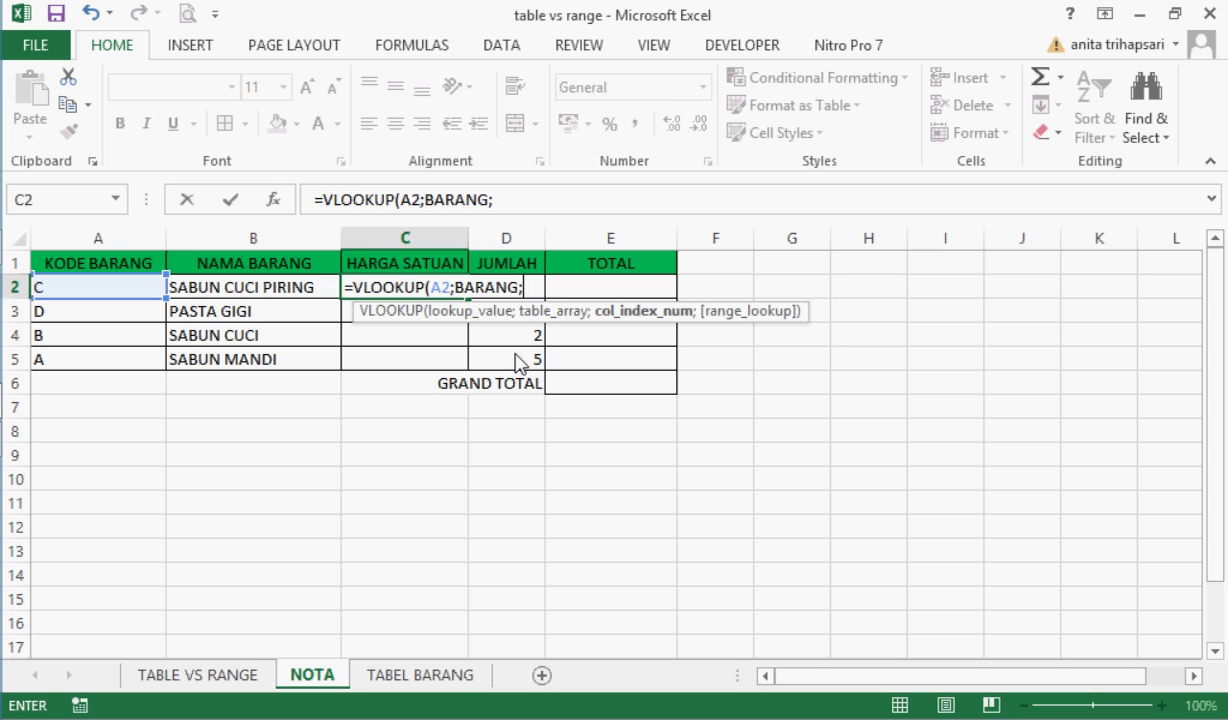
text(3;FALSE))
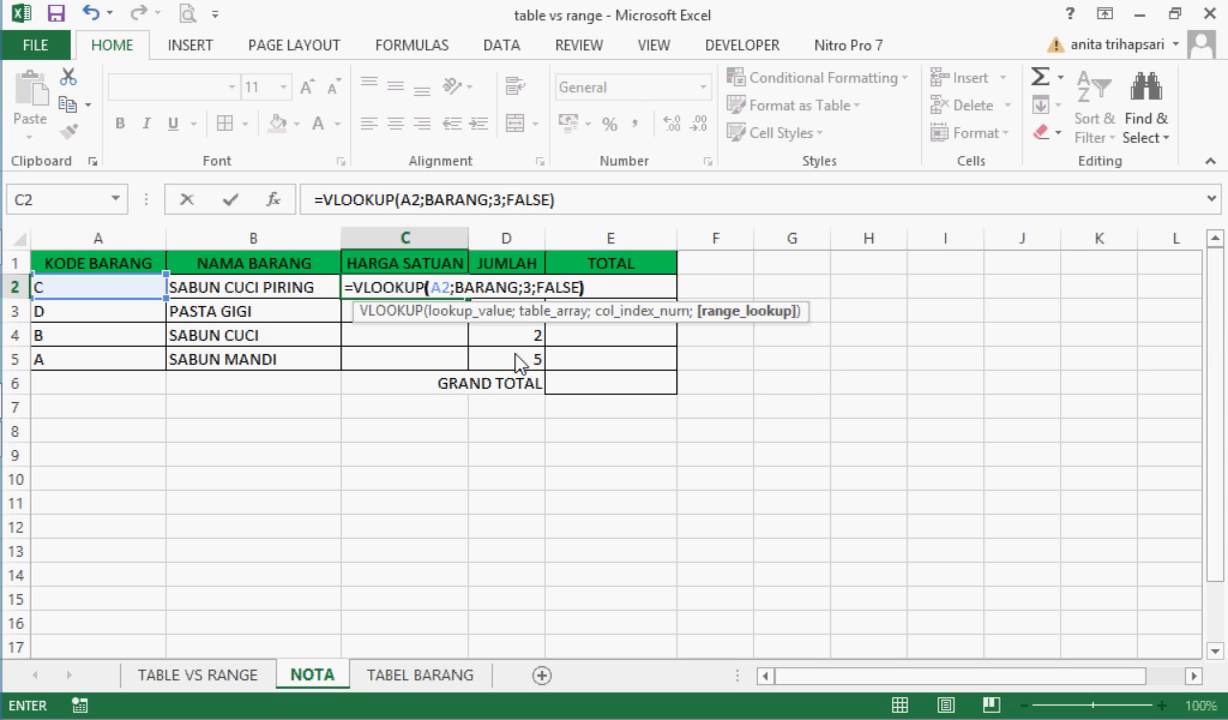
key(ctrl+Return)
key(Down)
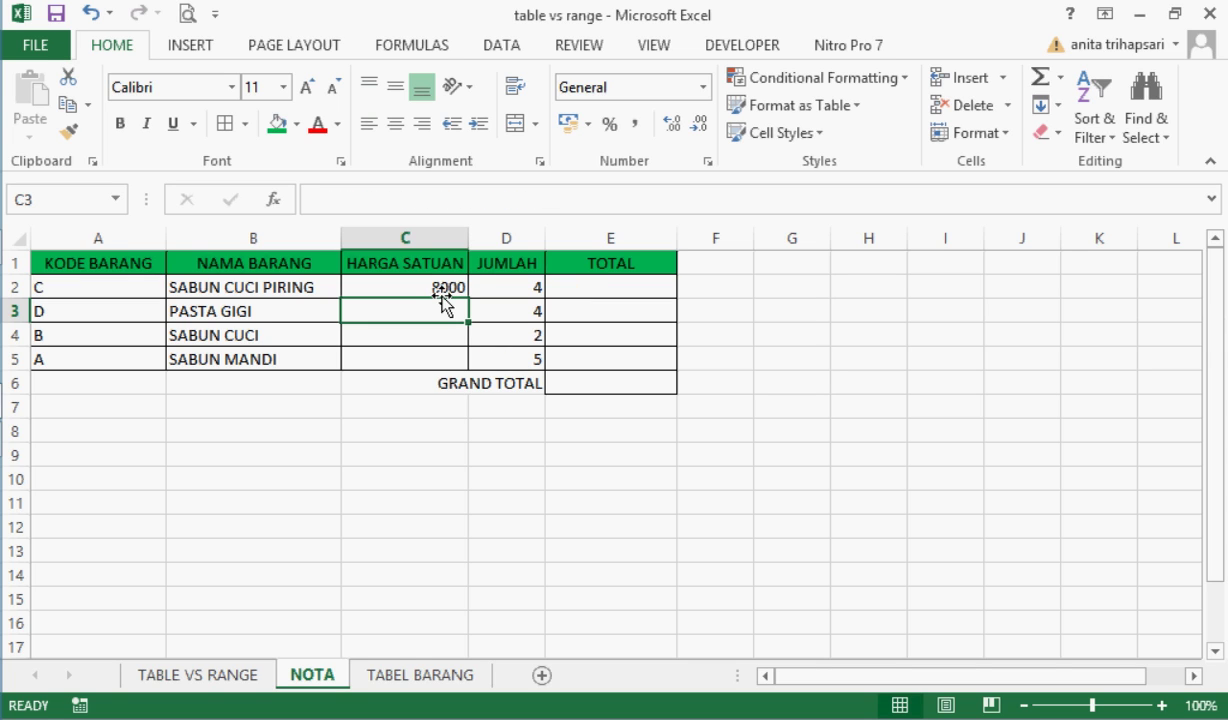
Step: Fill the C2 lookup down to C5 and check the copied formulas in the HARGA SATUAN column
click(443, 283)
drag(468, 298, 470, 367)
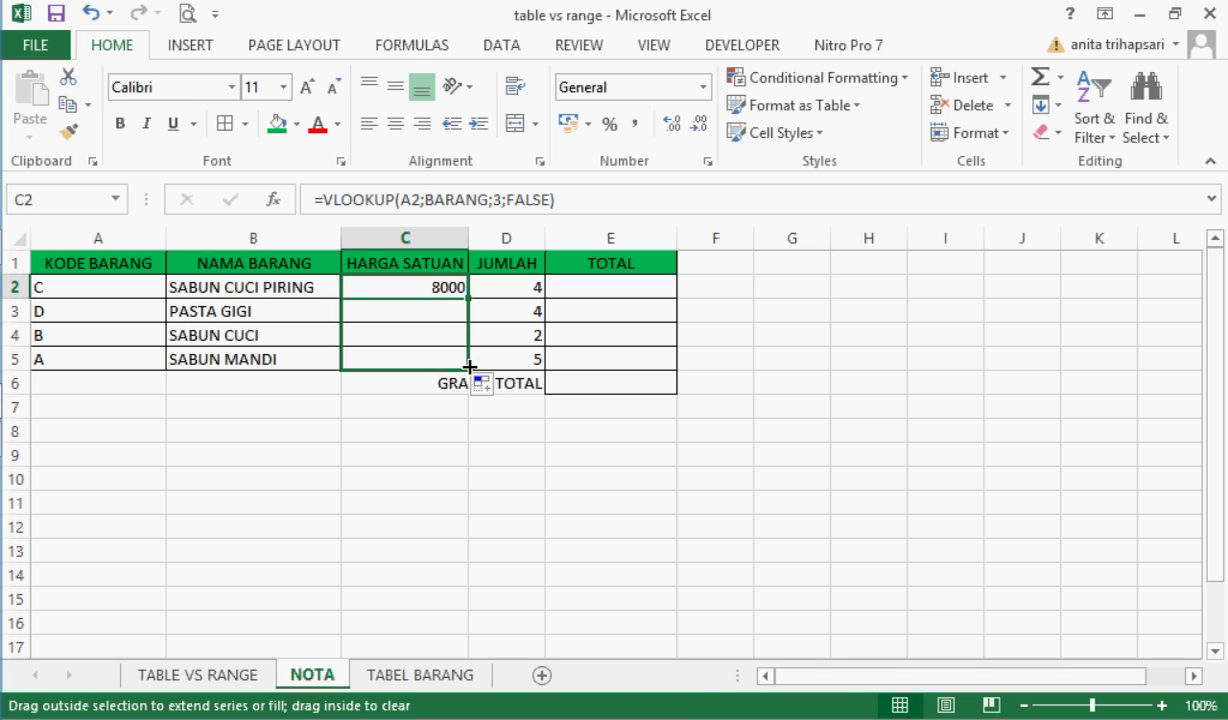
click(425, 357)
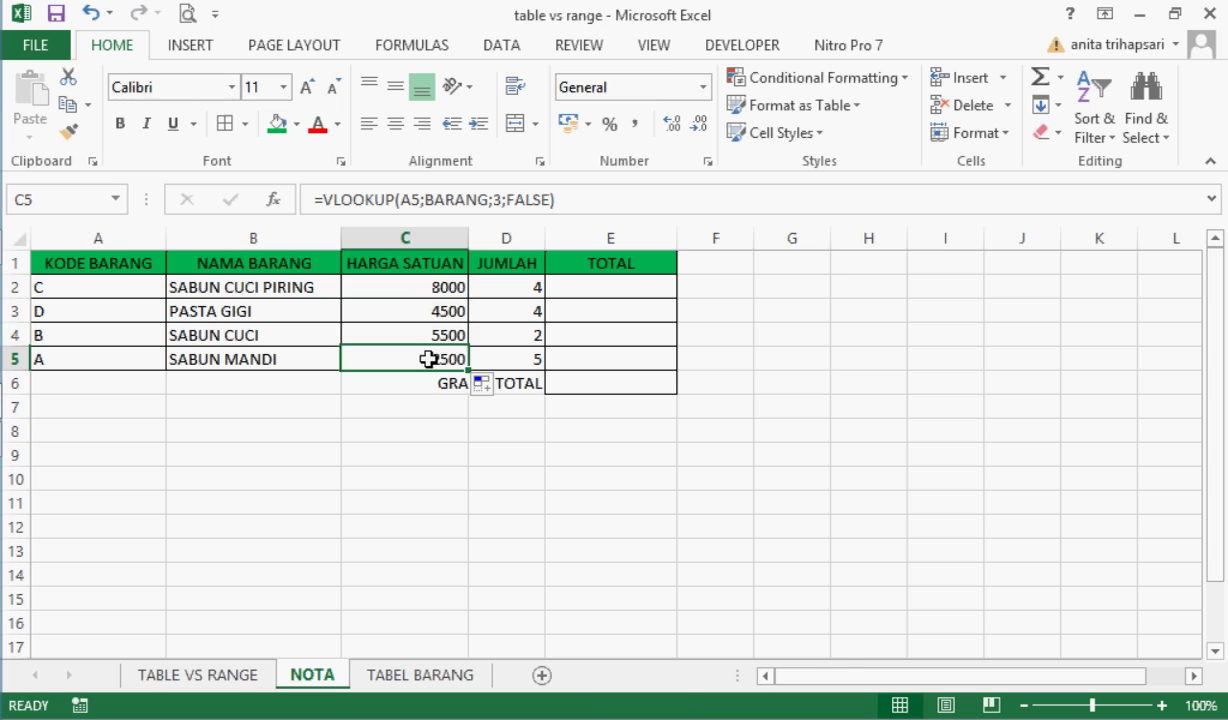
click(428, 333)
click(428, 312)
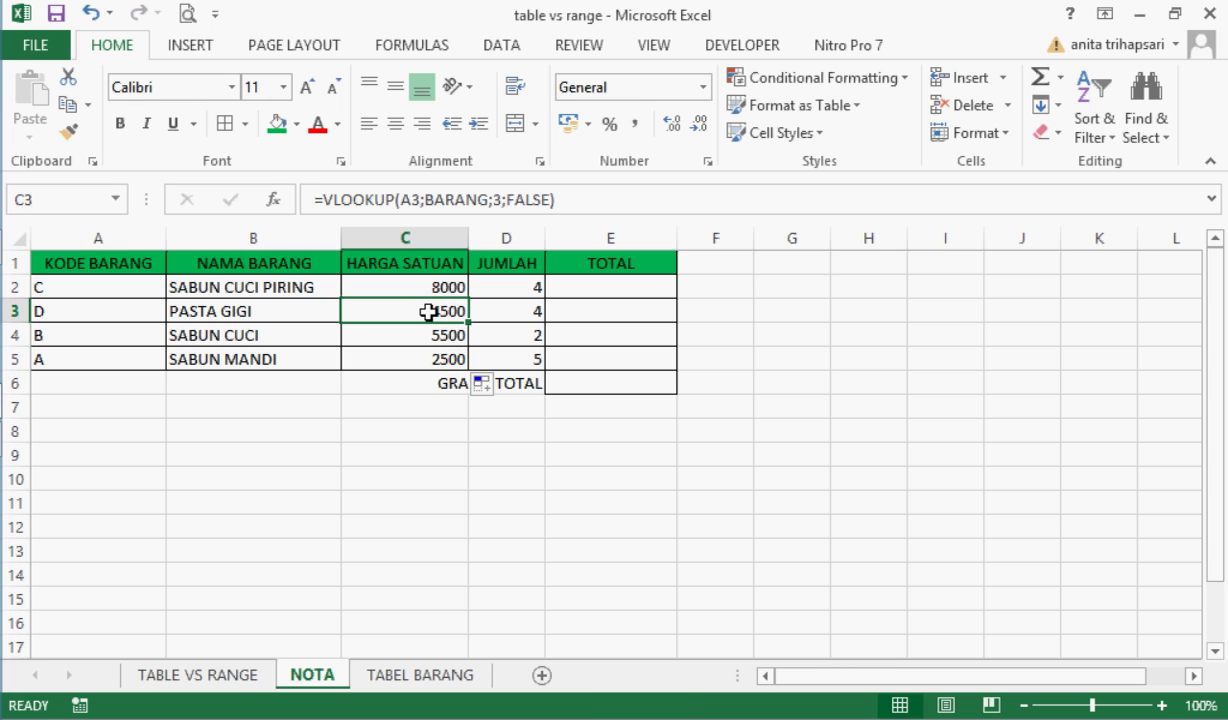
click(431, 283)
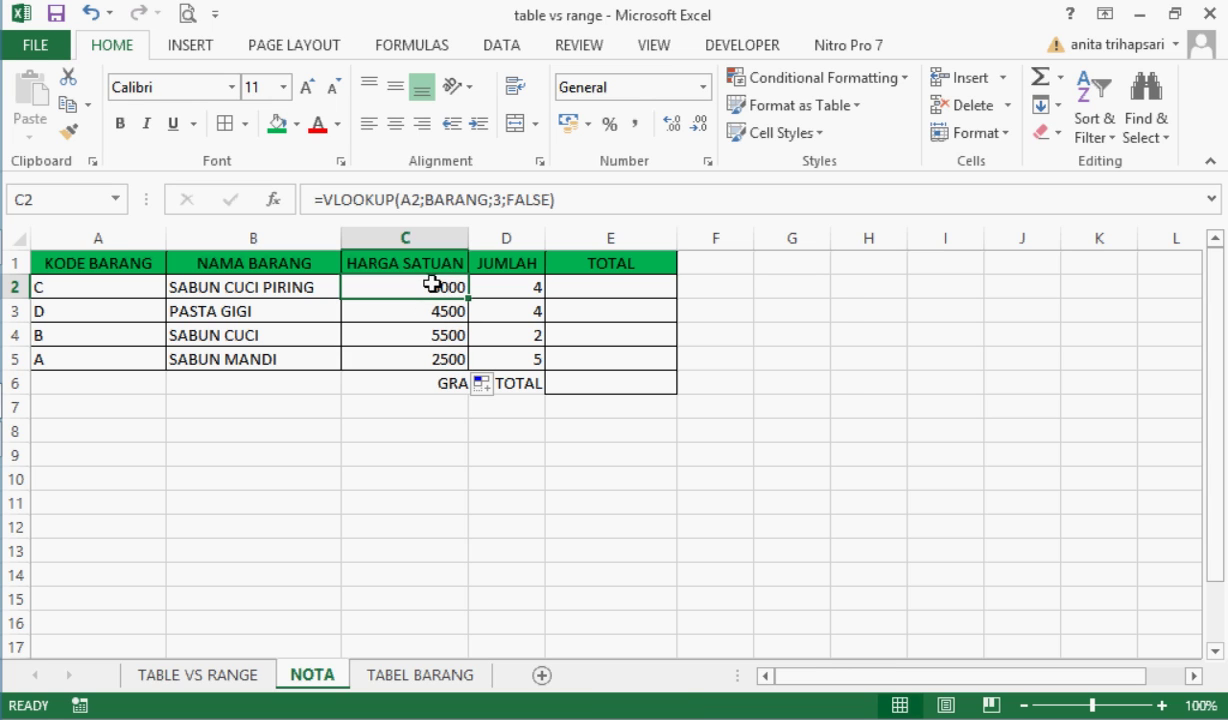
Step: Calculate TOTAL in E2 with the formula =C2*D2 and fill it down to E5
click(614, 288)
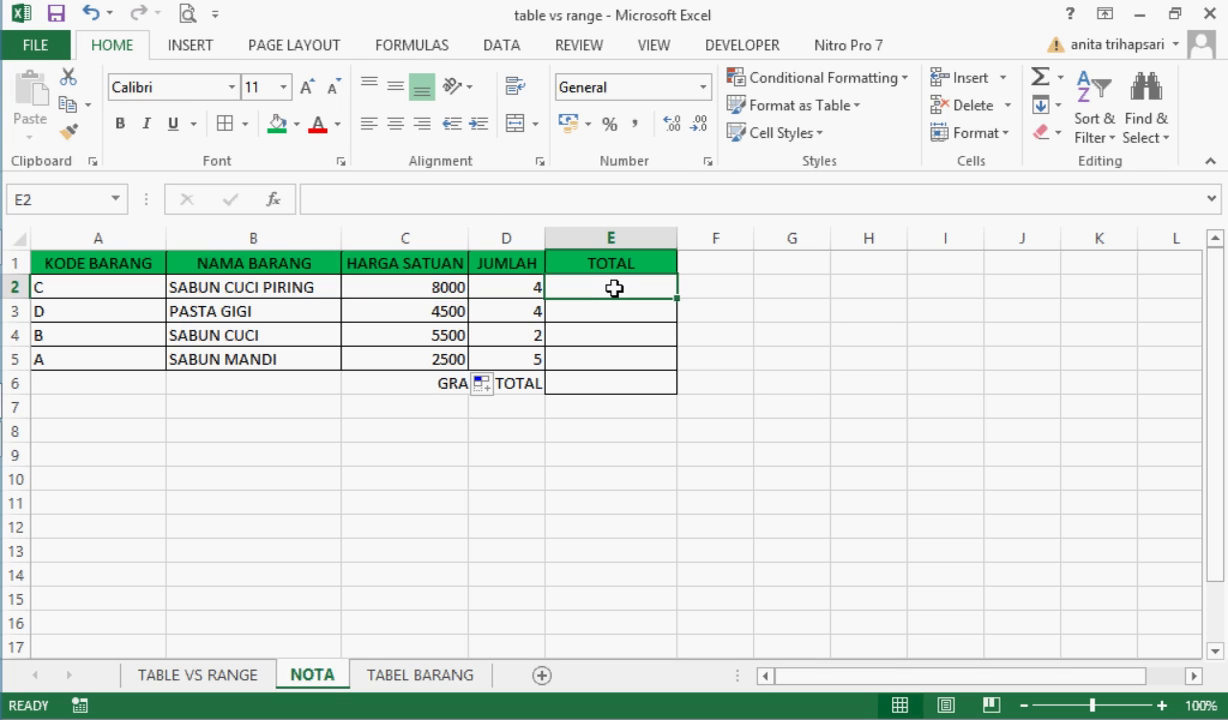
text(=)
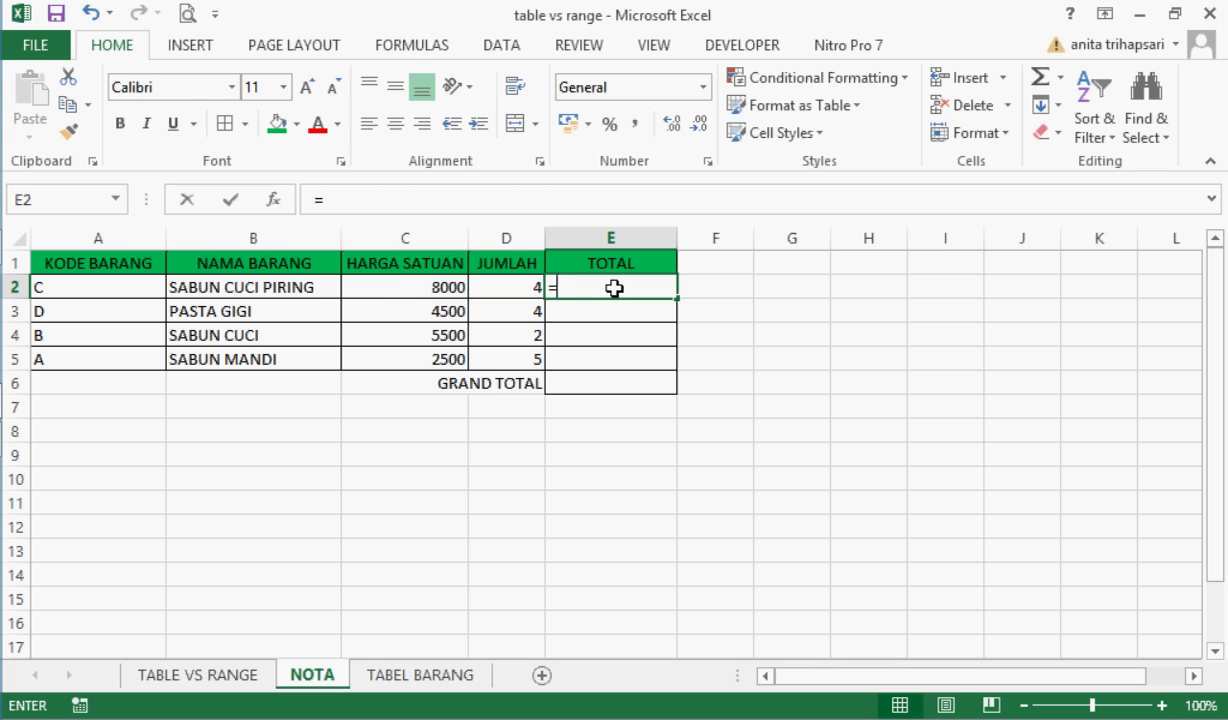
click(400, 288)
text(*)
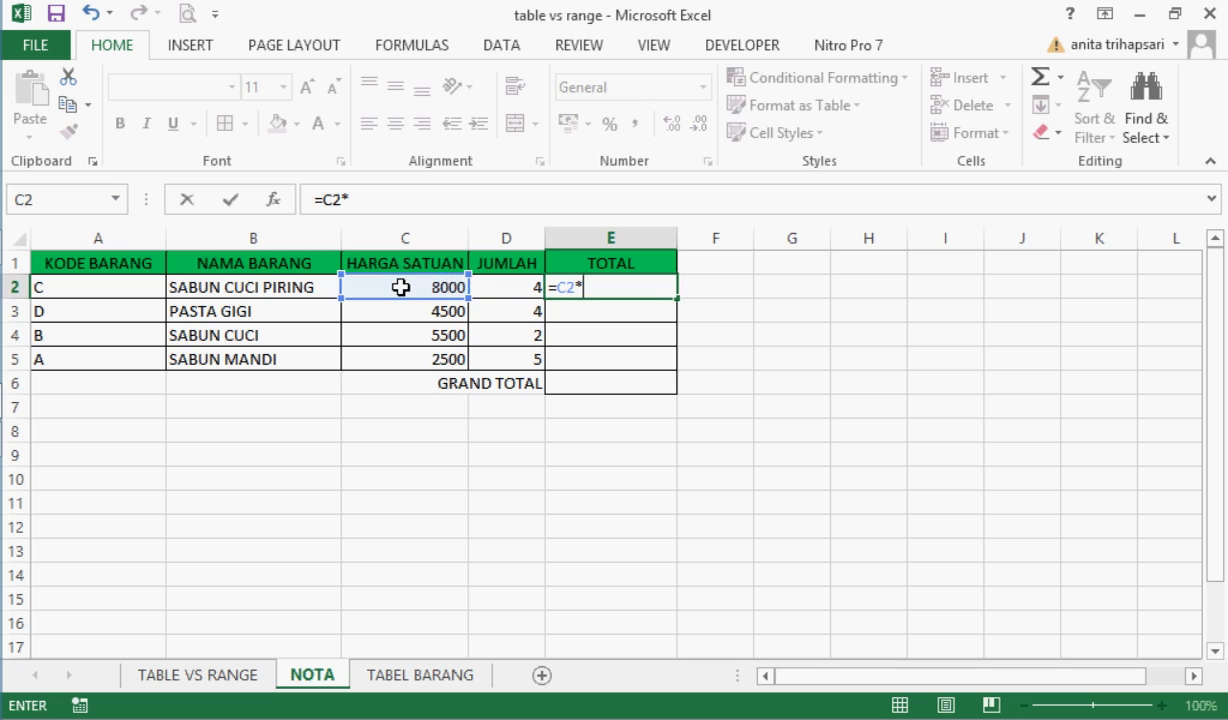
click(496, 288)
key(ctrl+Return)
key(Down)
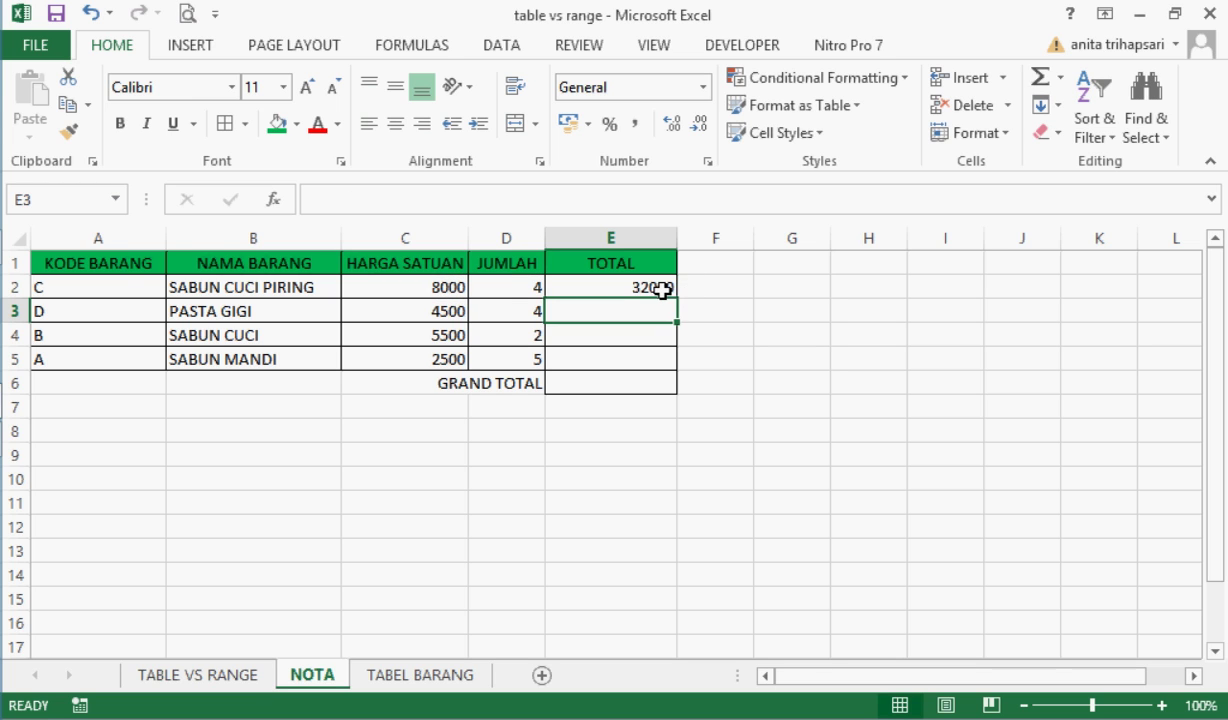
click(662, 290)
drag(677, 298, 678, 368)
Step: Calculate the GRAND TOTAL in E6 with AutoSum over E2:E5
click(649, 384)
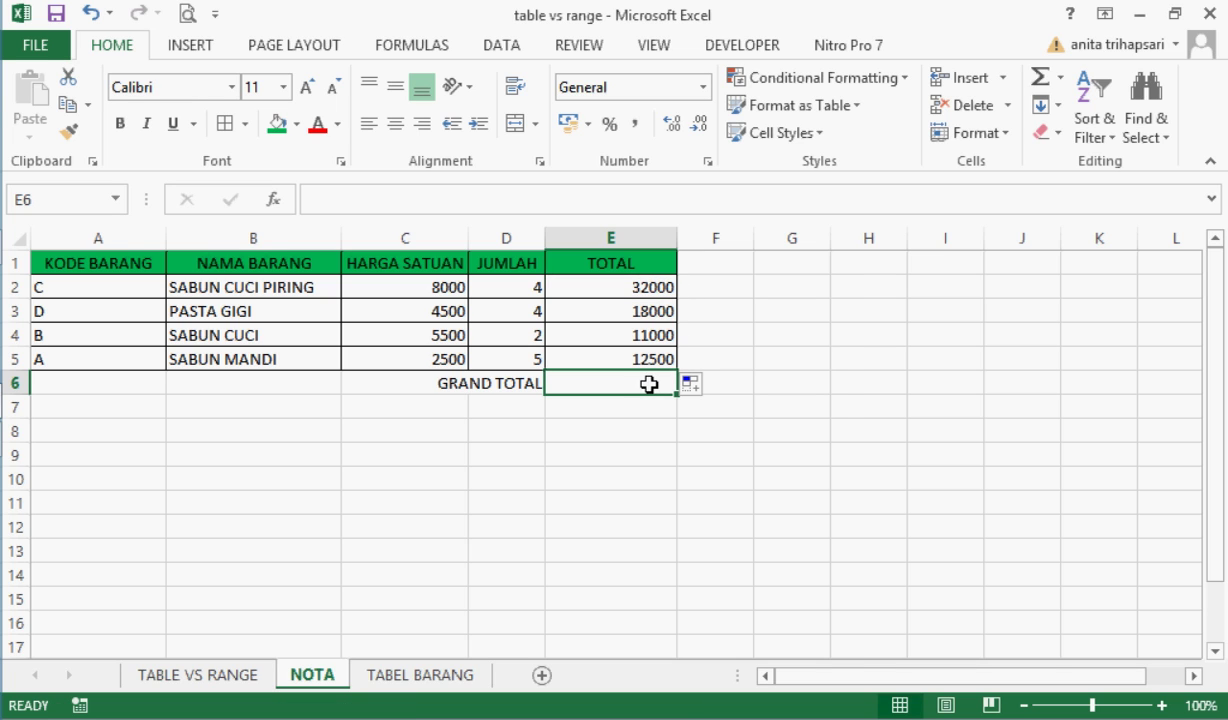
click(1042, 88)
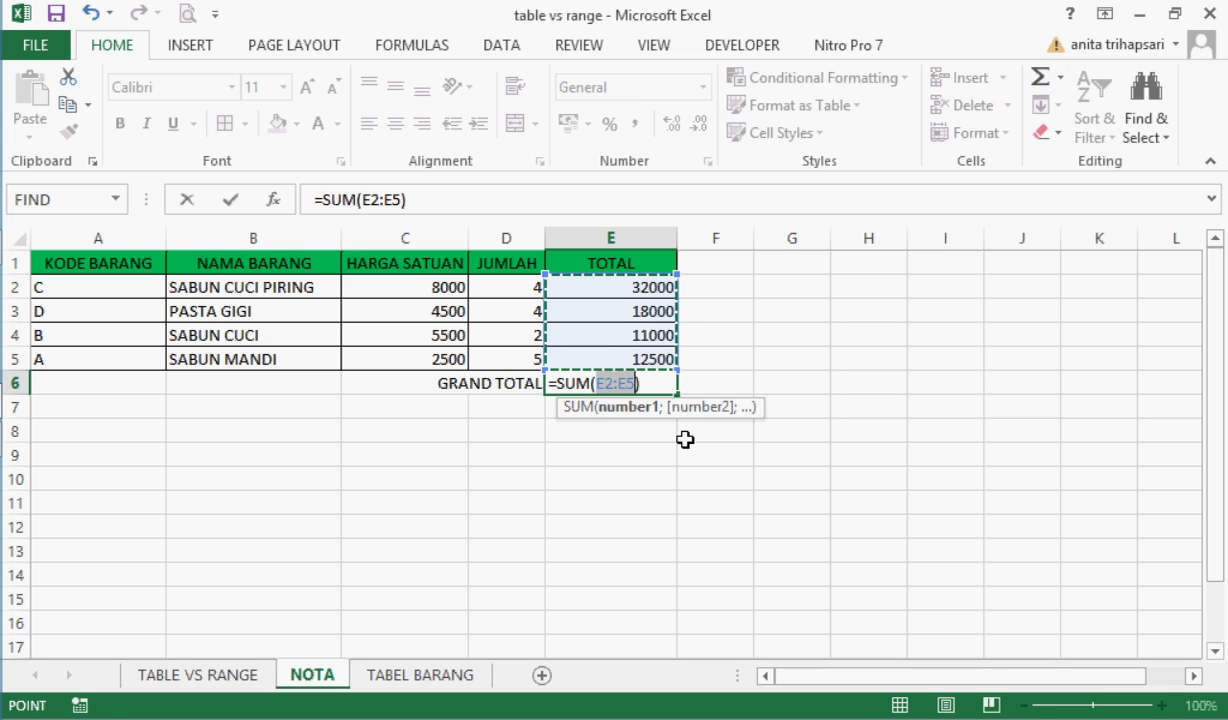
key(ctrl+Return)
key(Return)
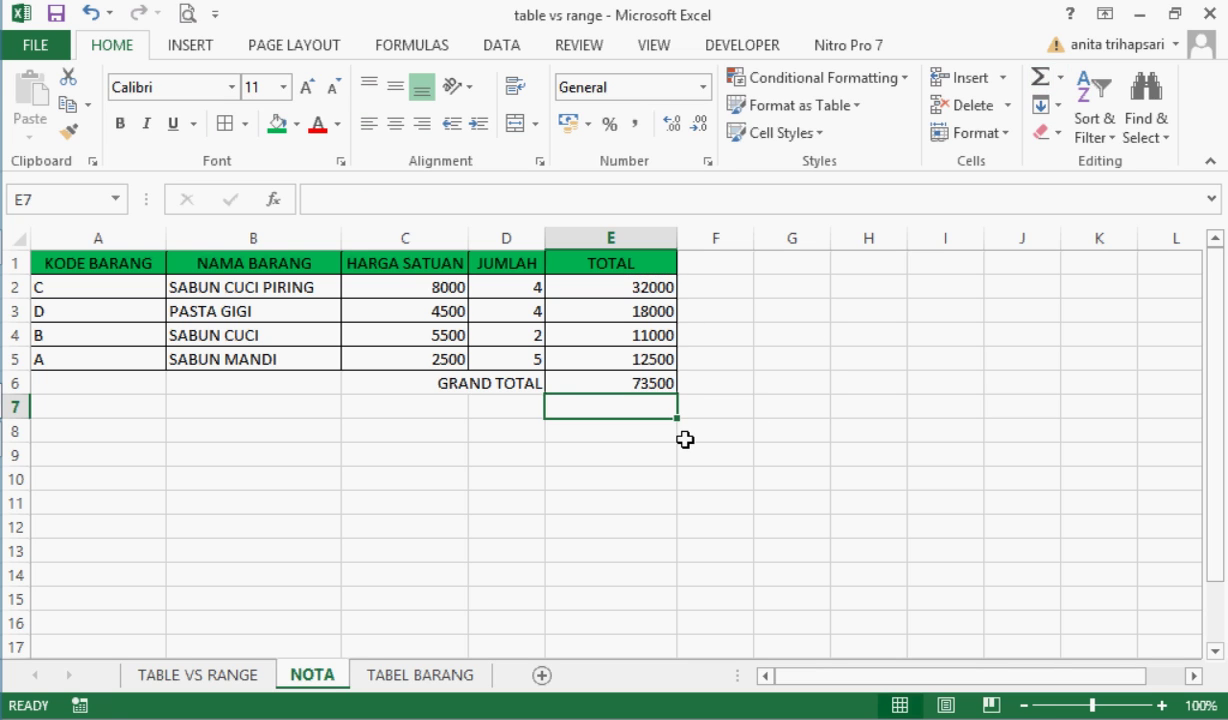